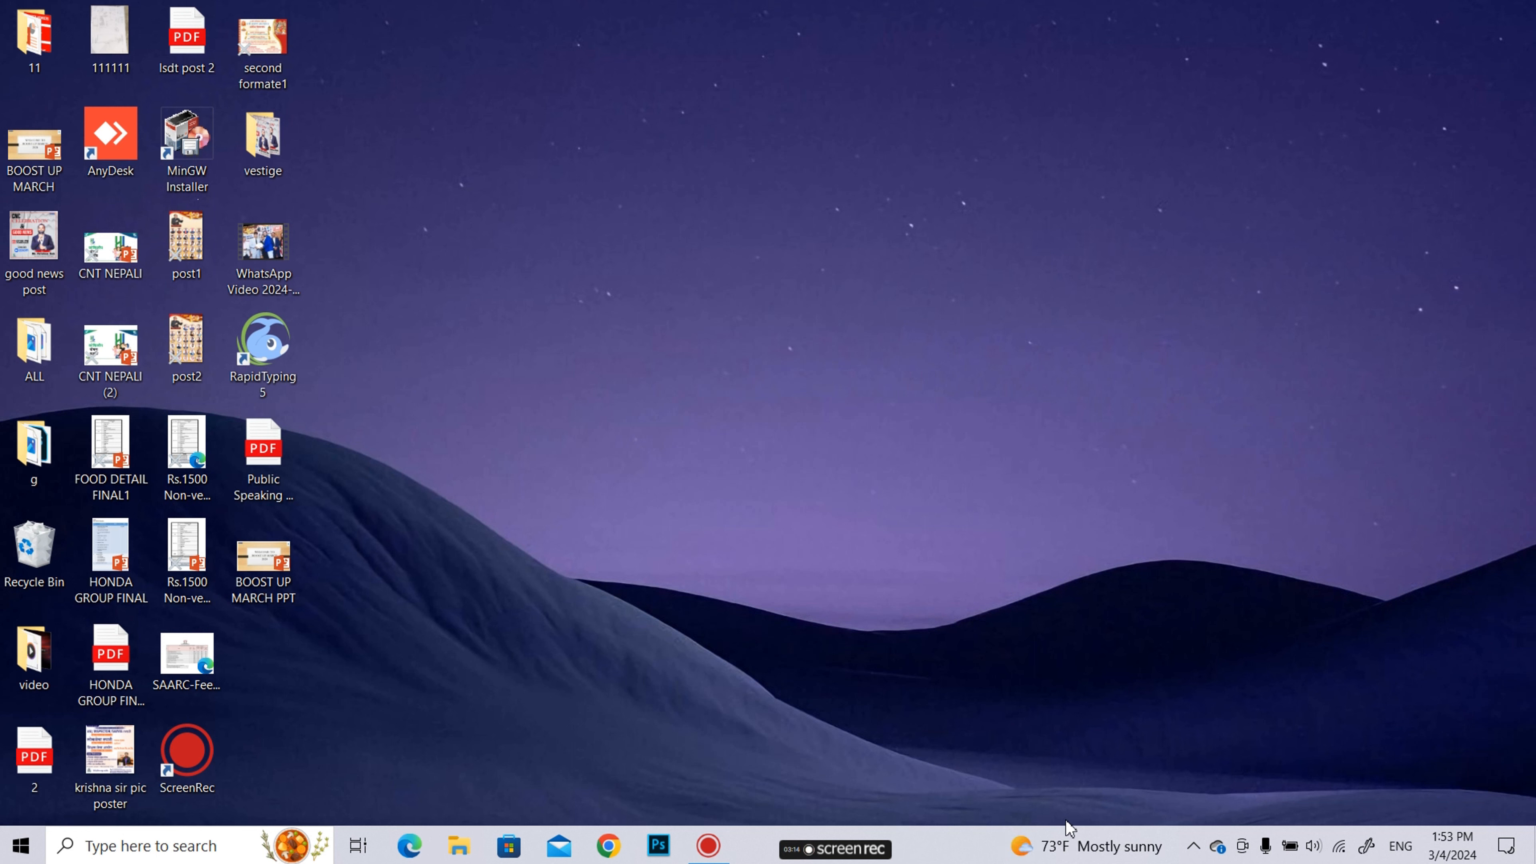
# Launch Adobe Illustrator 2022 and start setting up a new document
pyautogui.press('super')
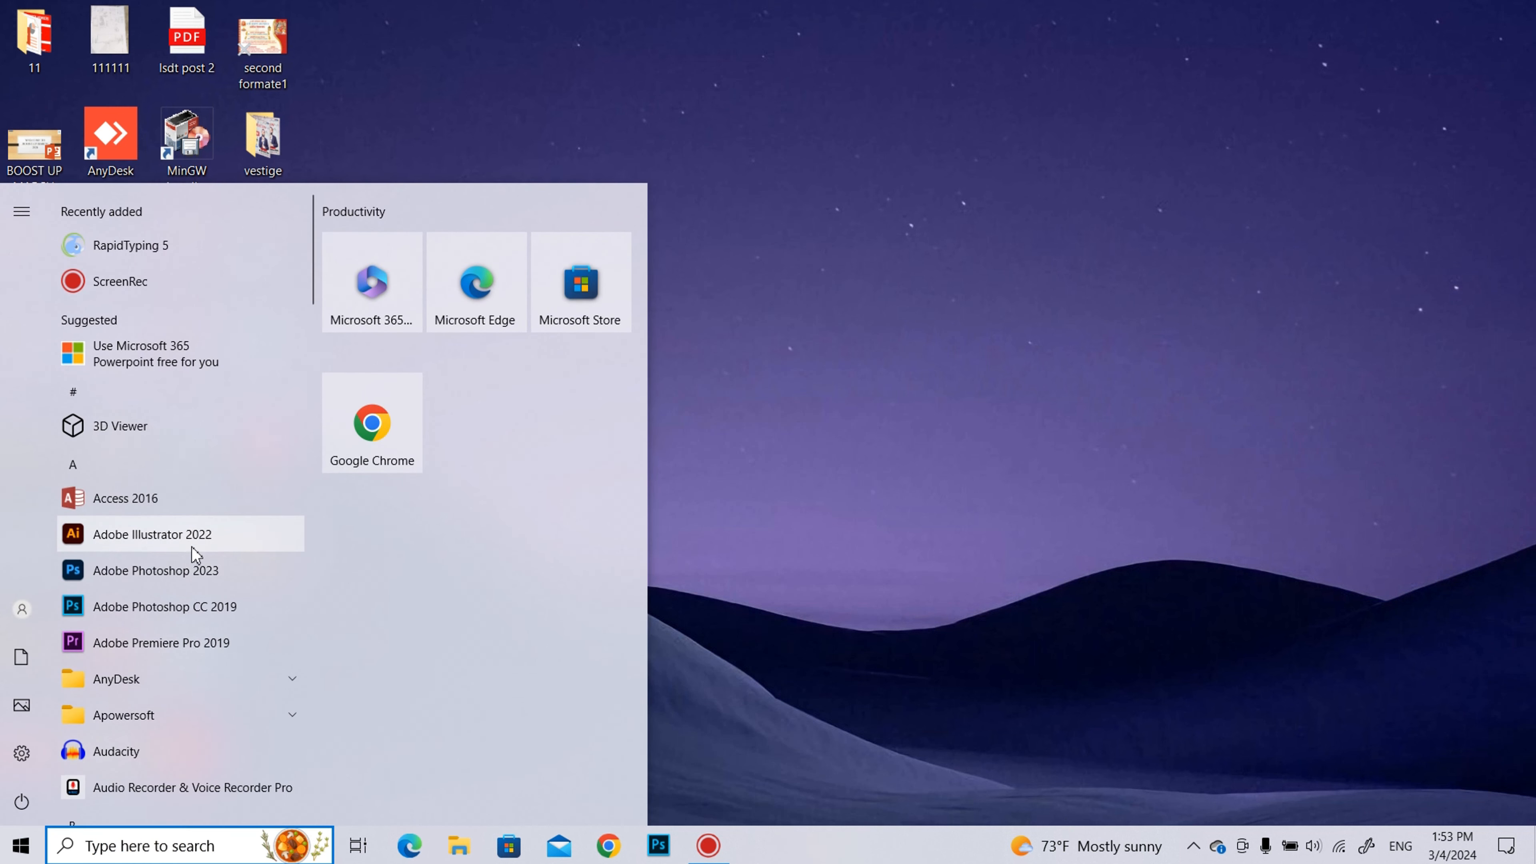
pyautogui.click(204, 543)
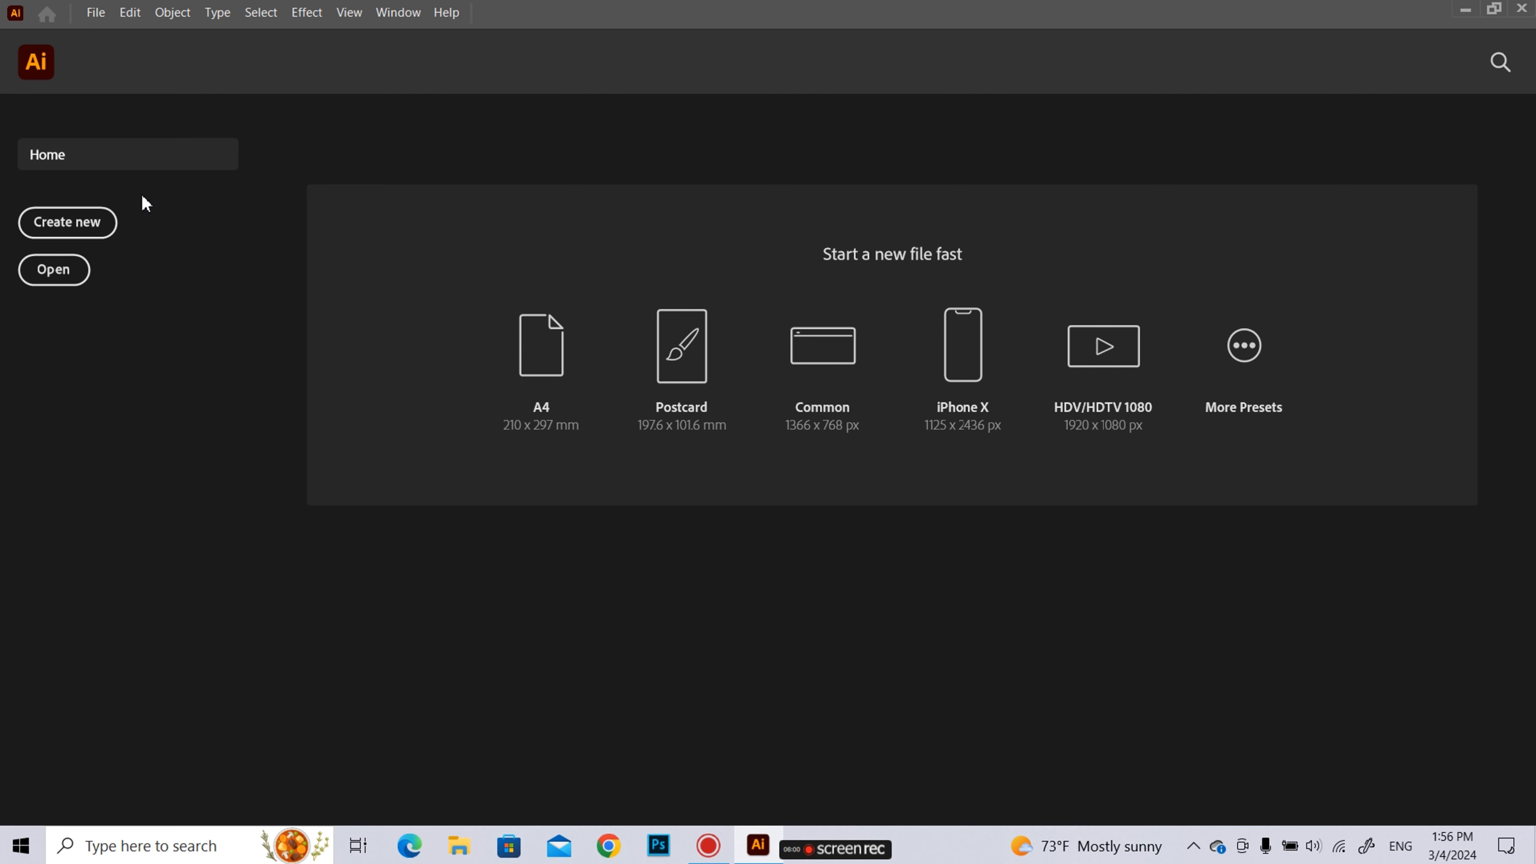
pyautogui.hotkey('ctrl', 'n')
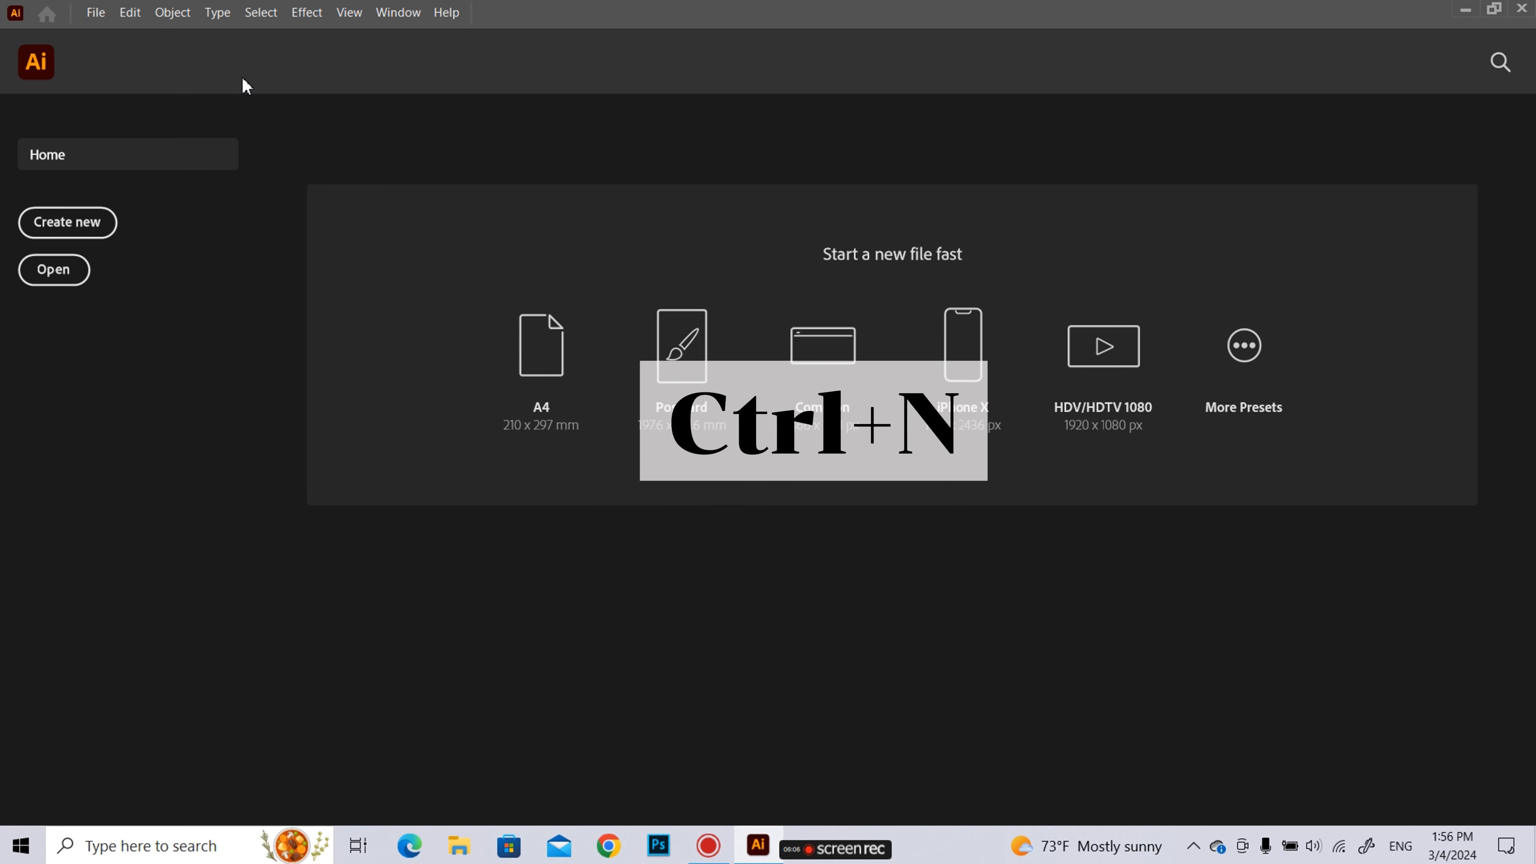
pyautogui.click(71, 227)
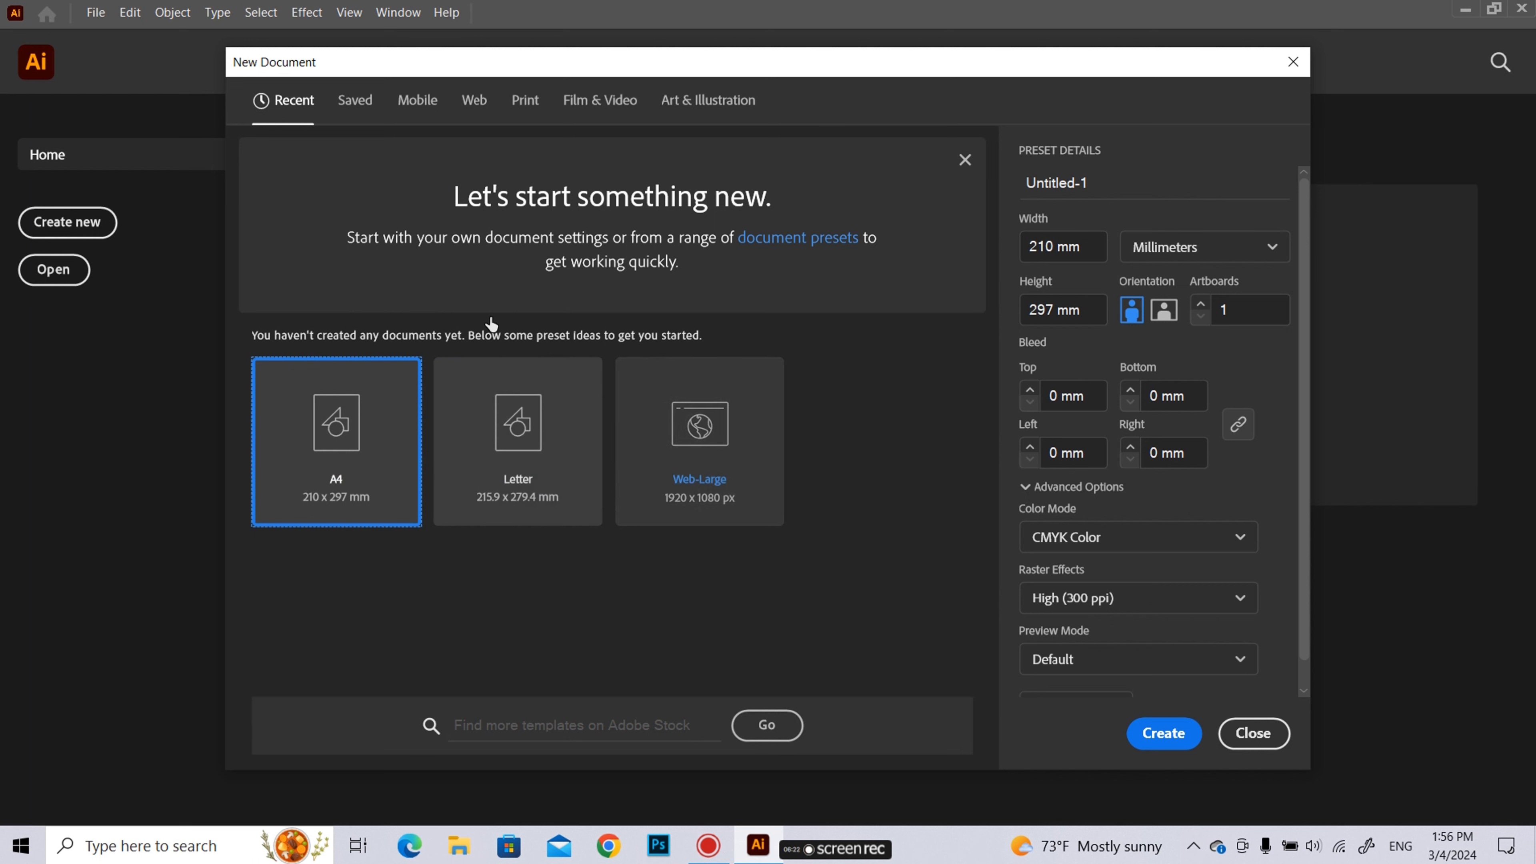
# Review the Saved, Mobile, Web, Print, Film & Video and Art & Illustration presets, returning to the Recent ones
pyautogui.click(364, 109)
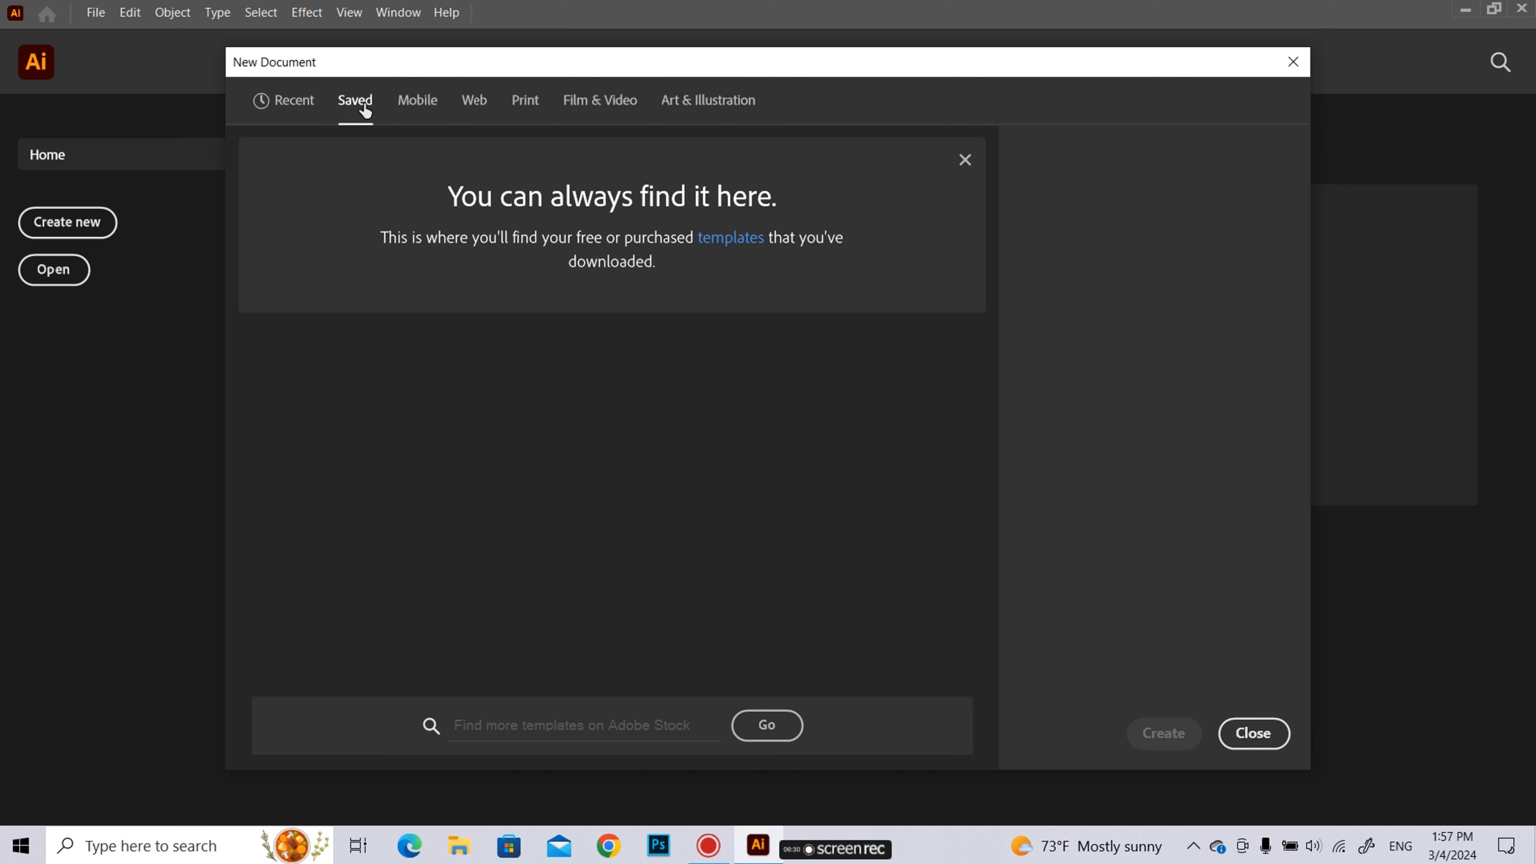
pyautogui.click(417, 108)
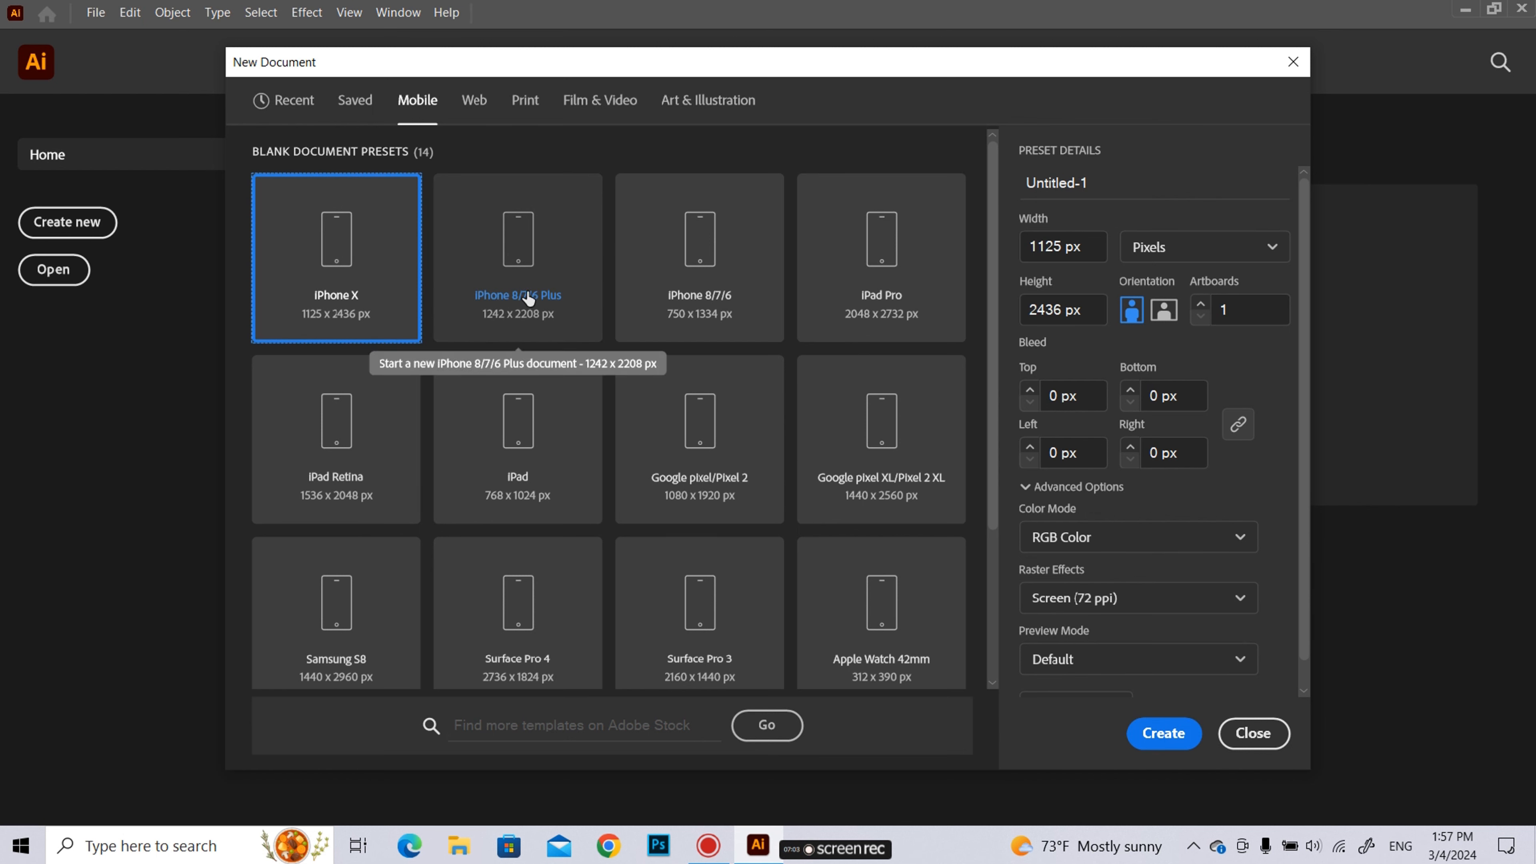
pyautogui.click(474, 101)
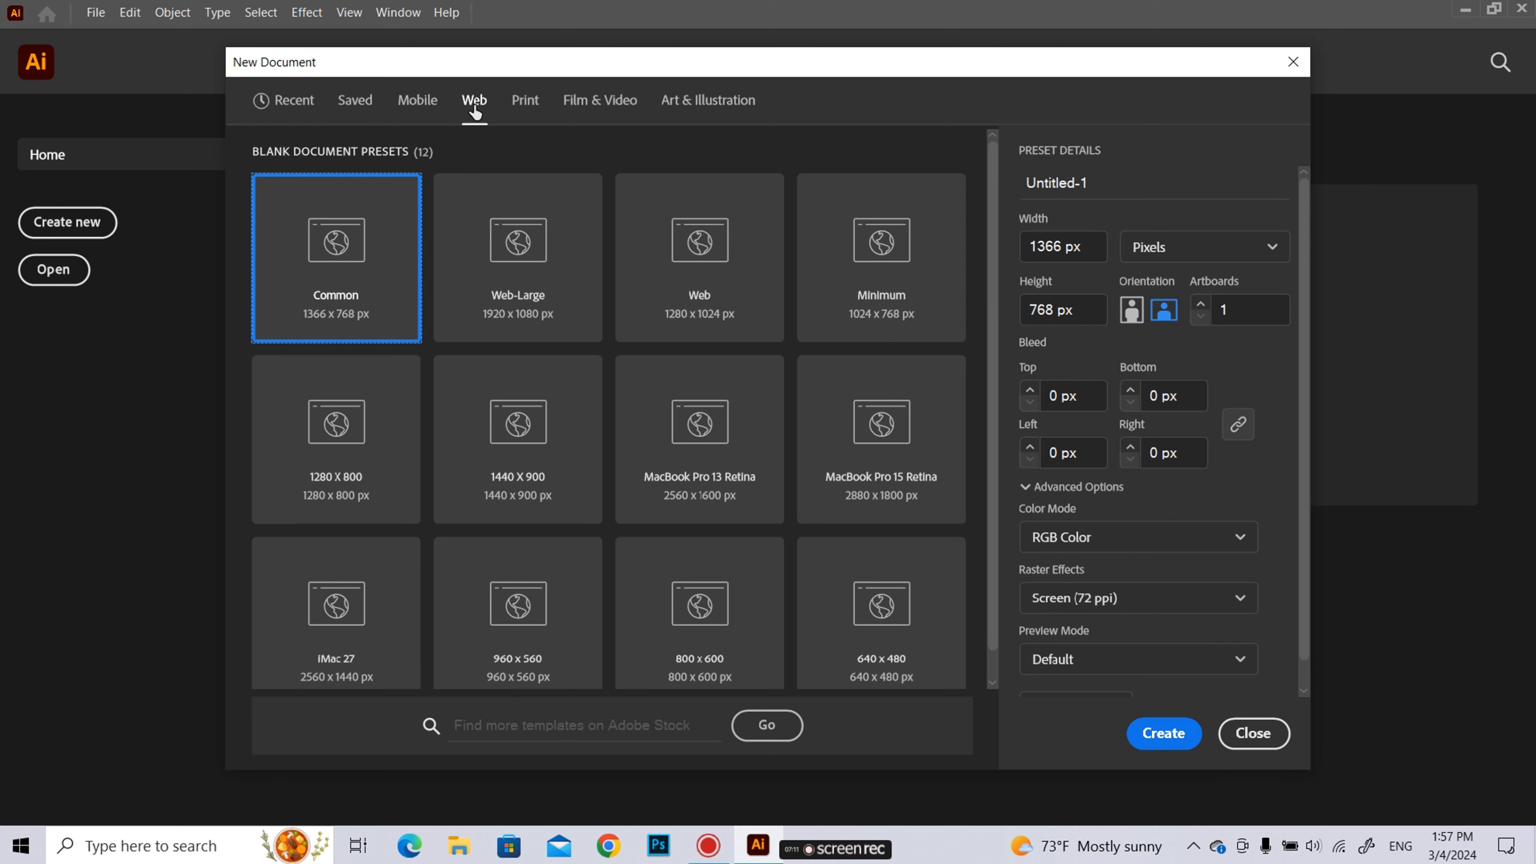
pyautogui.click(524, 101)
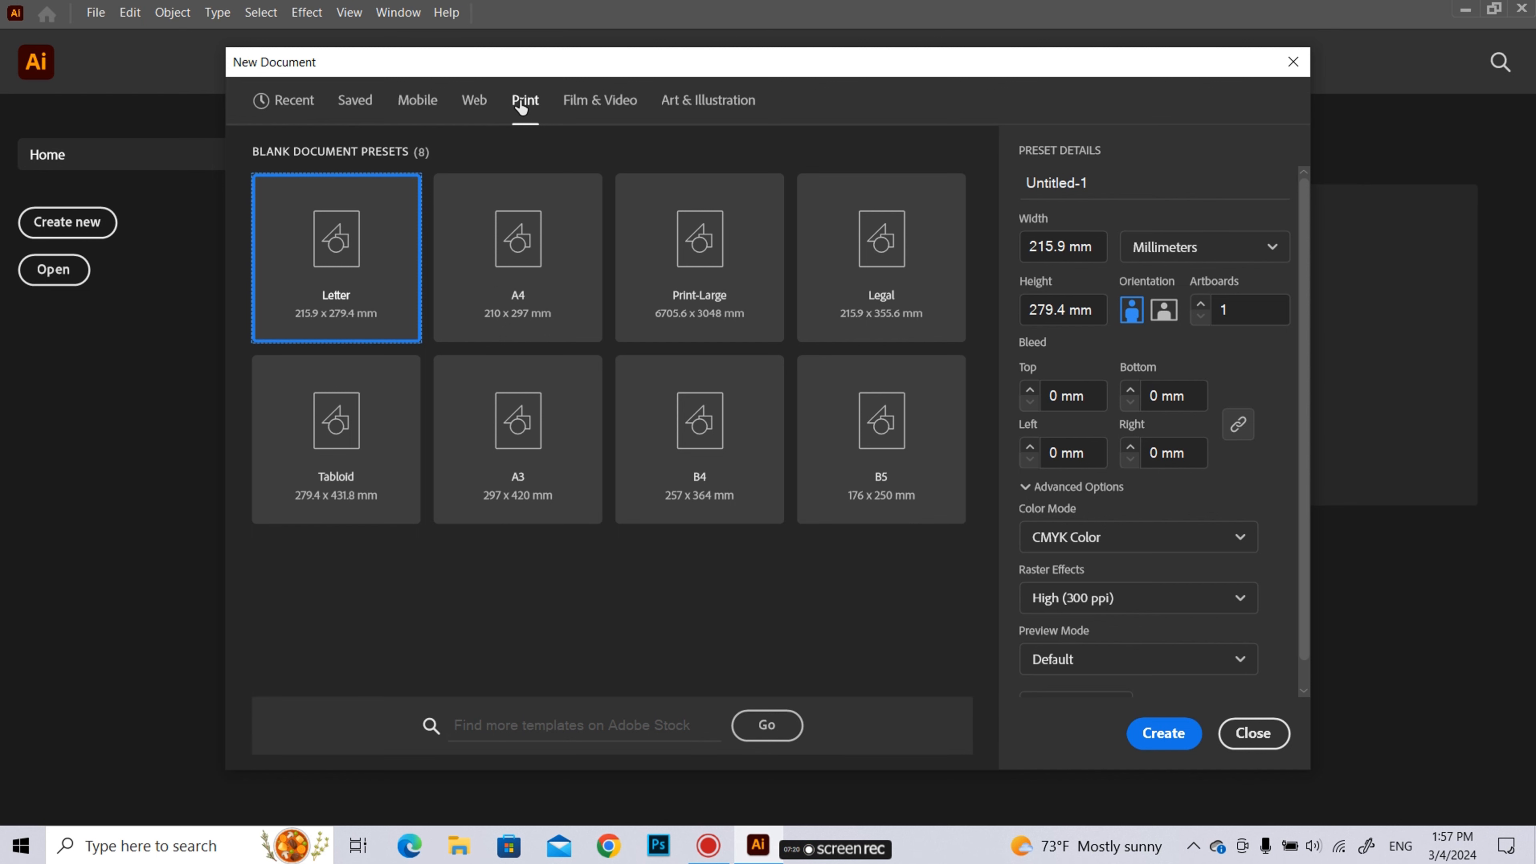
pyautogui.click(594, 103)
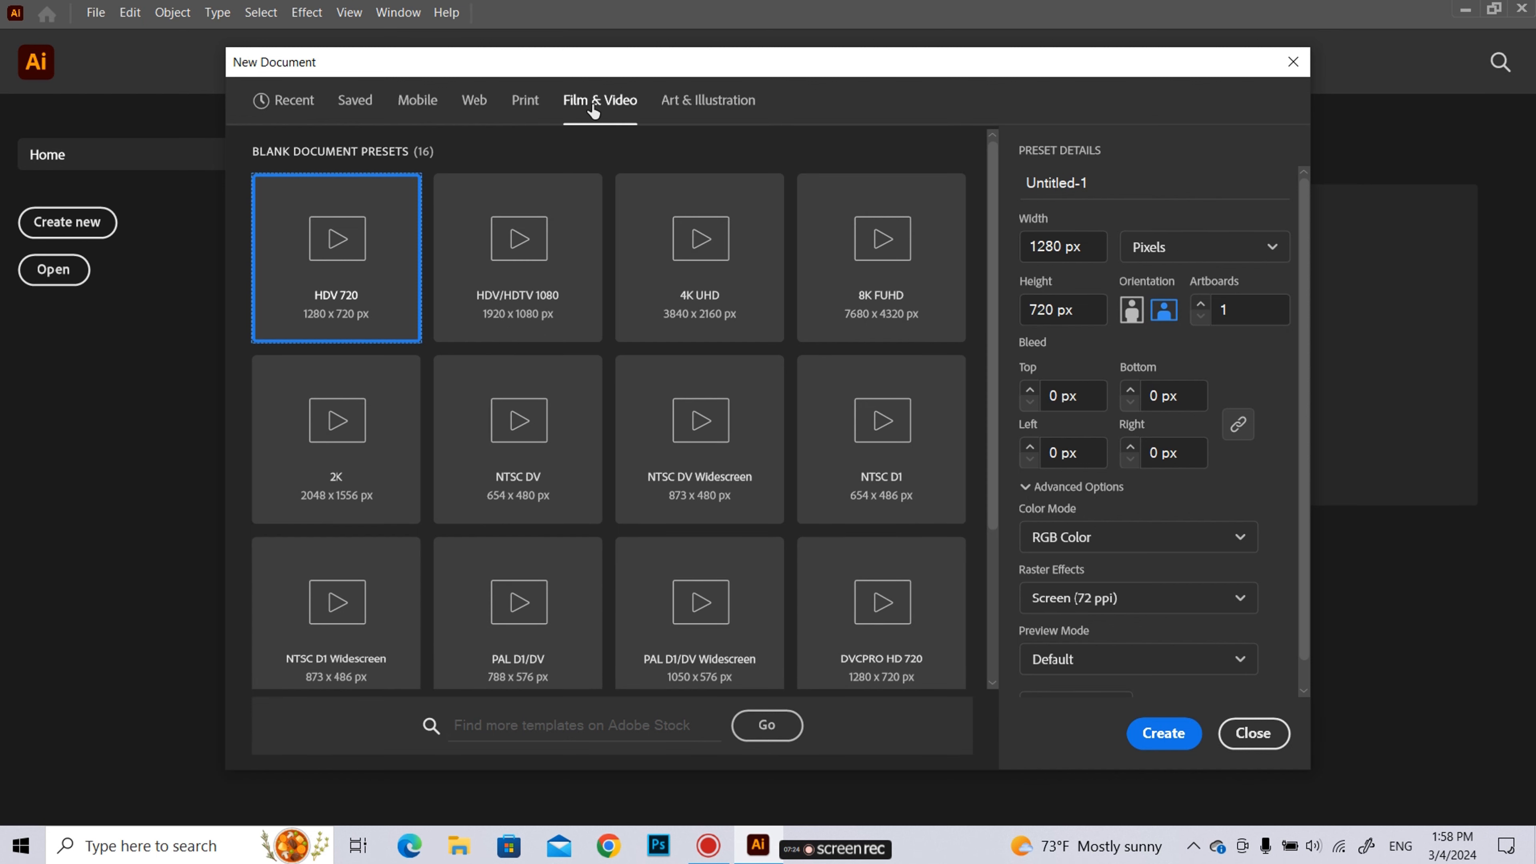
pyautogui.click(693, 103)
pyautogui.click(293, 102)
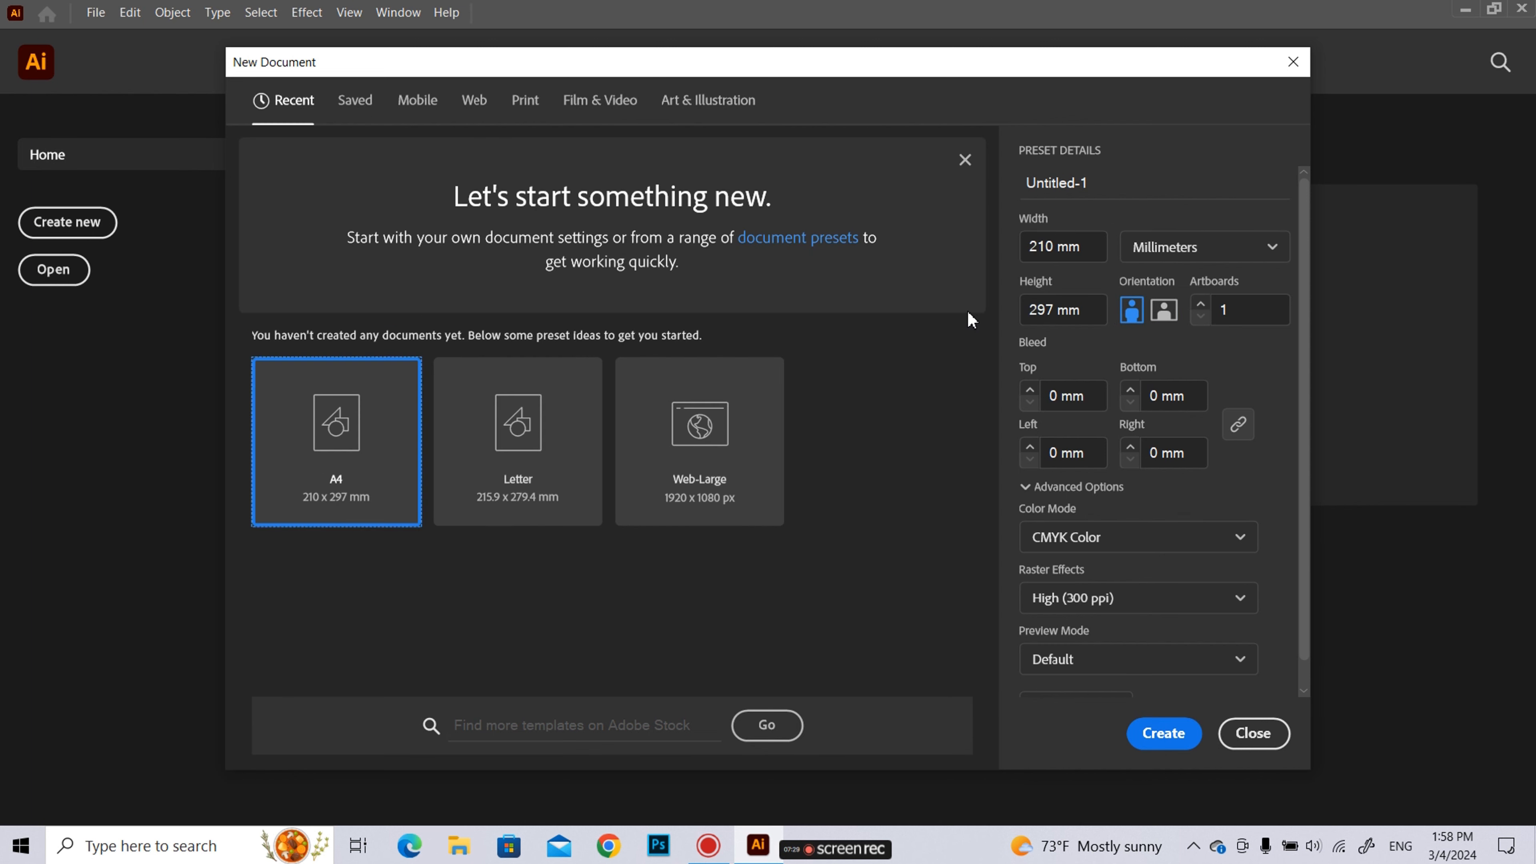
# Create an A4 portrait document named class1, 210 x 297 mm, with millimeters as the unit
pyautogui.moveTo(1105, 183); pyautogui.dragTo(1011, 199)
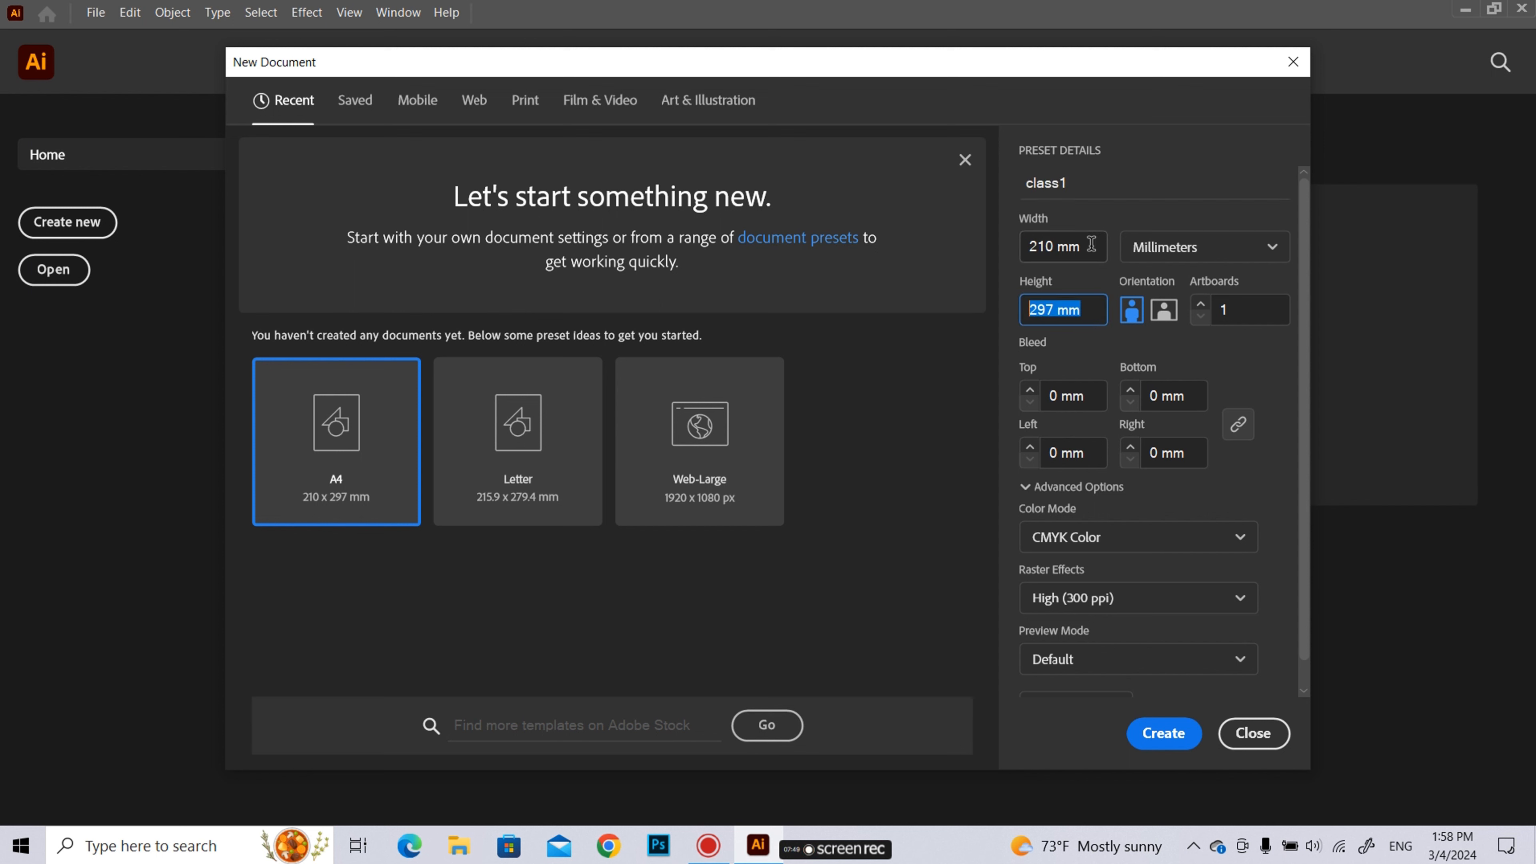
pyautogui.moveTo(1091, 242); pyautogui.dragTo(993, 260)
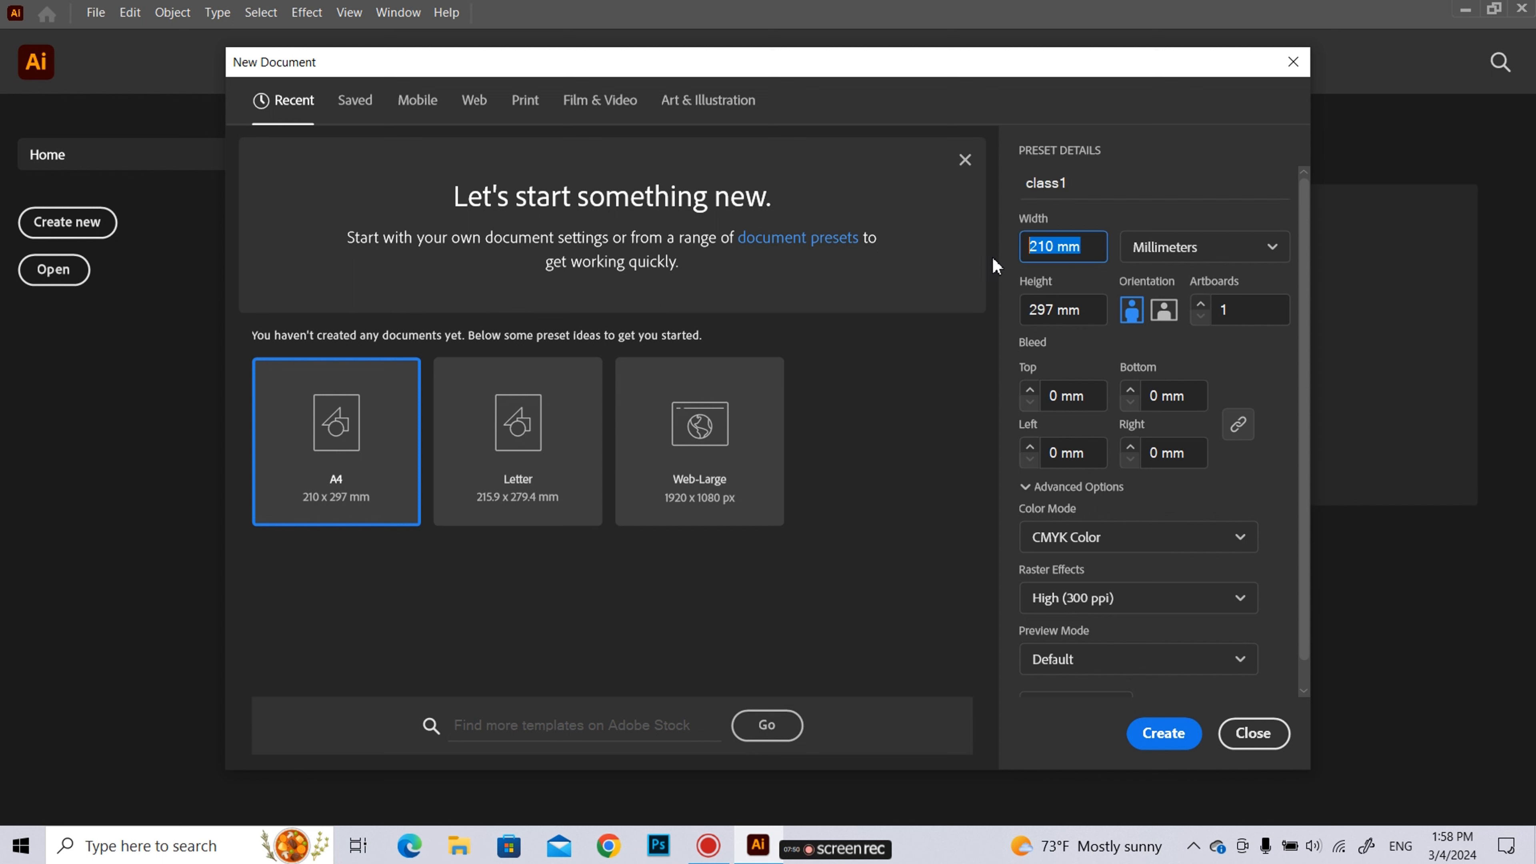
pyautogui.click(1226, 254)
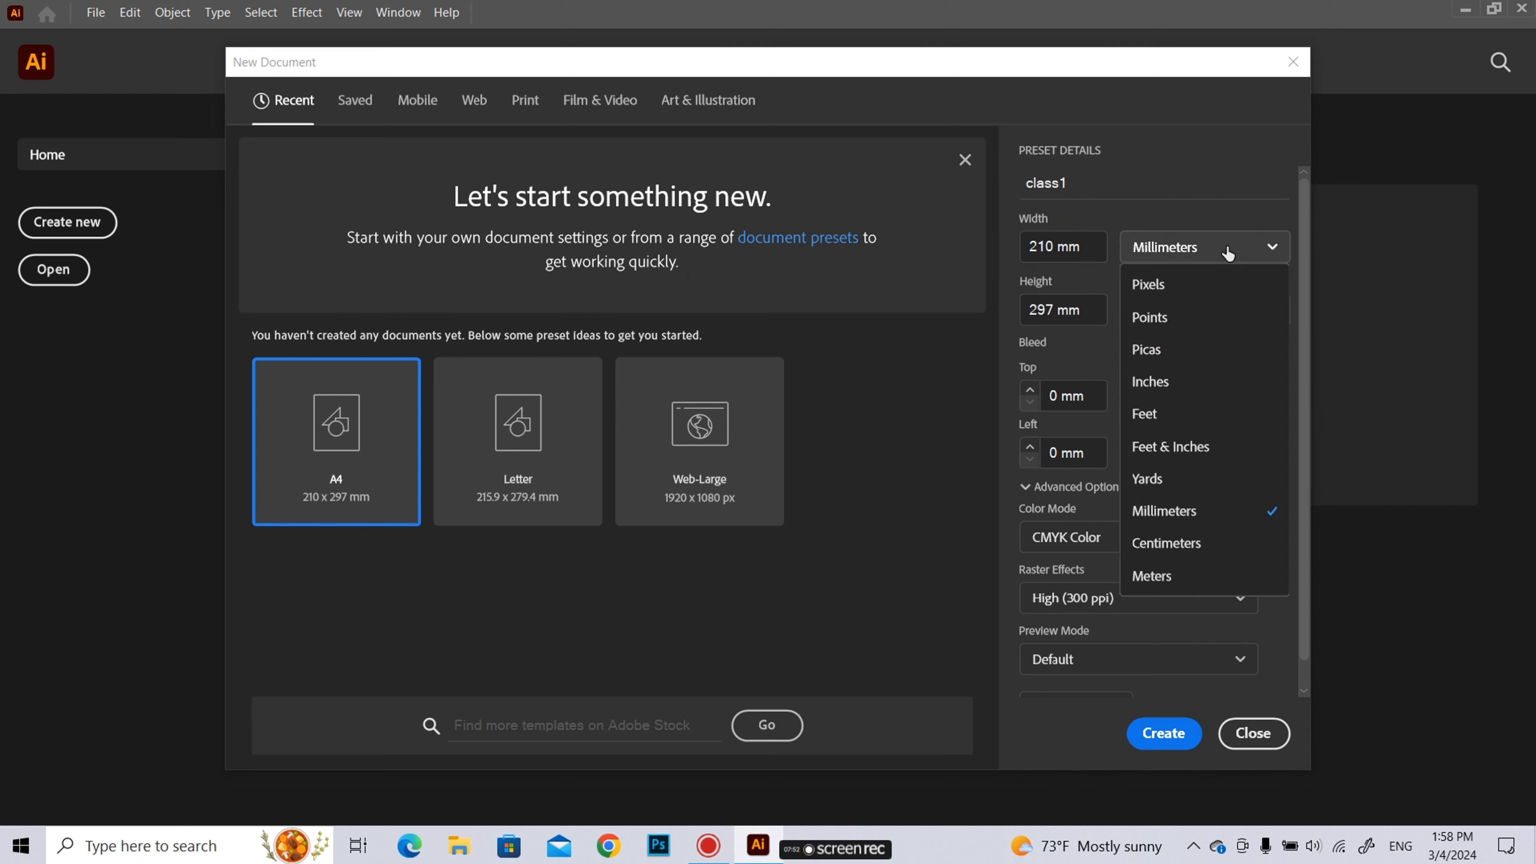
pyautogui.click(1223, 515)
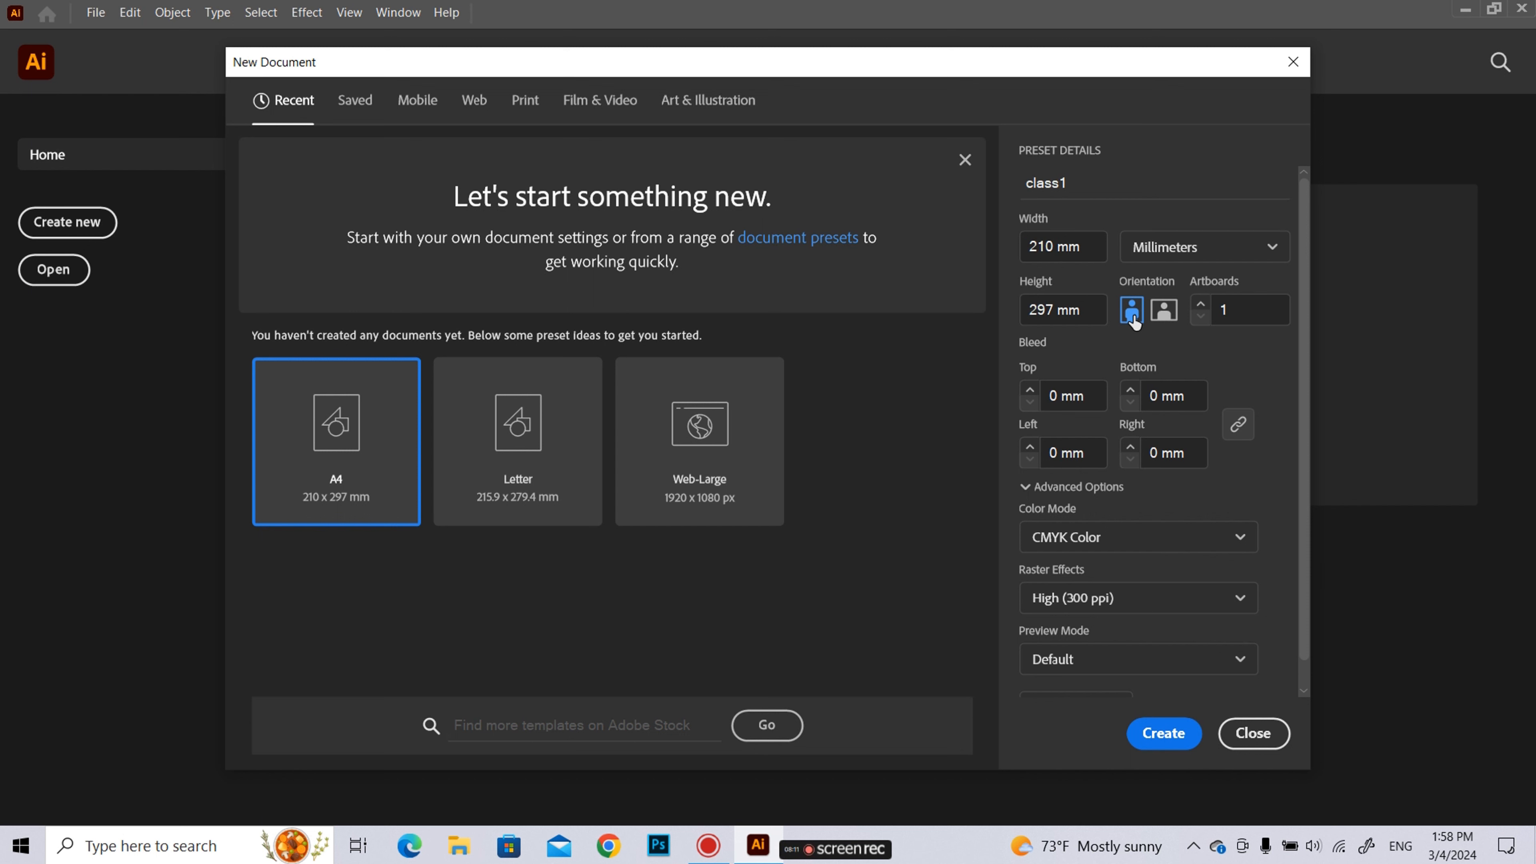
pyautogui.click(1161, 321)
pyautogui.click(1132, 310)
pyautogui.click(1162, 744)
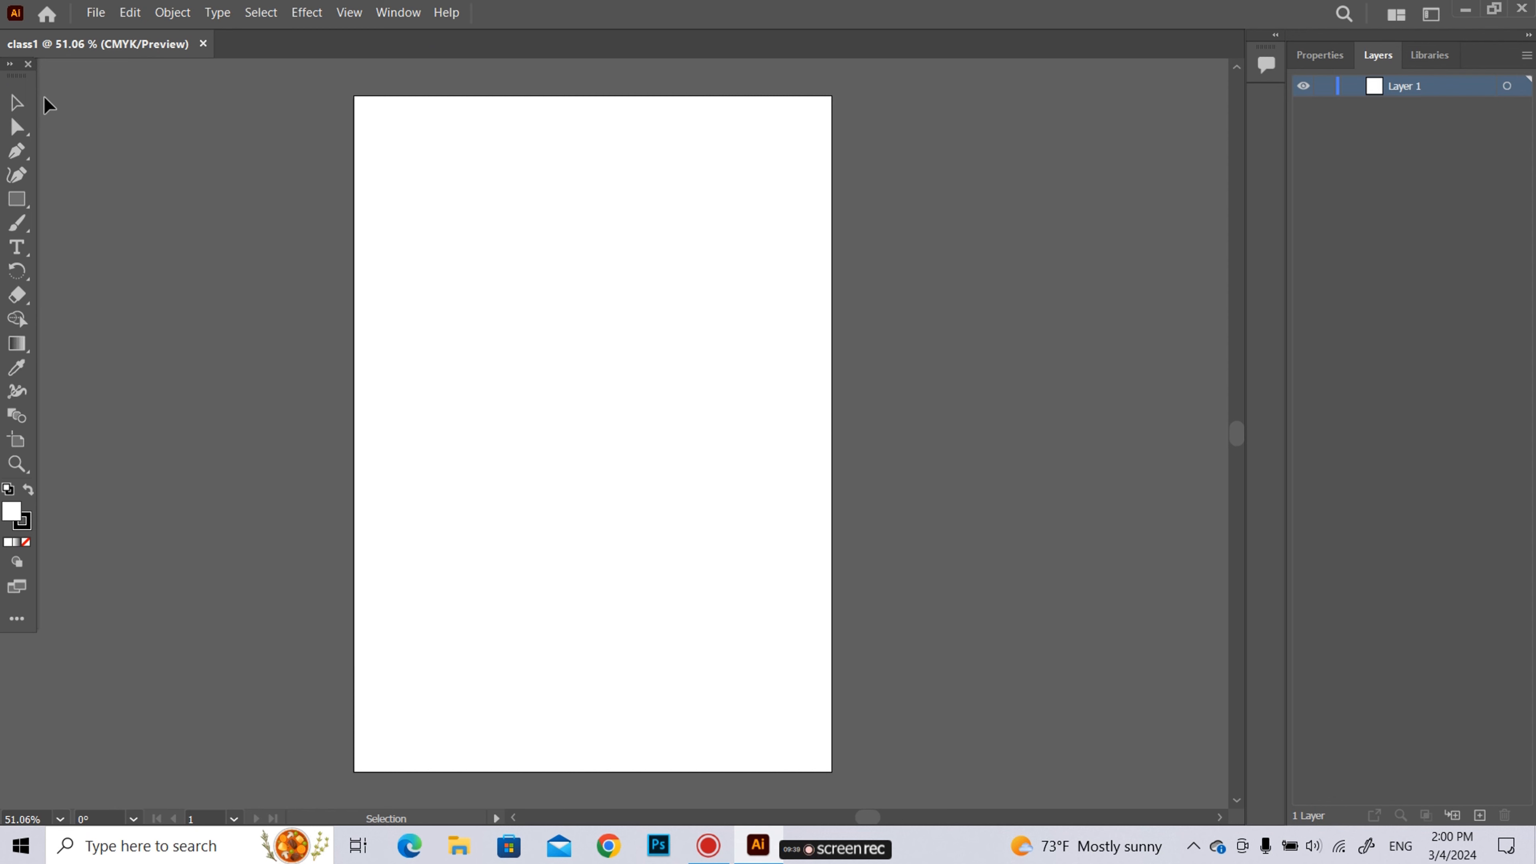
# Dock the floating toolbar, collapse the Layers panel group to icons, and move the toolbar beside the collapsed panels
pyautogui.moveTo(12, 85)
pyautogui.mouseDown()
pyautogui.moveTo(54, 114)
pyautogui.moveTo(38, 80)
pyautogui.mouseUp()
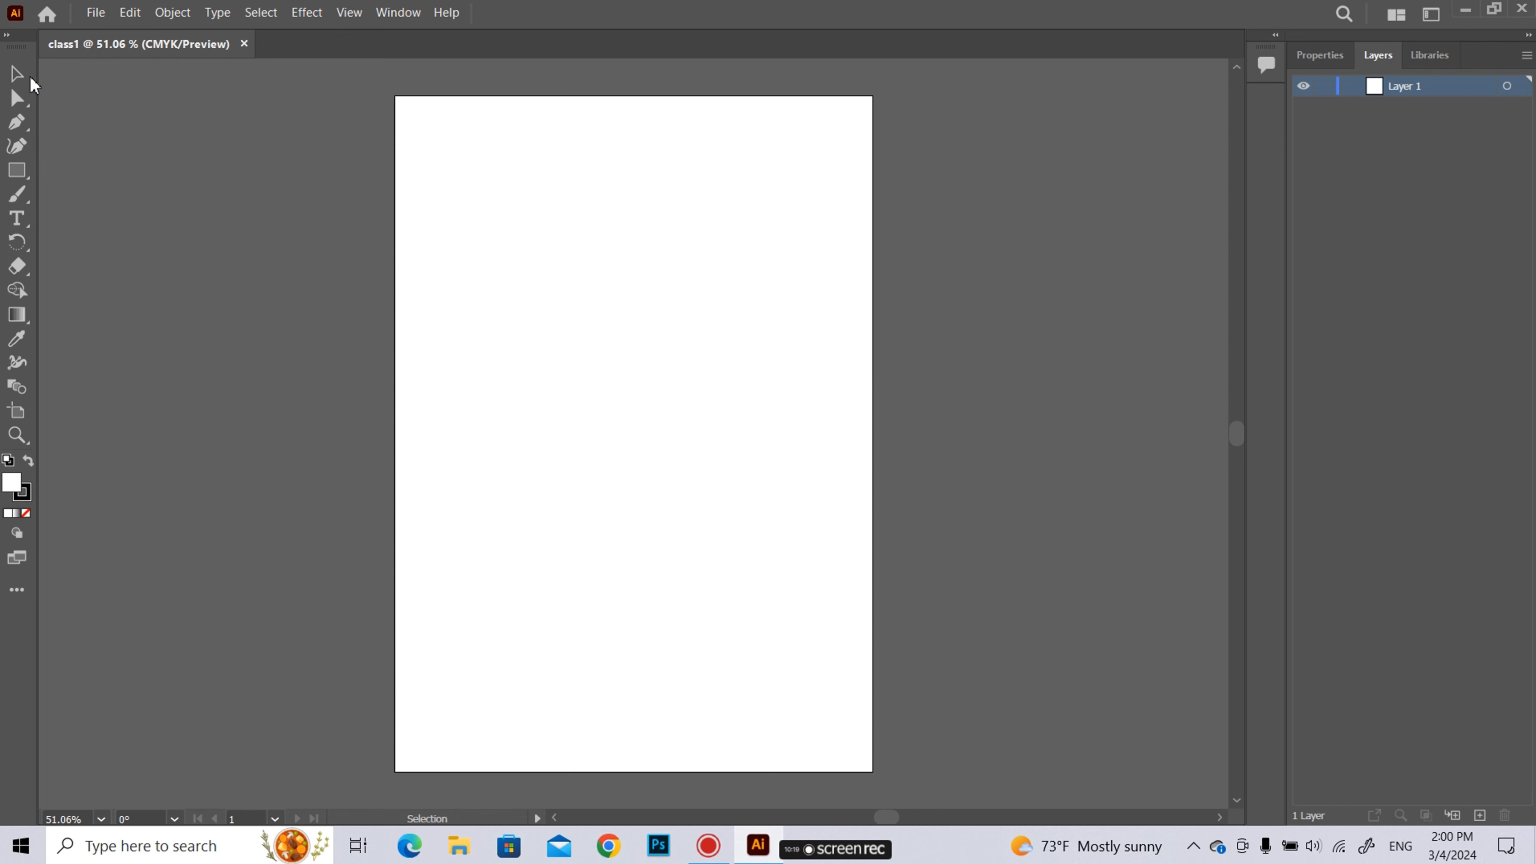
pyautogui.moveTo(8, 50); pyautogui.dragTo(3, 97)
pyautogui.click(1527, 37)
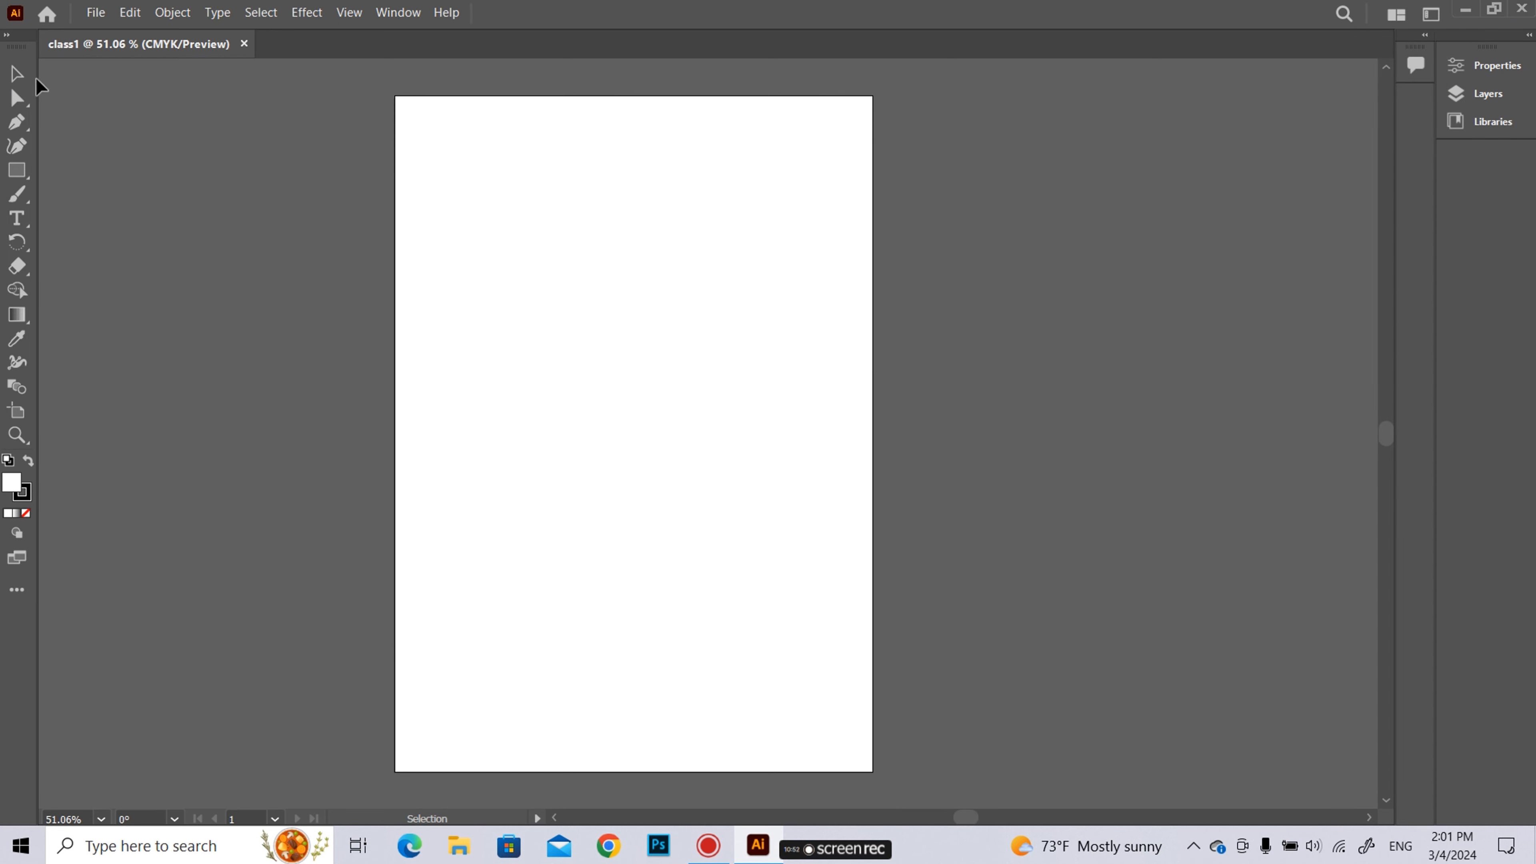
pyautogui.moveTo(17, 47); pyautogui.dragTo(1380, 71)
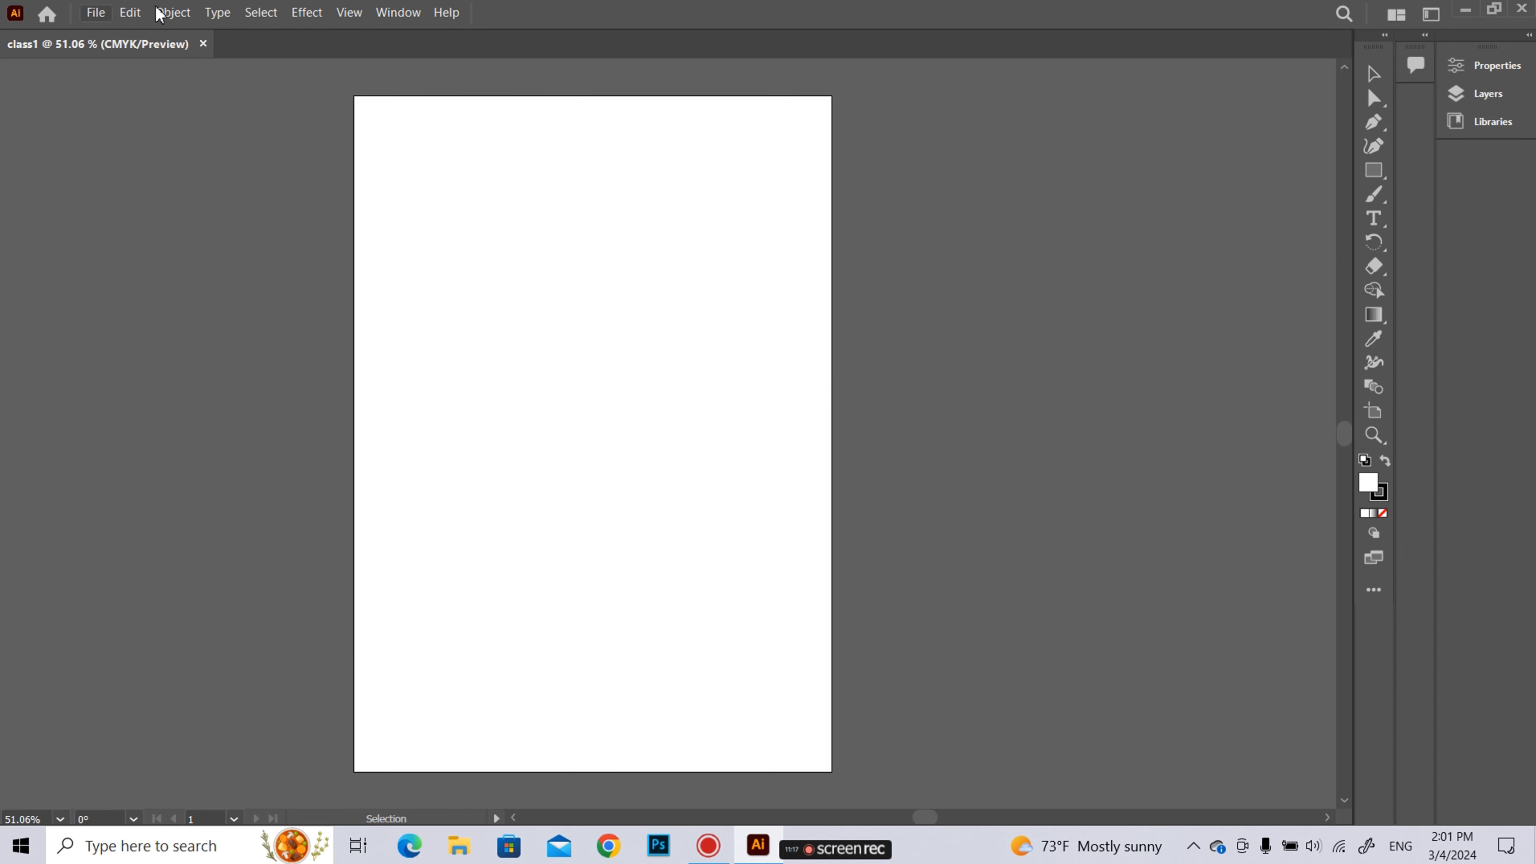
pyautogui.click(133, 10)
pyautogui.click(133, 10)
pyautogui.click(349, 12)
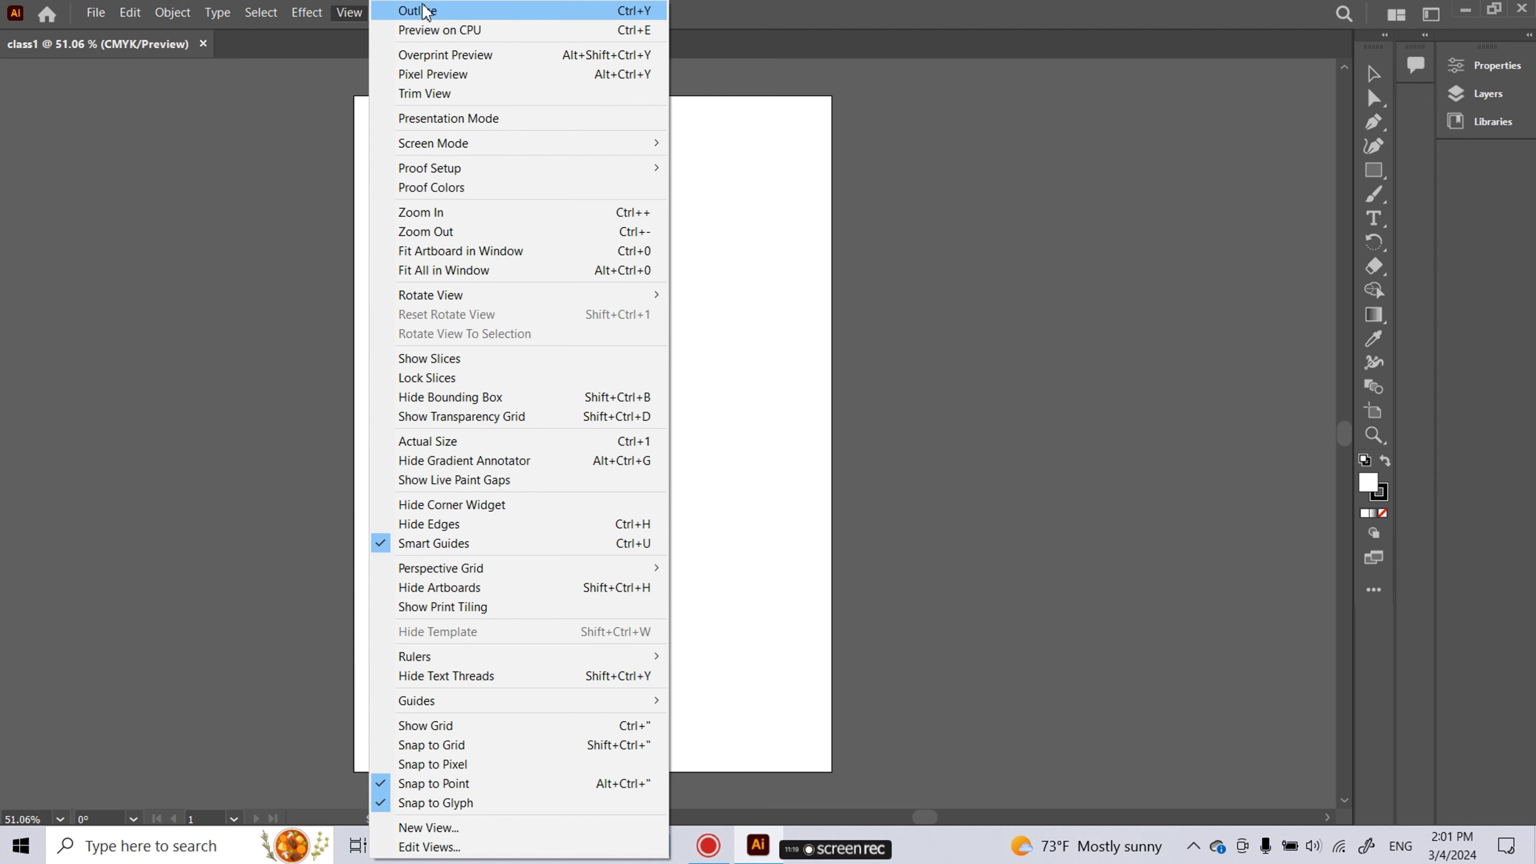
pyautogui.click(95, 12)
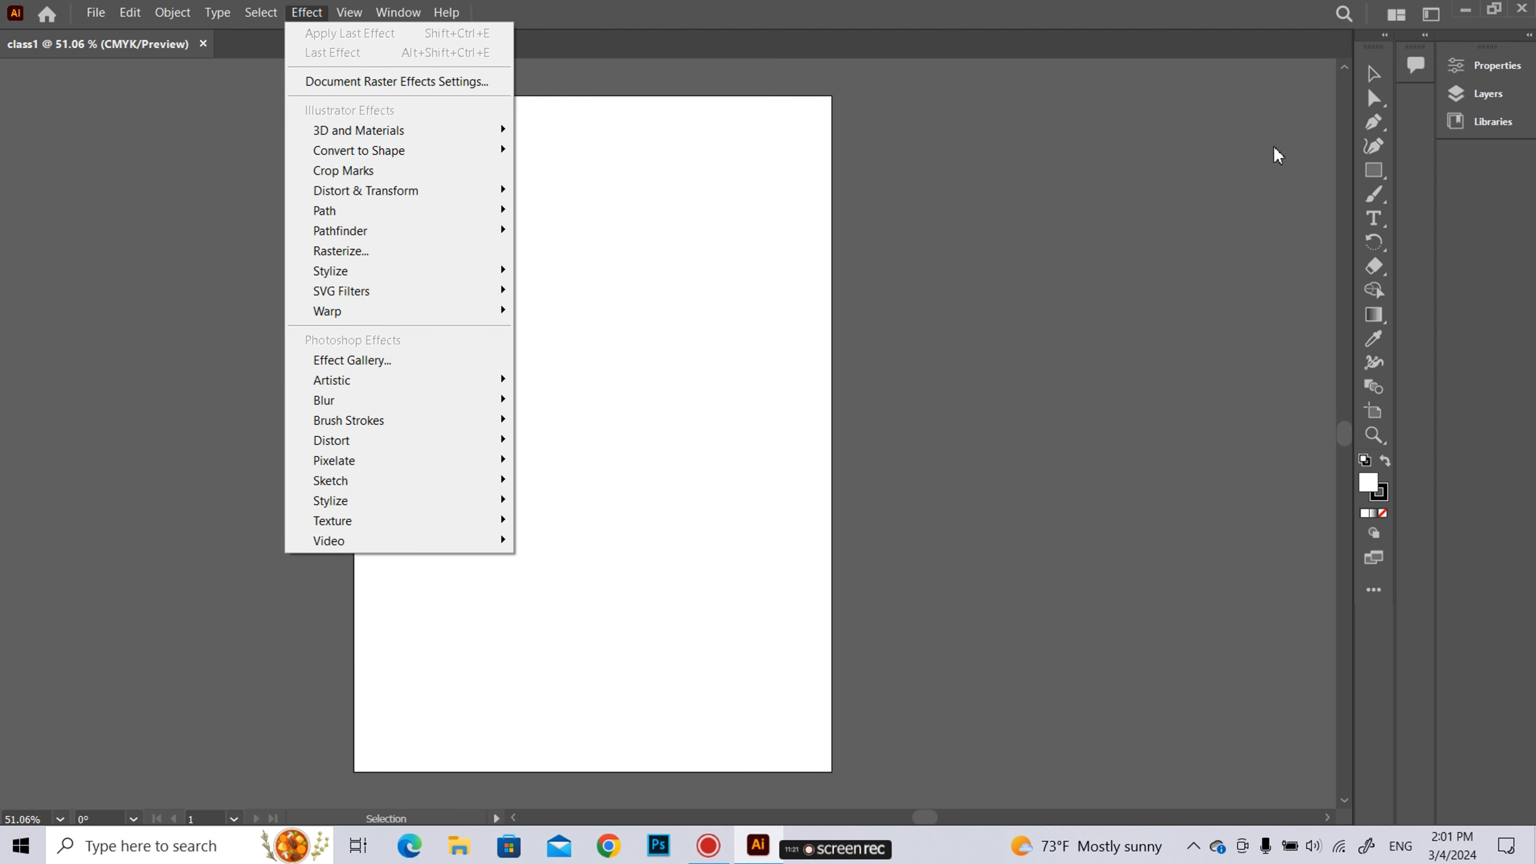
# Reset the Essentials workspace to restore the default layout of the toolbar and panels
pyautogui.moveTo(1380, 49)
pyautogui.mouseDown()
pyautogui.moveTo(248, 61)
pyautogui.moveTo(968, 60)
pyautogui.moveTo(1429, 108)
pyautogui.moveTo(1366, 84)
pyautogui.moveTo(1365, 38)
pyautogui.moveTo(1372, 50)
pyautogui.mouseUp()
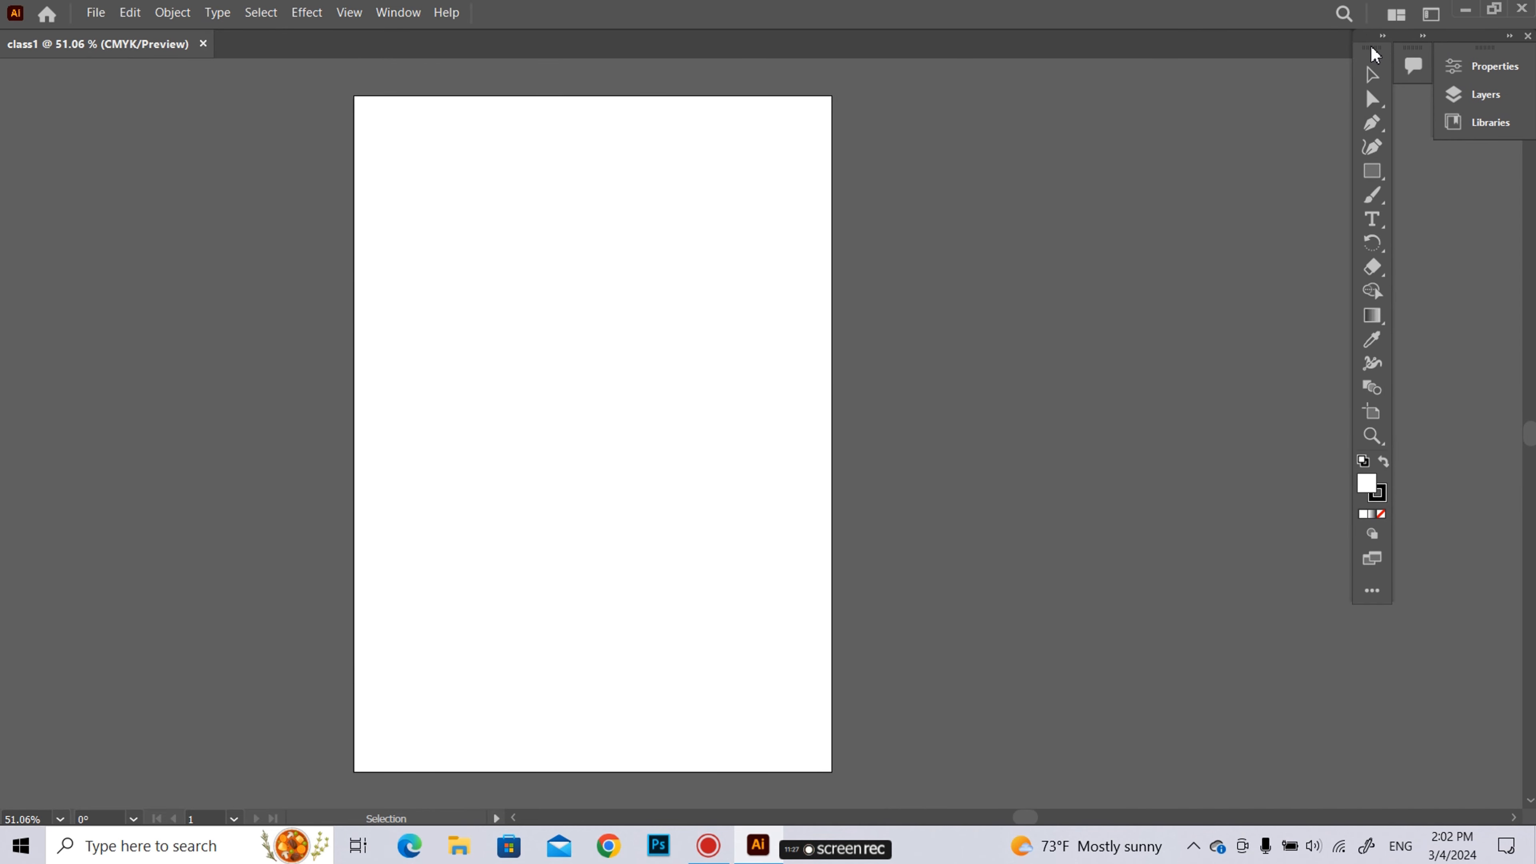
pyautogui.click(416, 10)
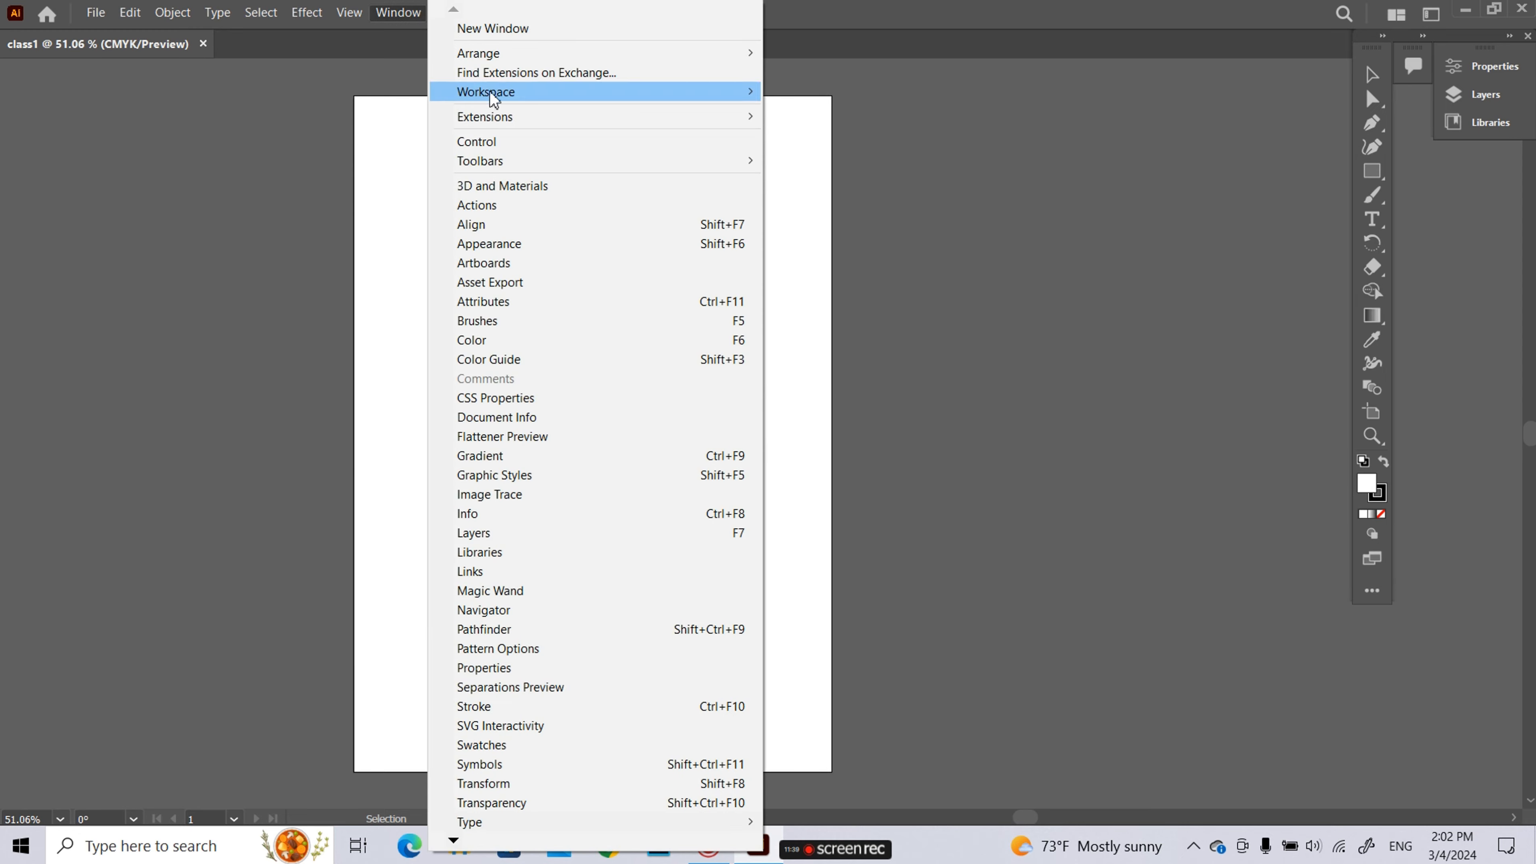
pyautogui.moveTo(590, 101)
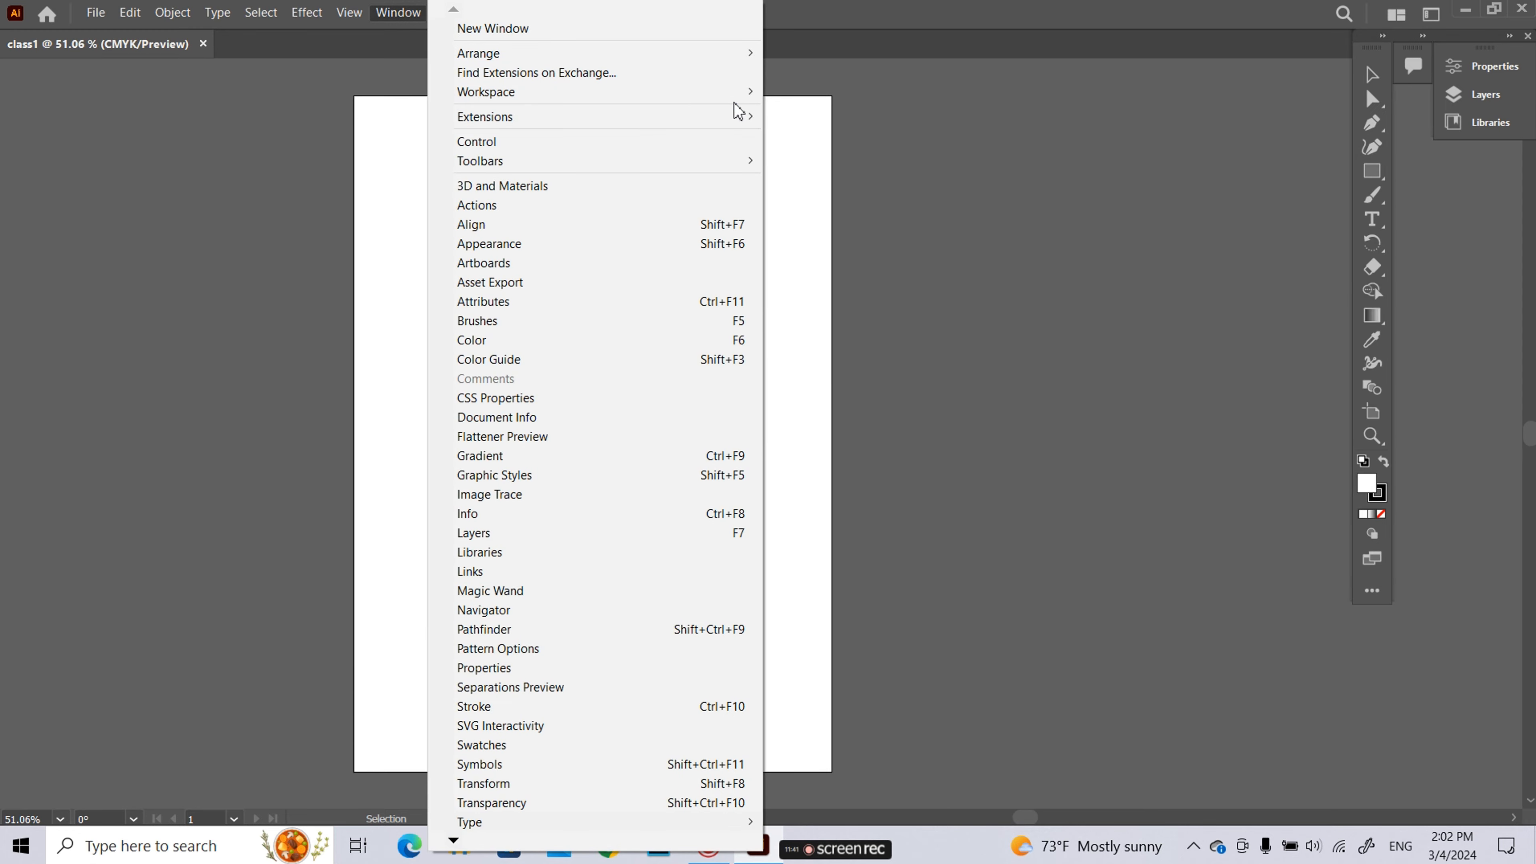
pyautogui.moveTo(744, 94)
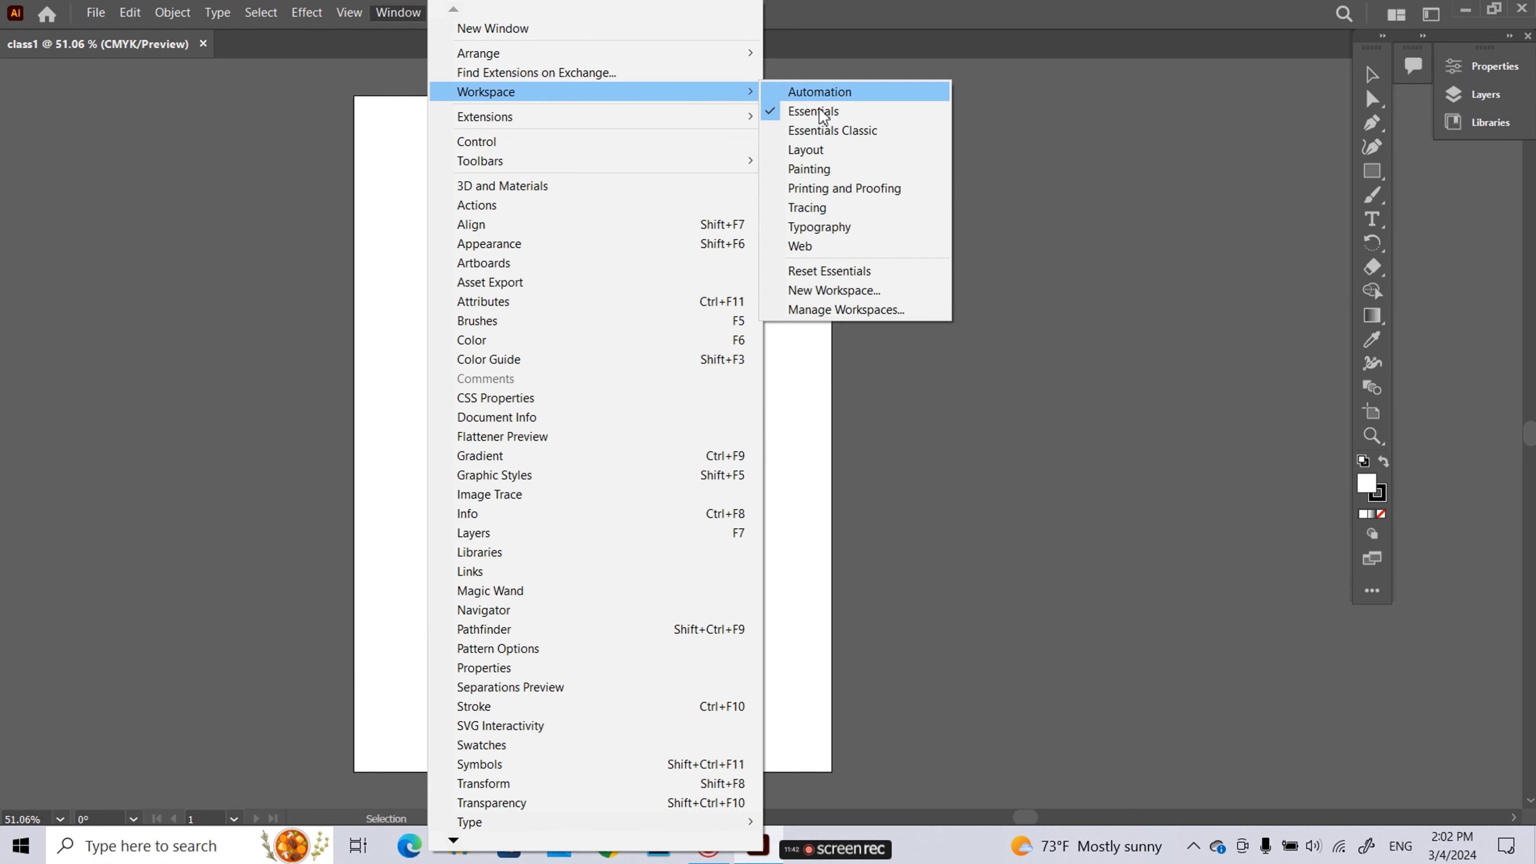
pyautogui.click(871, 272)
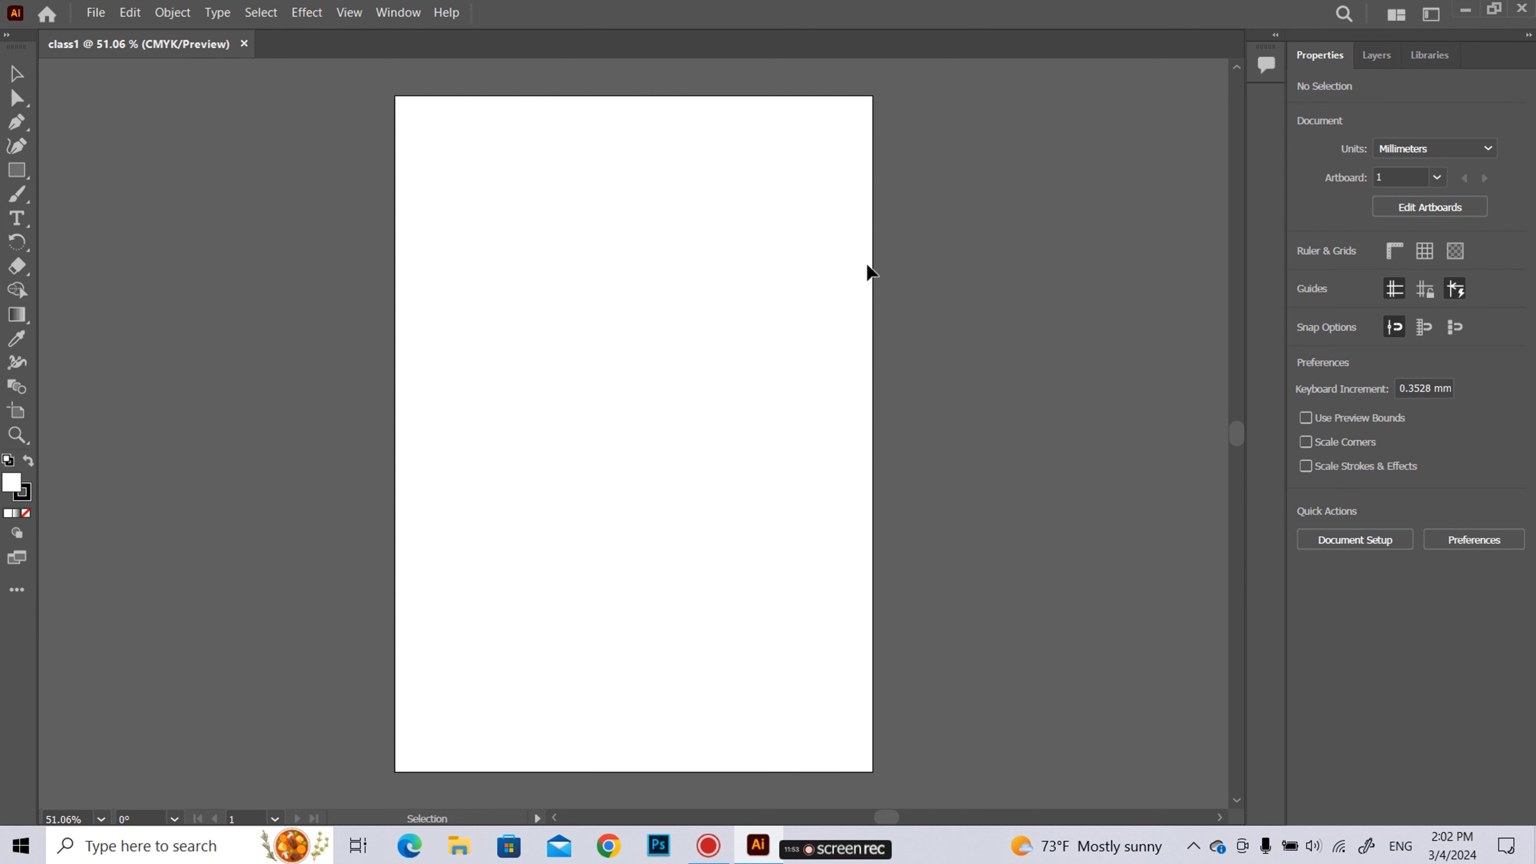
# Draw a rectangle about 98 x 132 mm in the upper-left area of the artboard
pyautogui.click(17, 77)
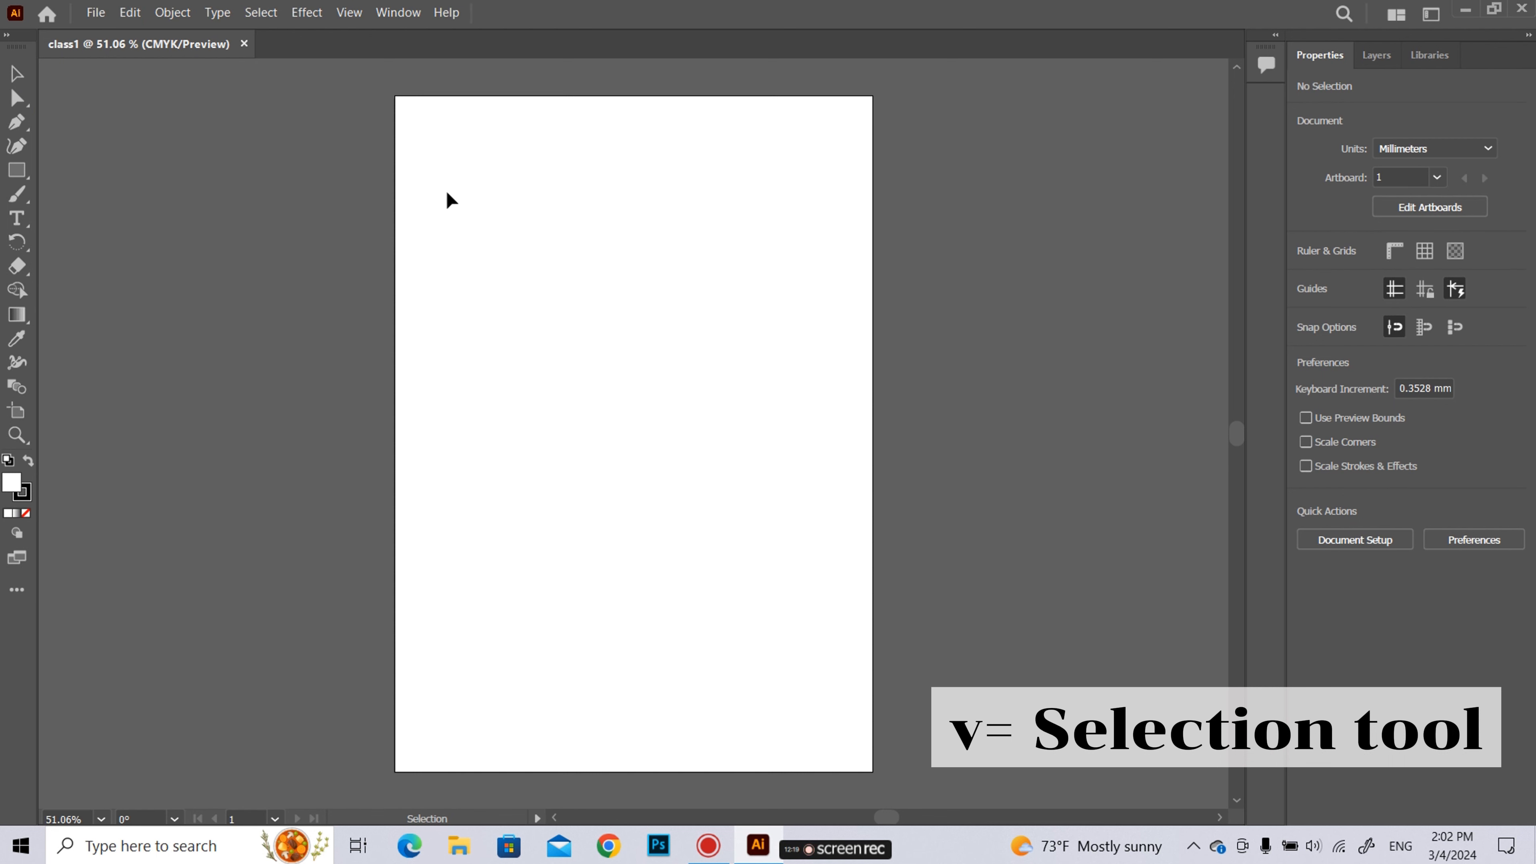
pyautogui.press('v')
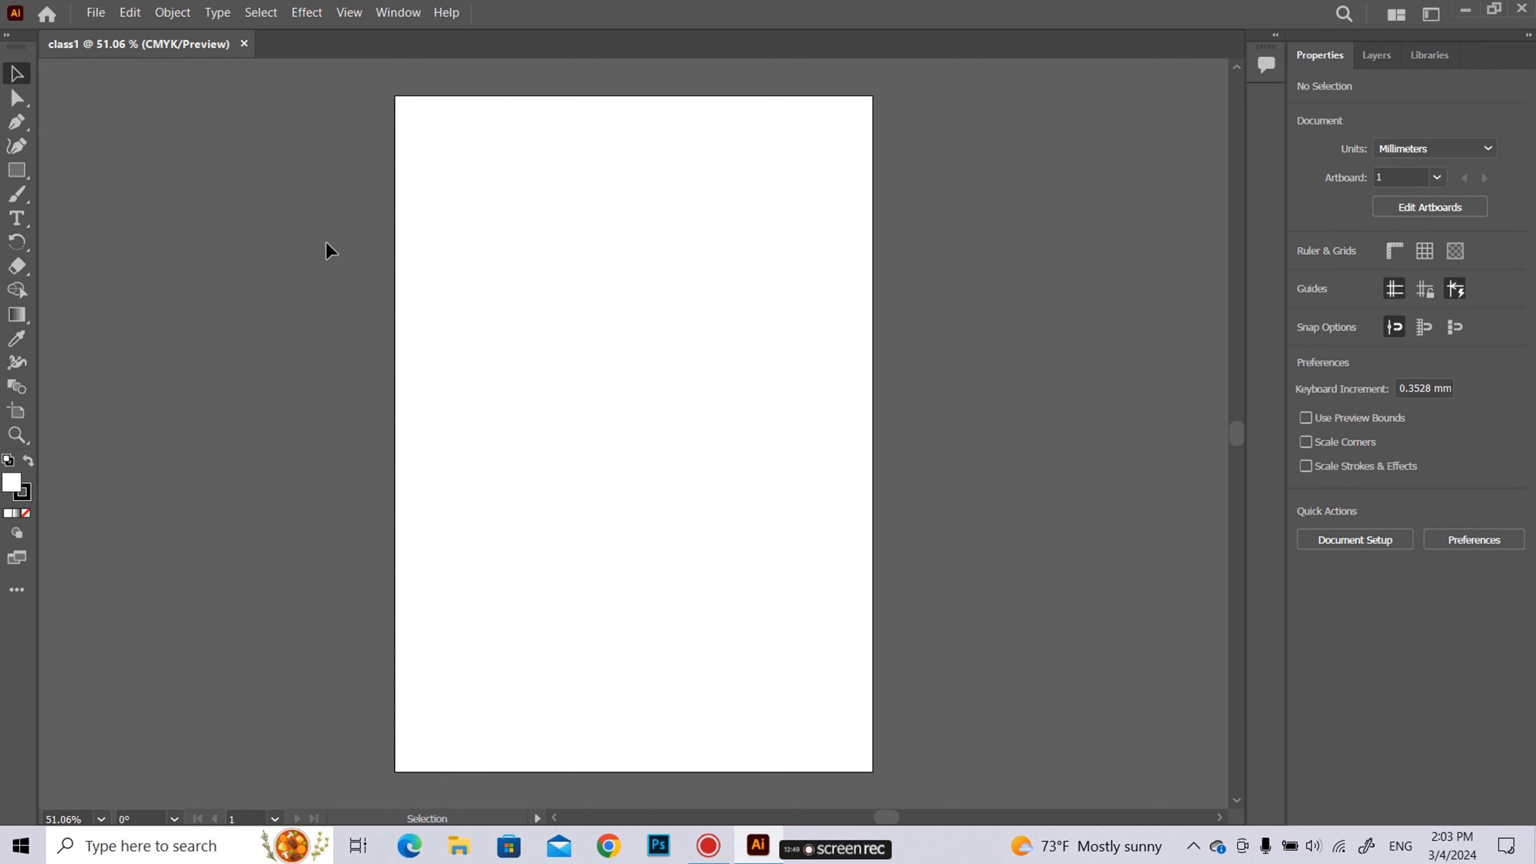
pyautogui.click(27, 176)
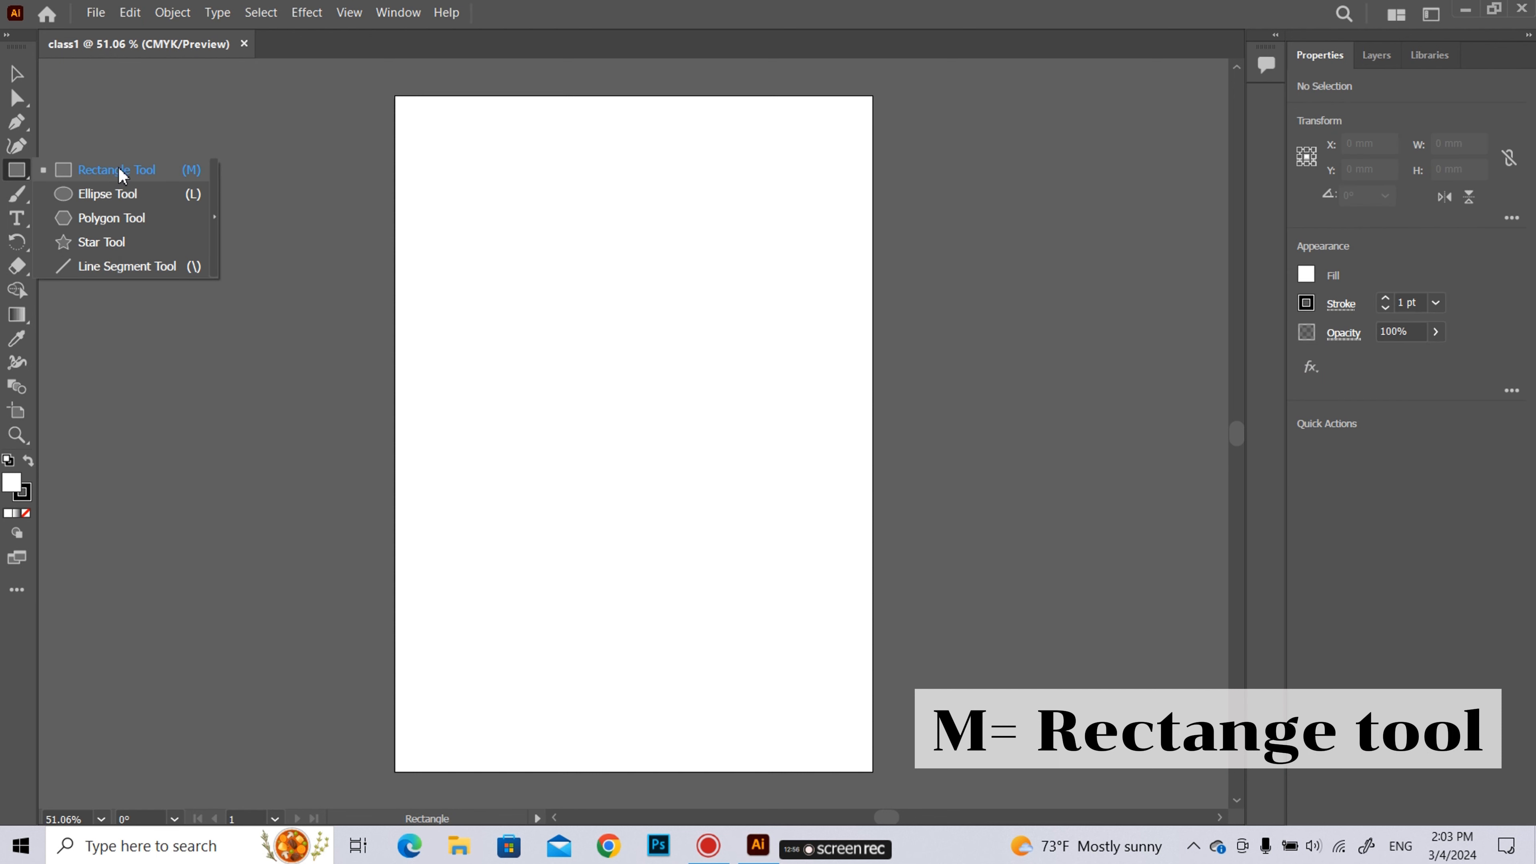
pyautogui.click(121, 175)
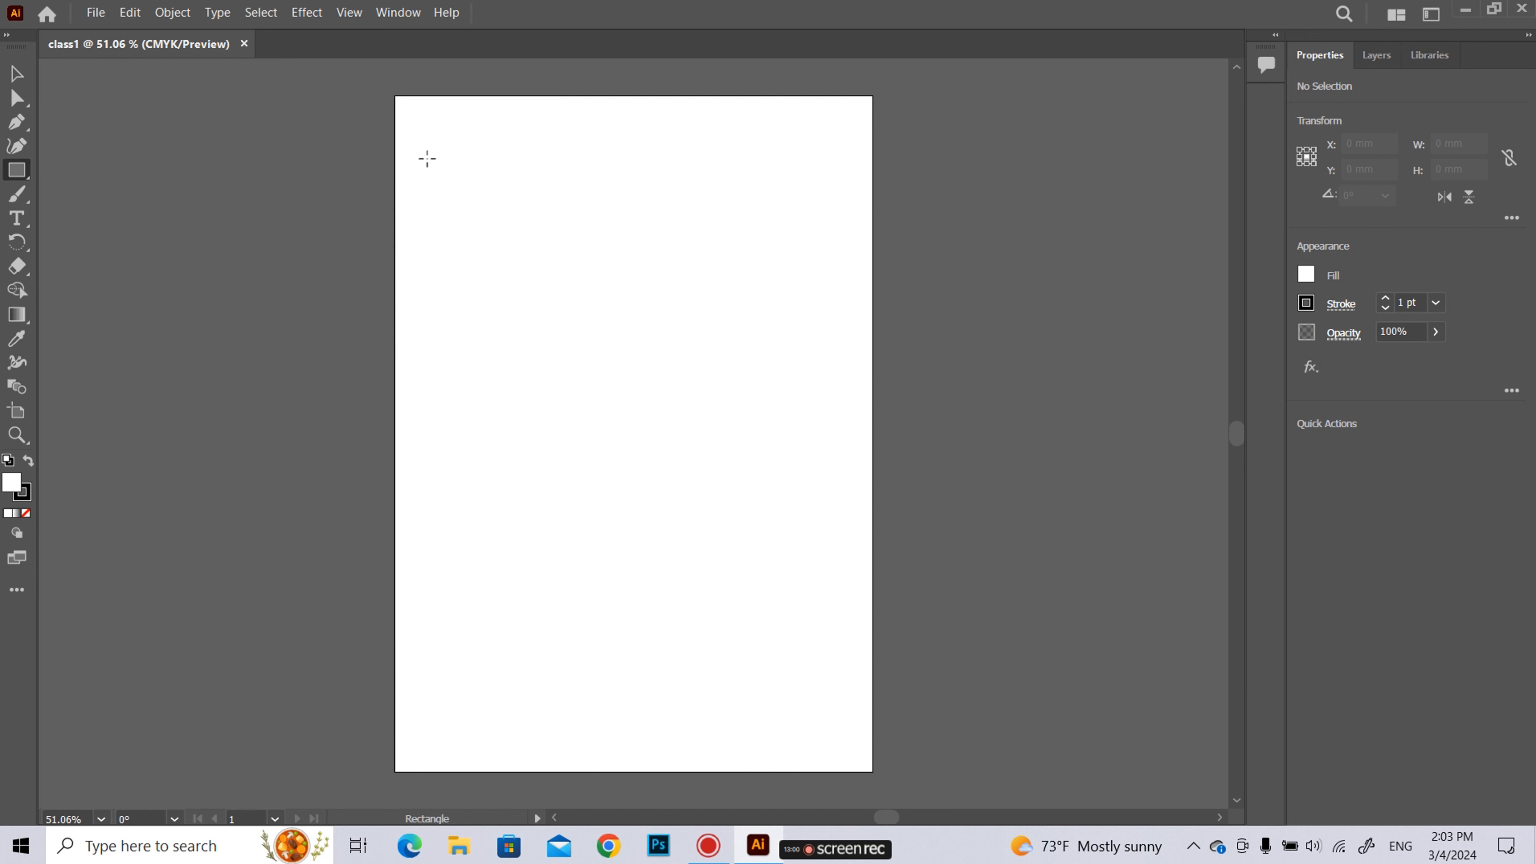
pyautogui.moveTo(427, 158); pyautogui.dragTo(653, 456)
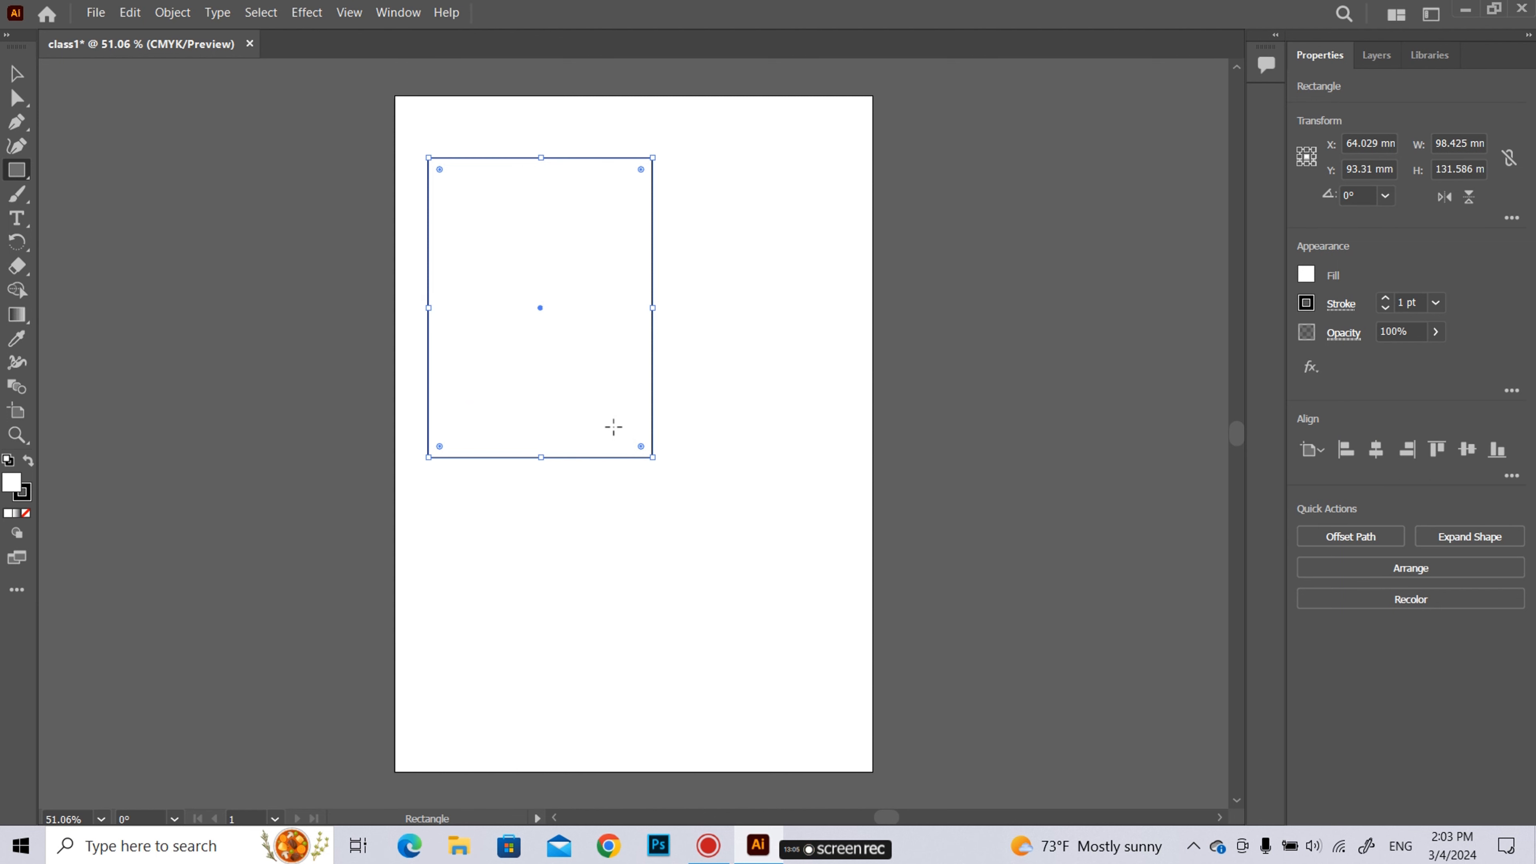
# Fill the rectangle with the red swatch and move it slightly up and to the right
pyautogui.click(1307, 277)
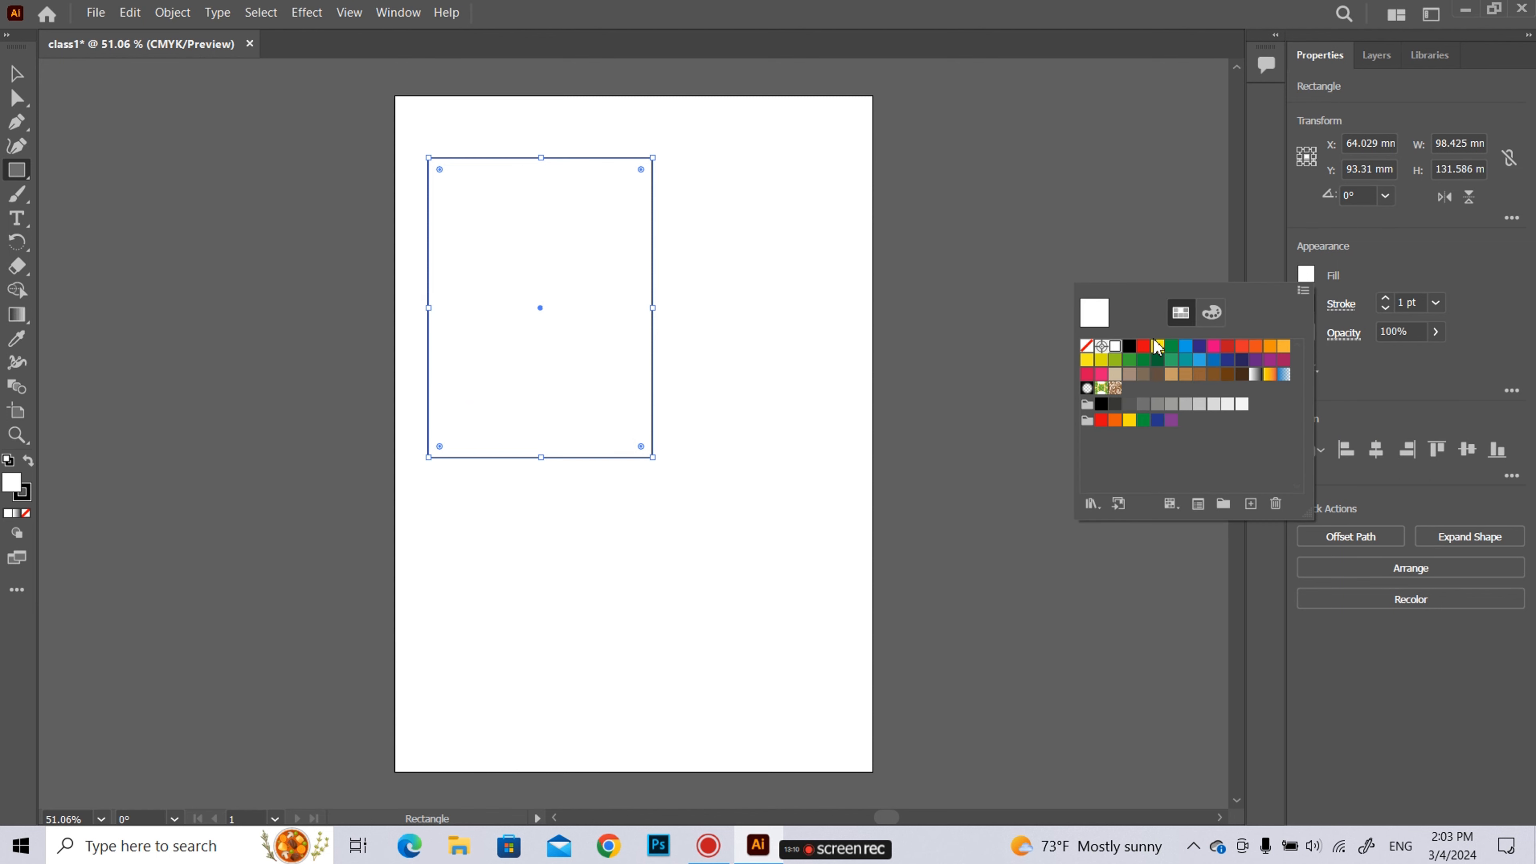
pyautogui.click(1143, 354)
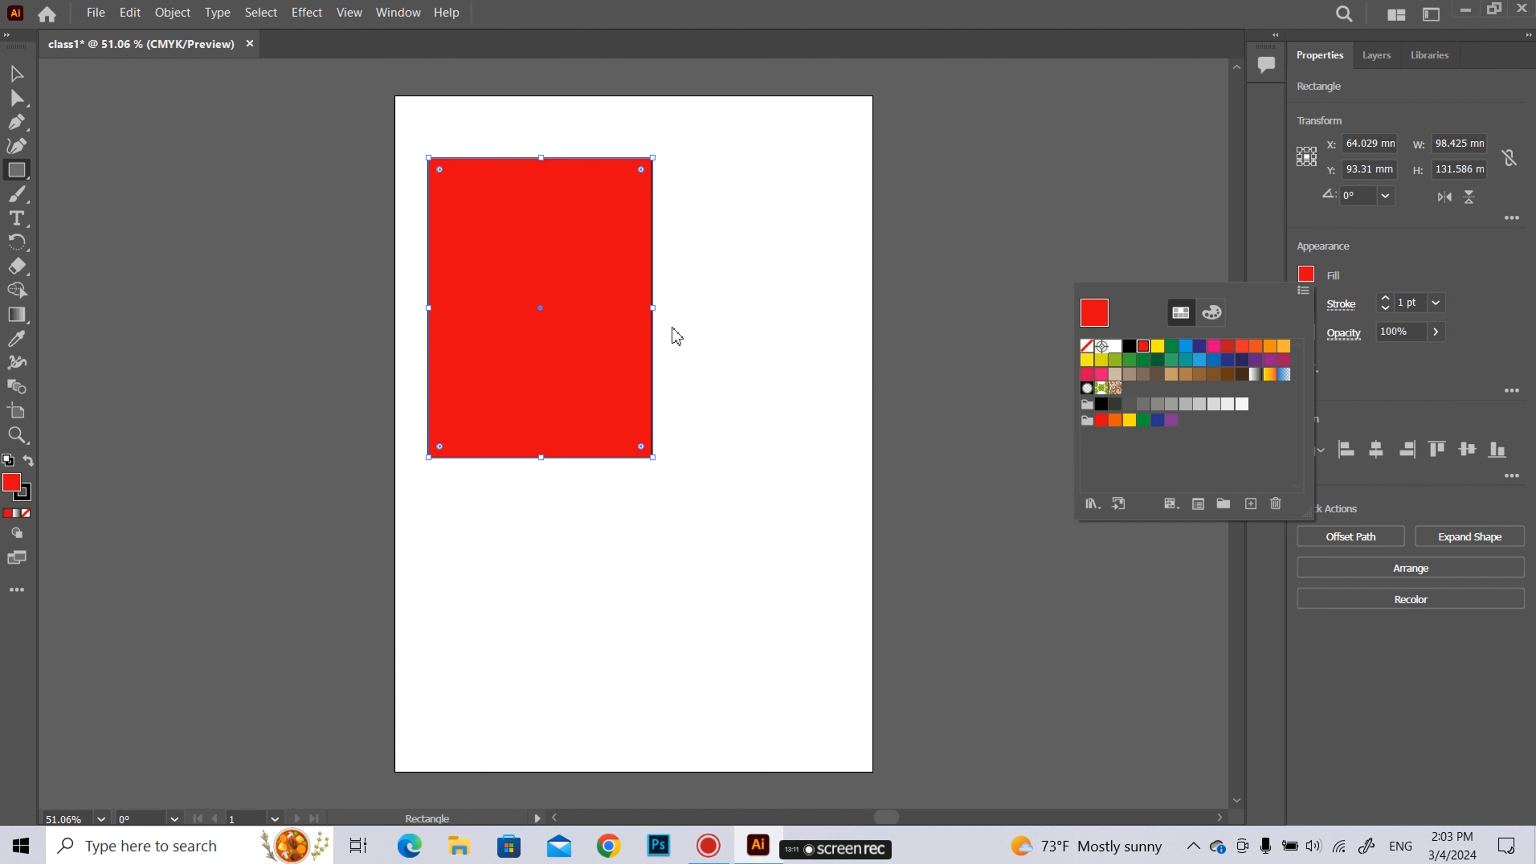
pyautogui.press('Escape')
pyautogui.press('v')
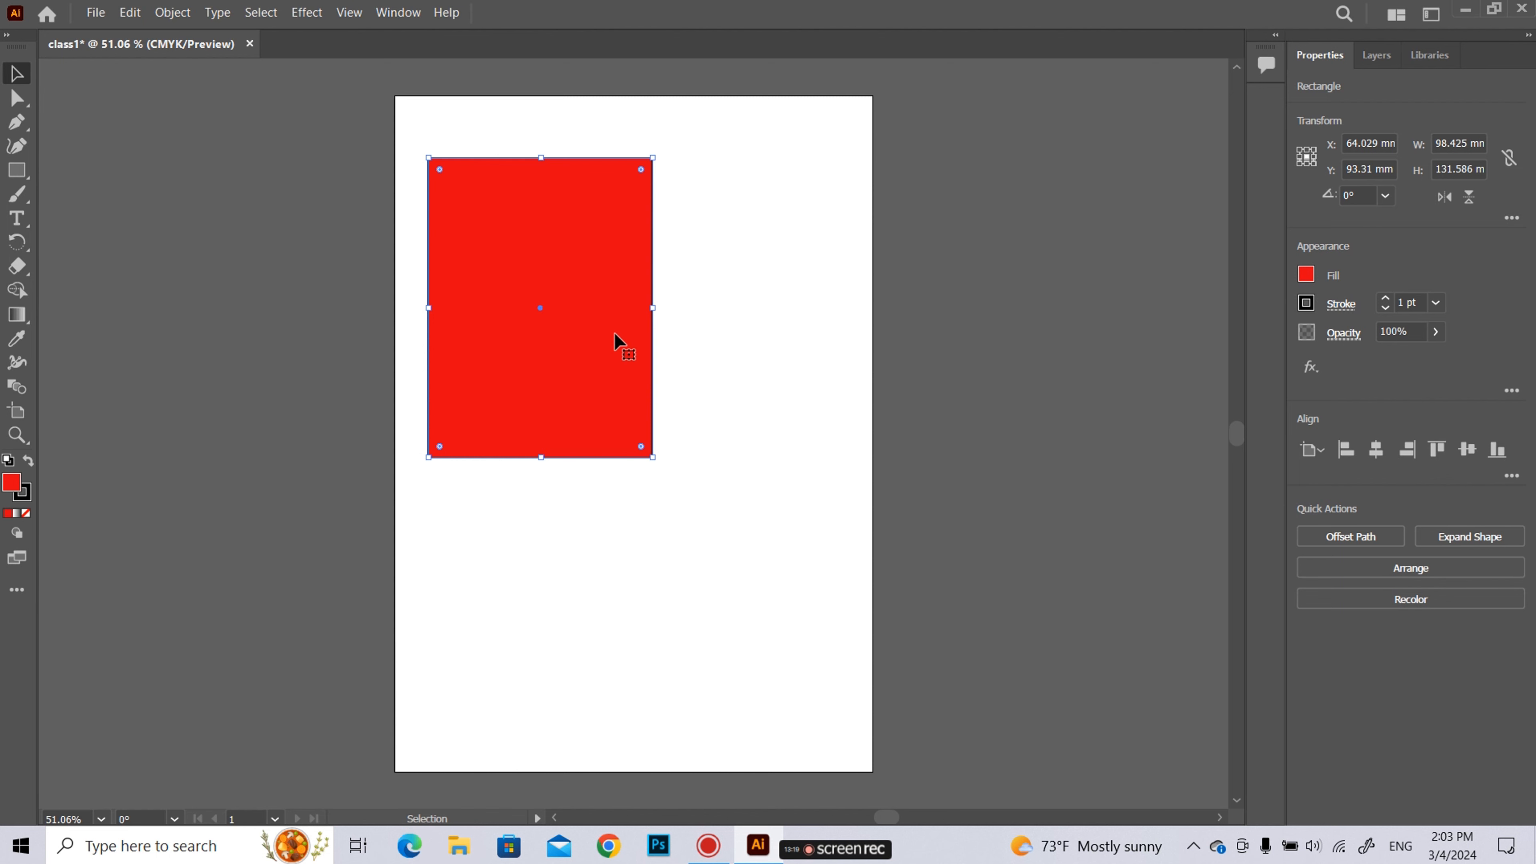
pyautogui.moveTo(616, 340); pyautogui.dragTo(621, 333)
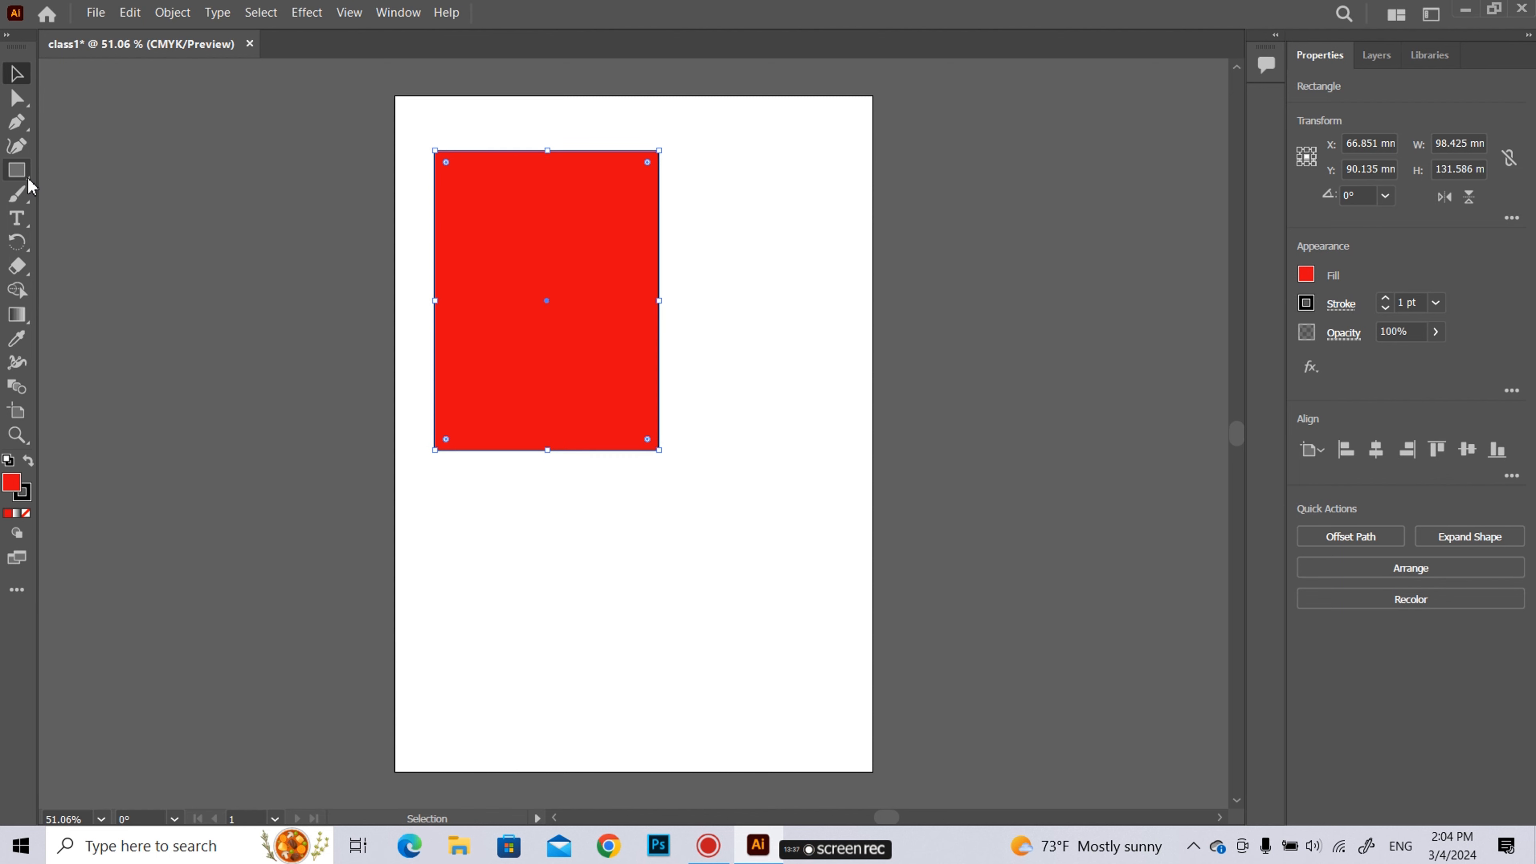
# Draw a square about 67 mm wide to the right of the large red rectangle with the Rectangle tool
pyautogui.click(28, 180)
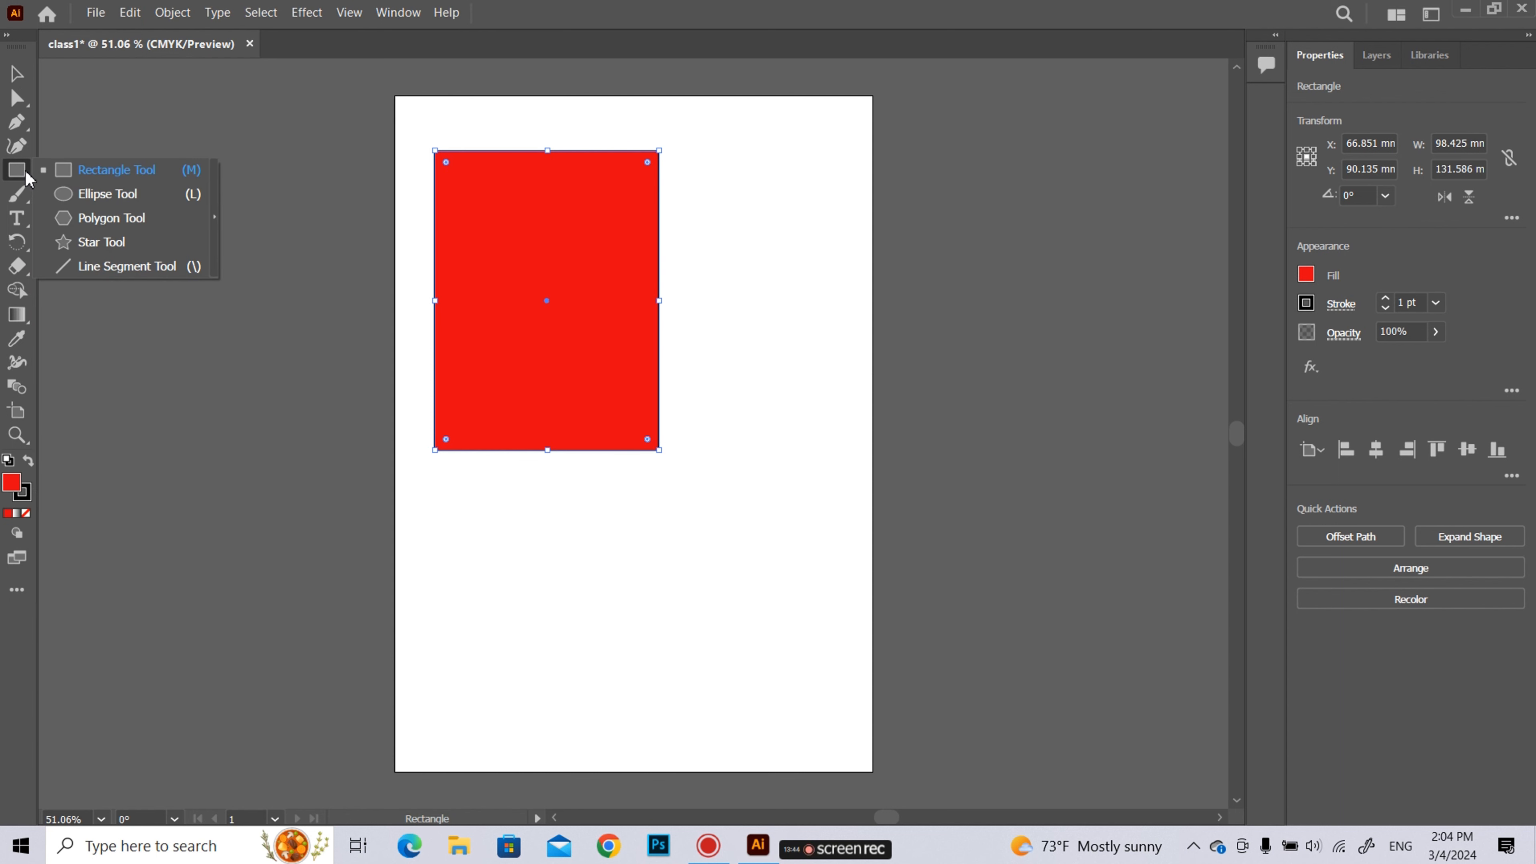
pyautogui.click(128, 177)
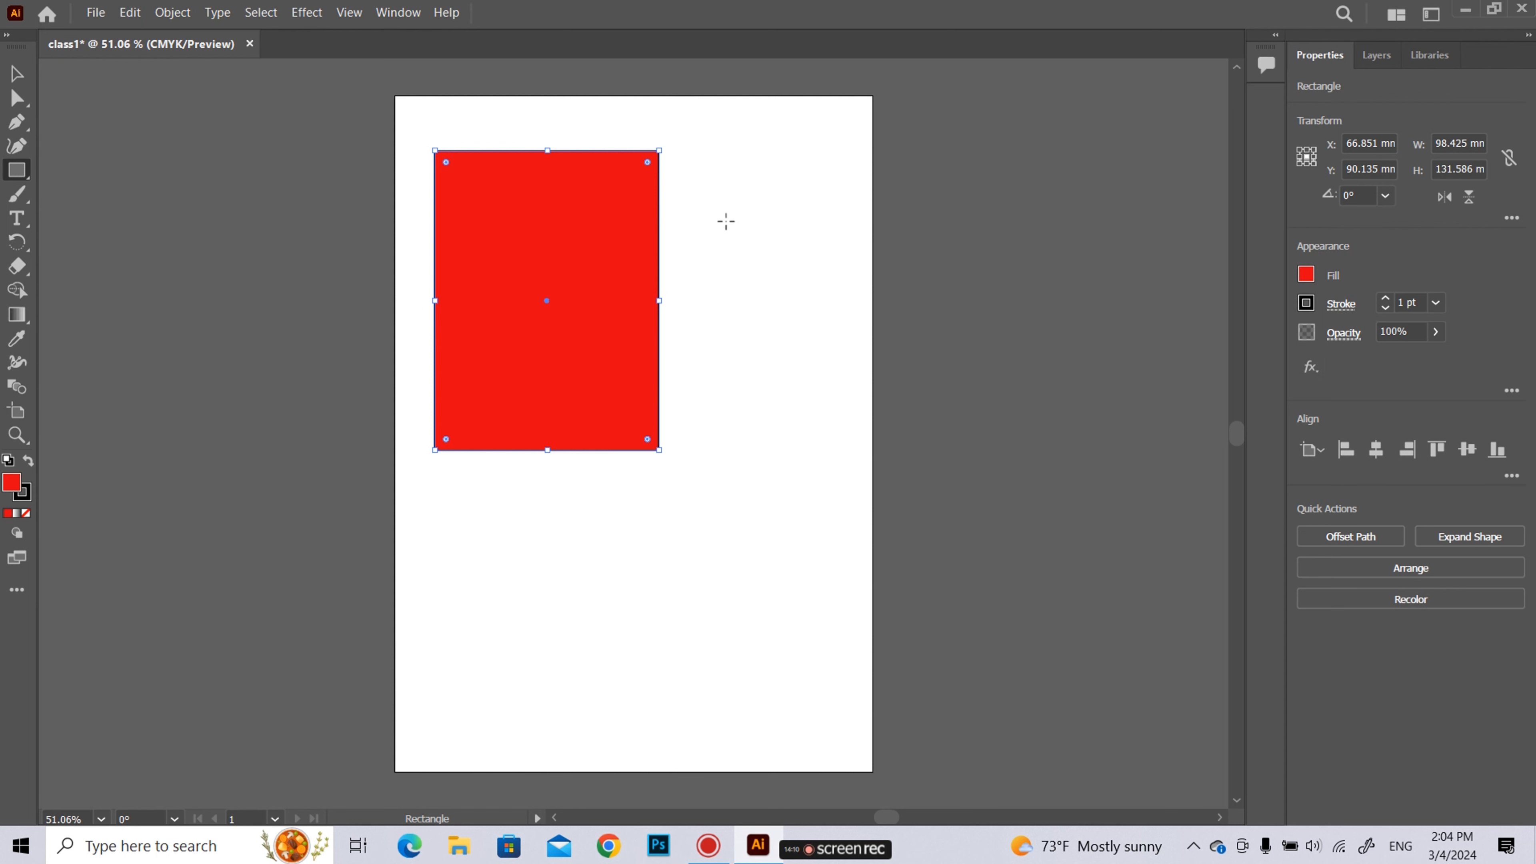
pyautogui.moveTo(711, 188); pyautogui.dragTo(799, 294)
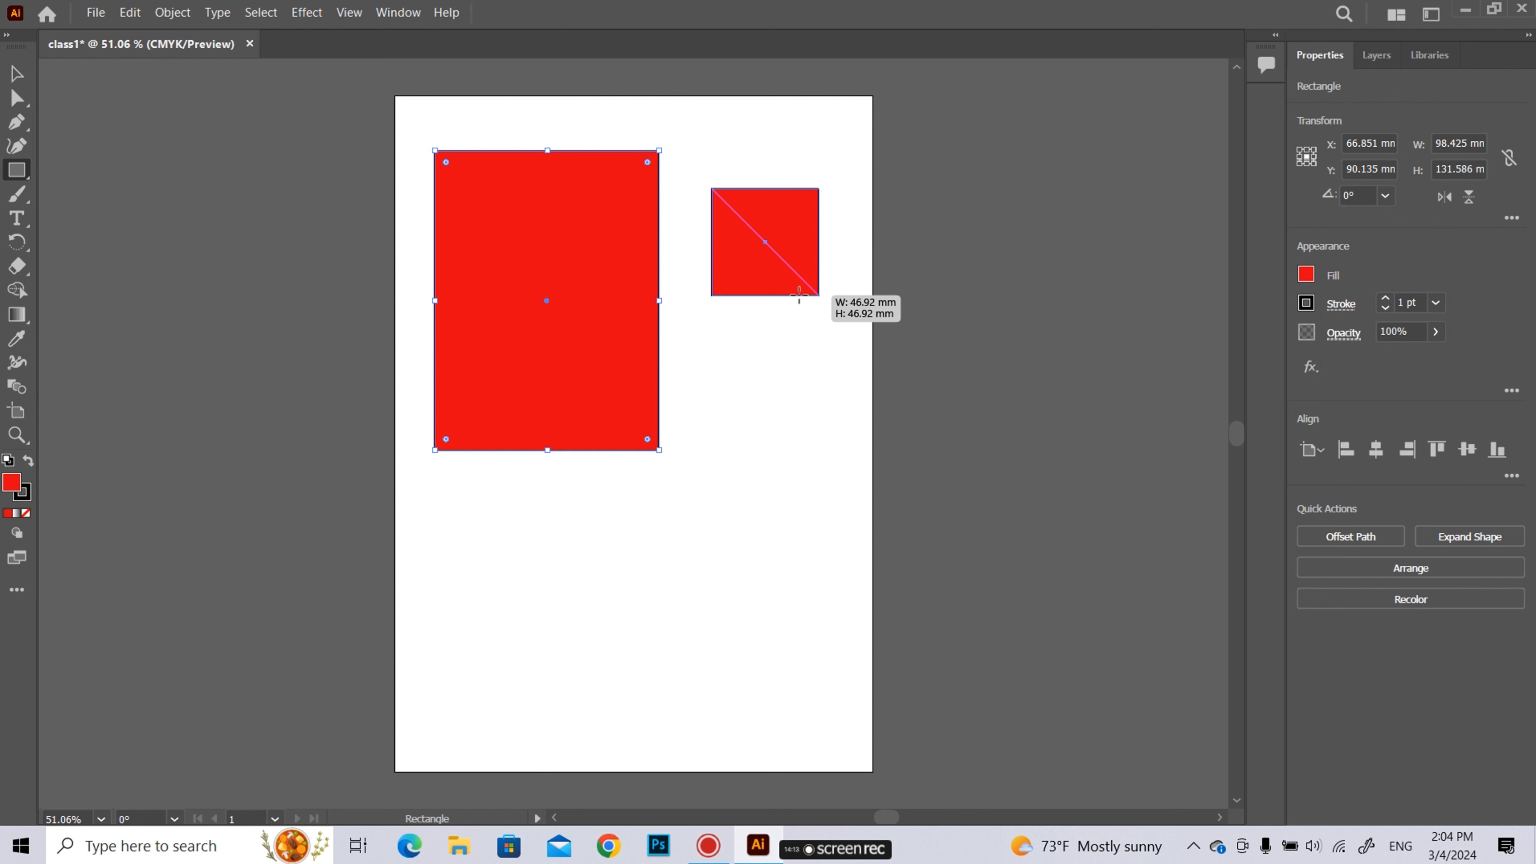
pyautogui.moveTo(798, 294); pyautogui.dragTo(852, 342)
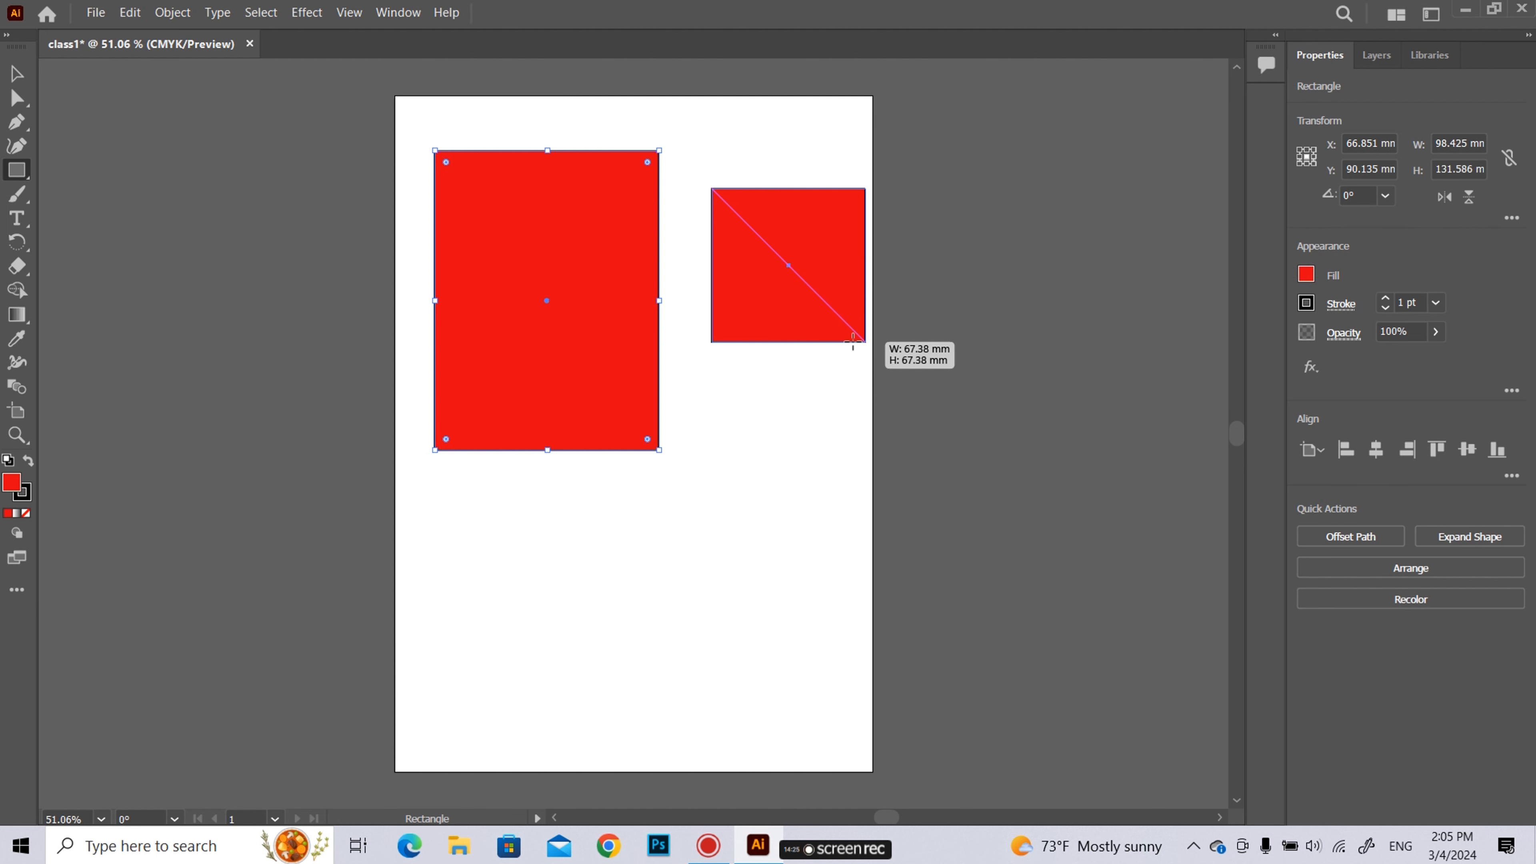
pyautogui.moveTo(852, 342); pyautogui.dragTo(852, 342)
pyautogui.press('v')
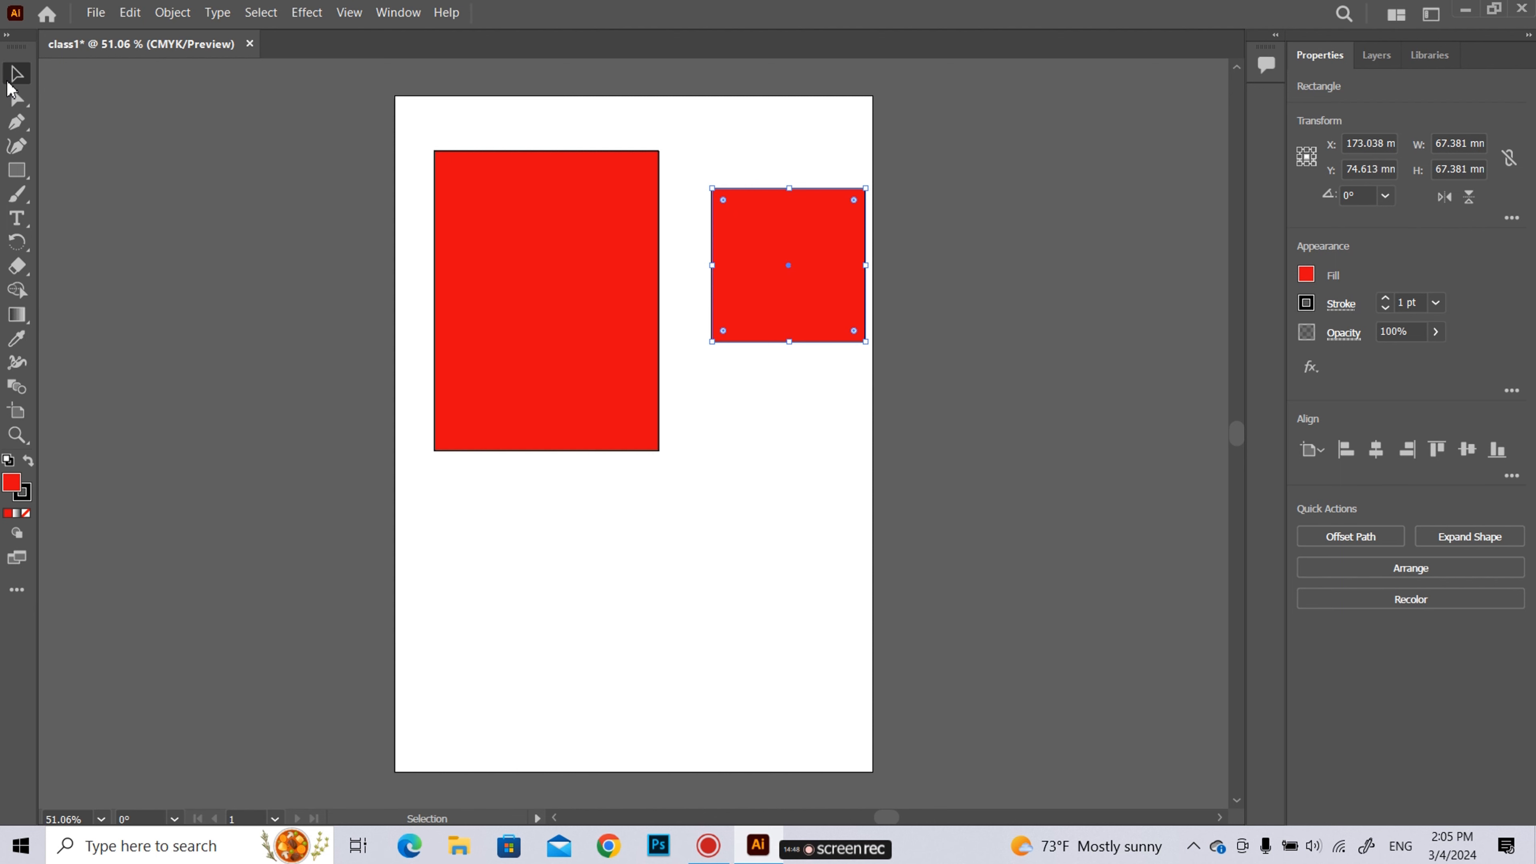
# Move the large rectangle down and to the left, and lower its top edge to a height of about 102 mm
pyautogui.click(540, 248)
pyautogui.moveTo(538, 207); pyautogui.dragTo(527, 289)
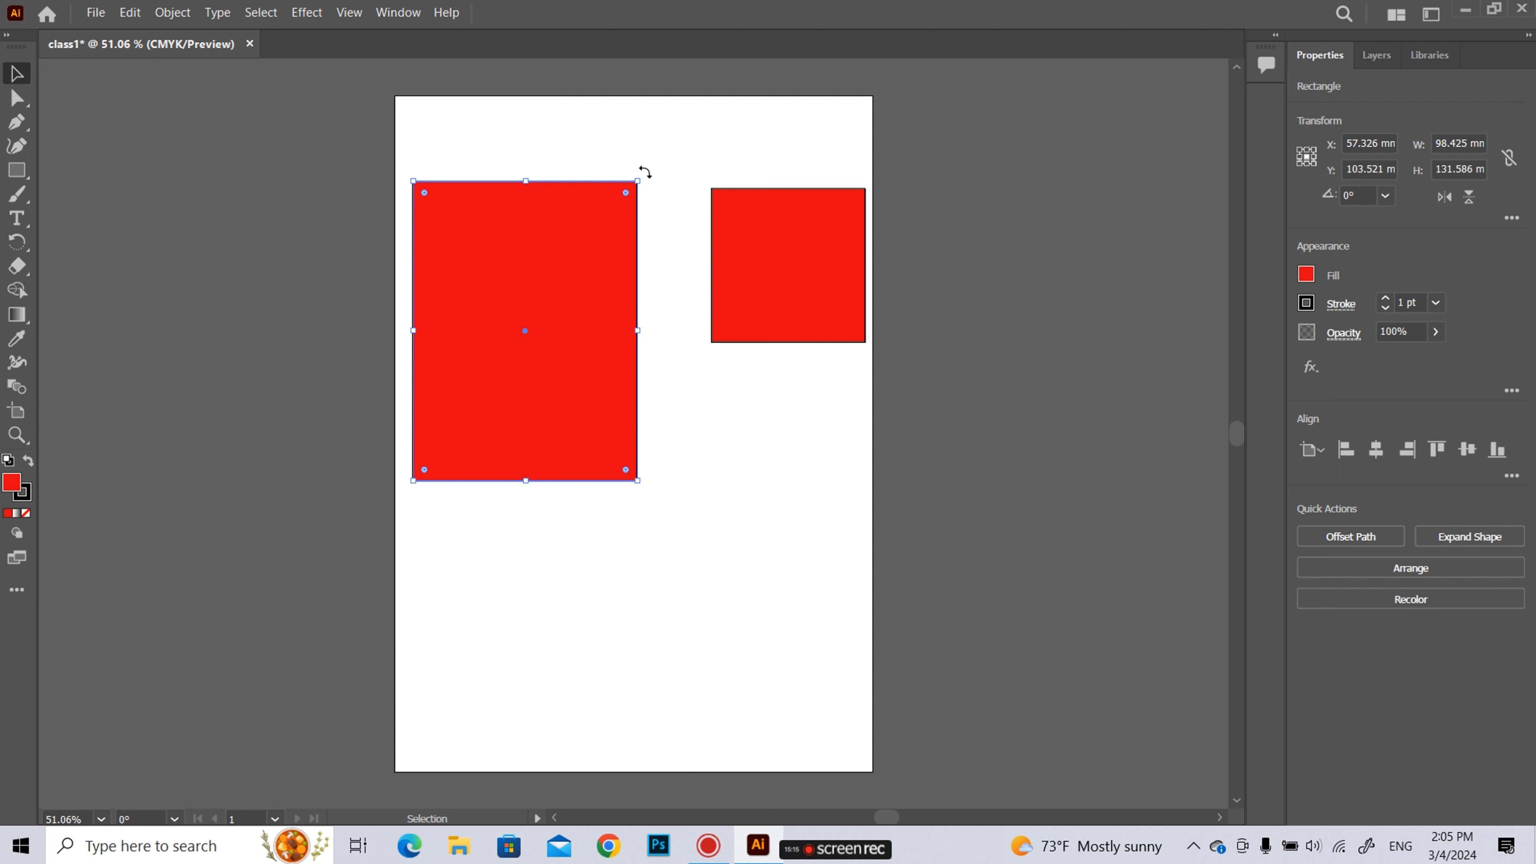
pyautogui.moveTo(645, 172); pyautogui.dragTo(609, 216)
pyautogui.moveTo(527, 181); pyautogui.dragTo(526, 189)
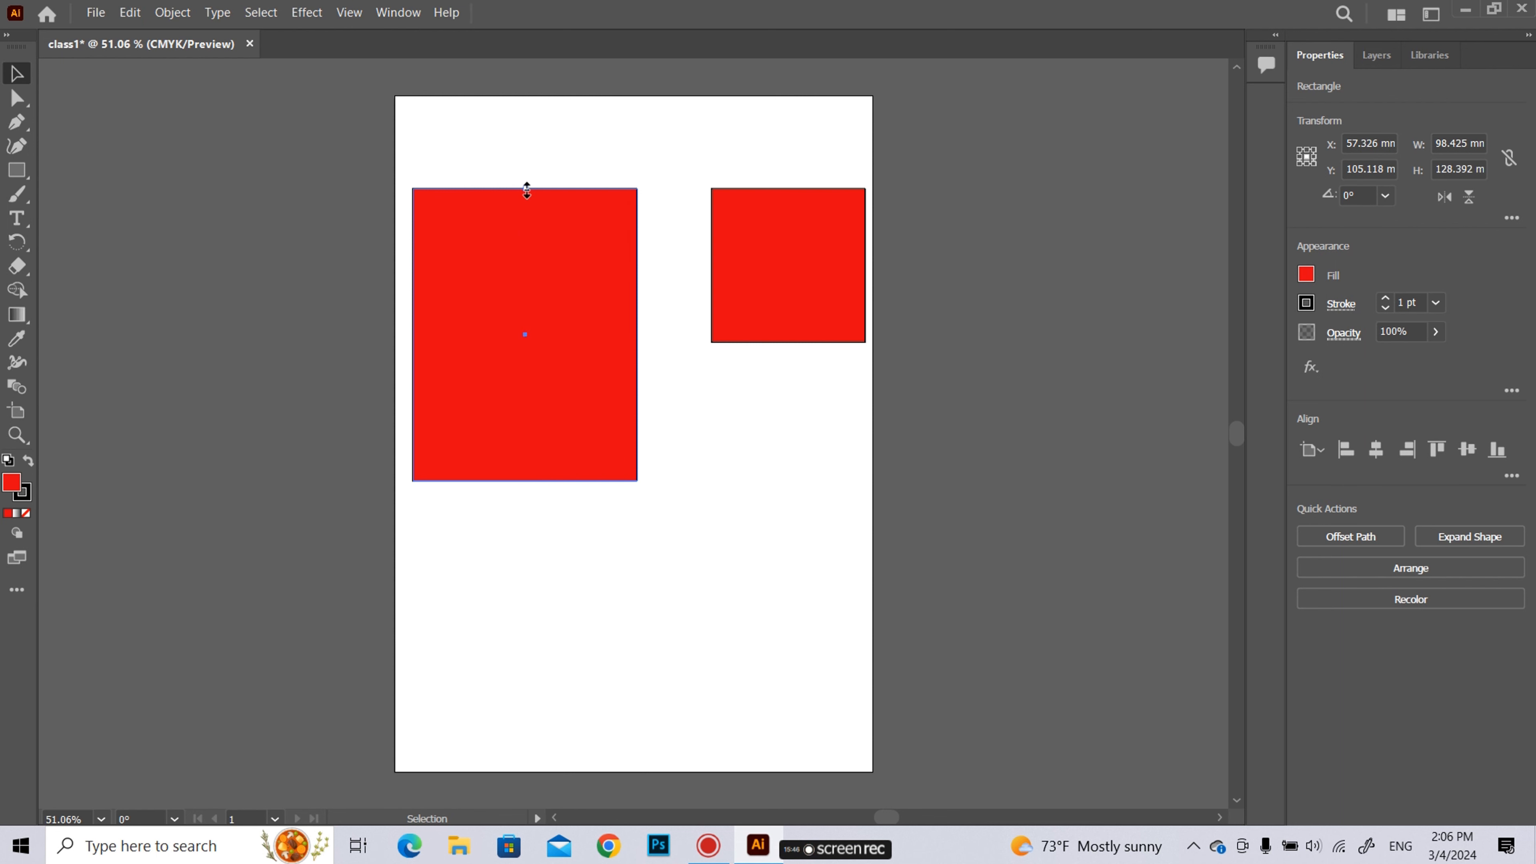
pyautogui.moveTo(527, 189); pyautogui.dragTo(527, 248)
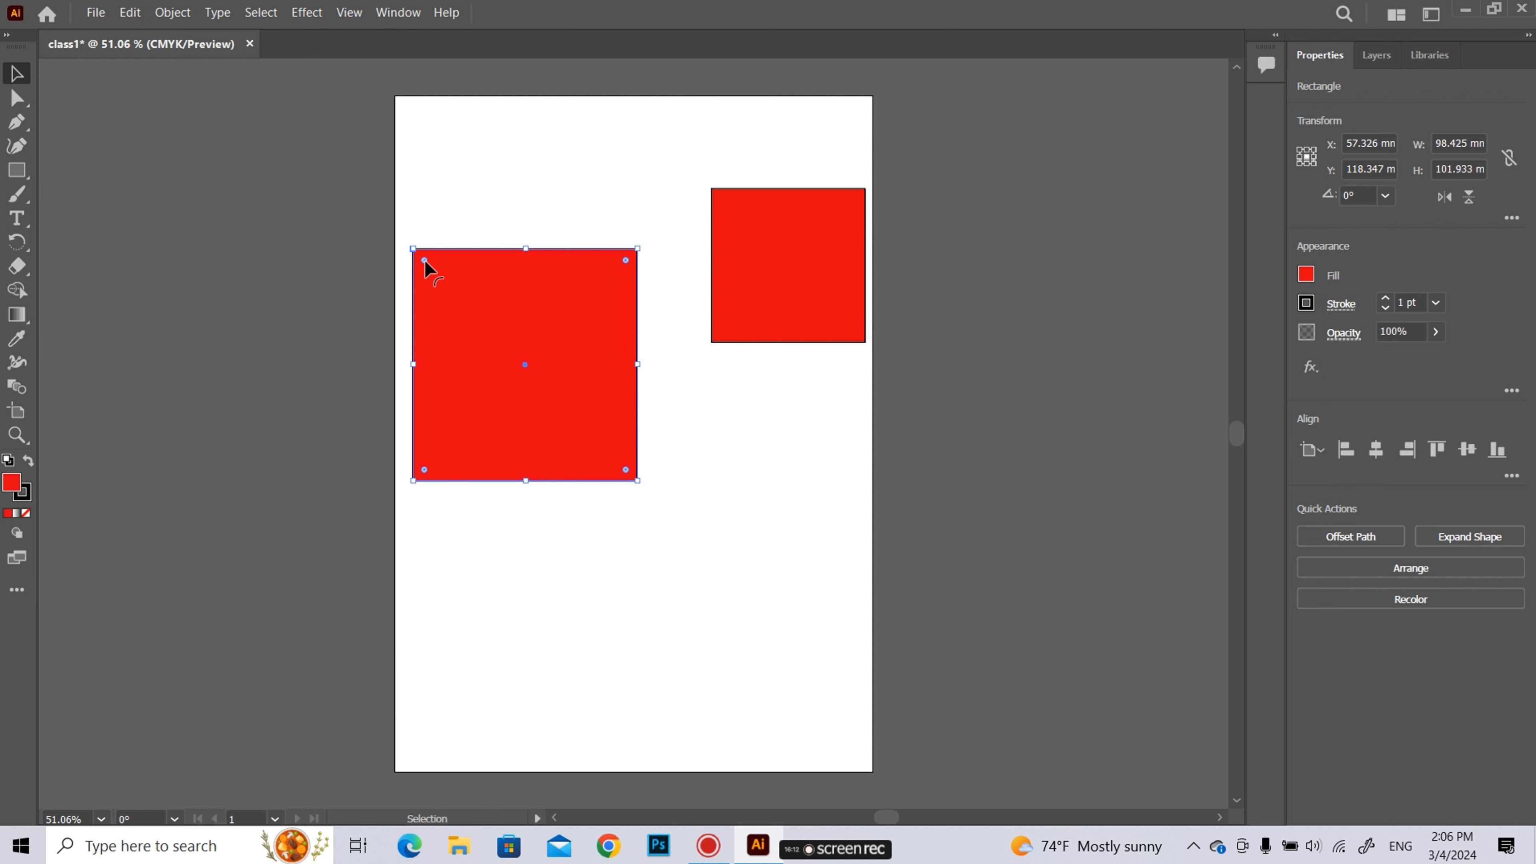
# Round all corners of the large rectangle strongly and move both red shapes up within the artboard
pyautogui.moveTo(424, 261); pyautogui.dragTo(484, 316)
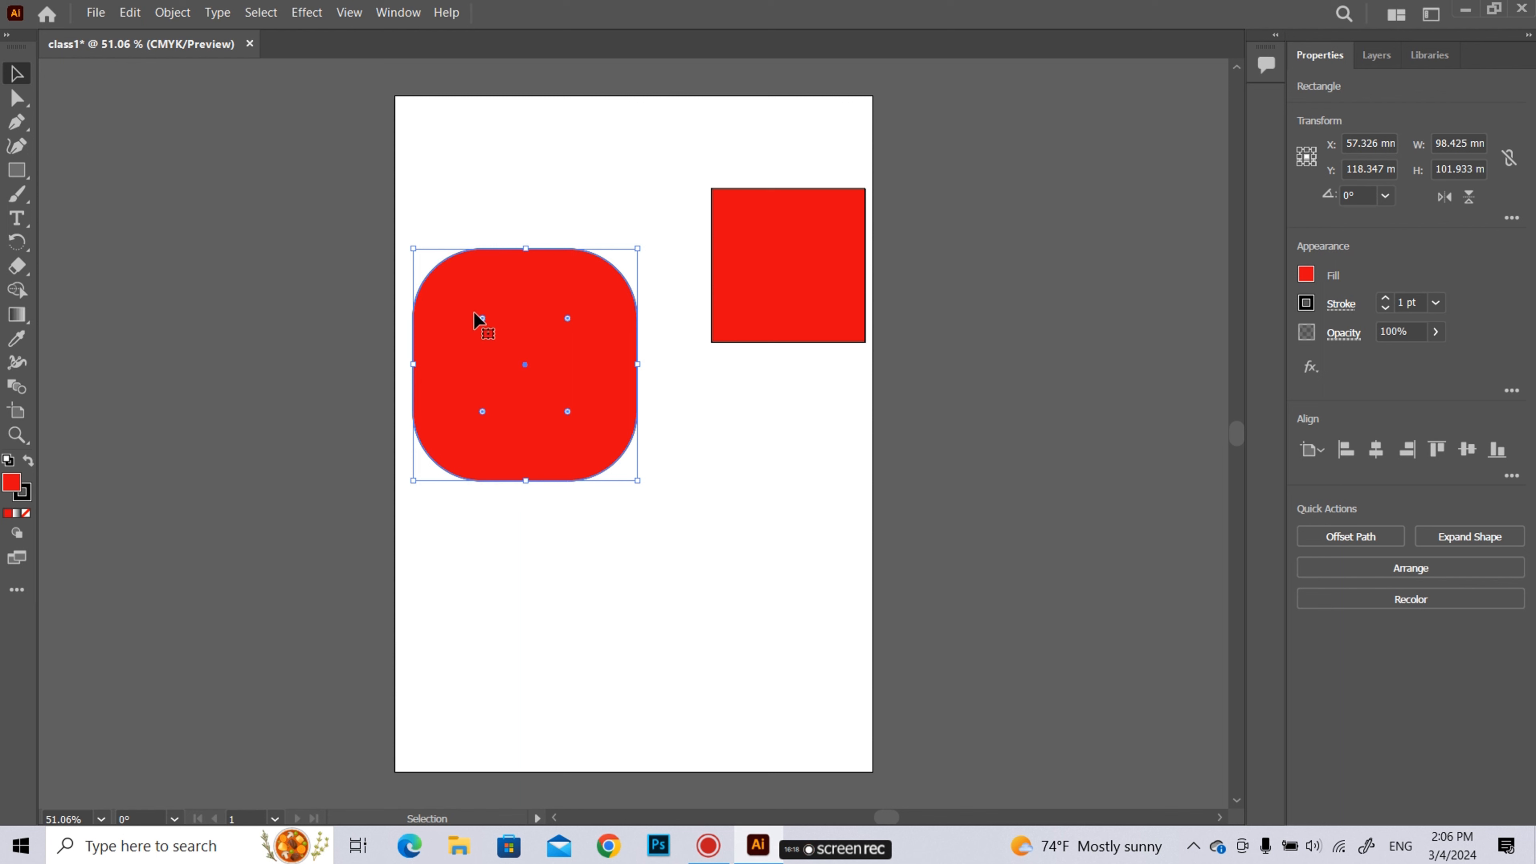
pyautogui.moveTo(474, 312); pyautogui.dragTo(809, 442)
pyautogui.moveTo(756, 264)
pyautogui.mouseDown()
pyautogui.moveTo(715, 433)
pyautogui.moveTo(741, 429)
pyautogui.moveTo(737, 250)
pyautogui.mouseUp()
# Delete the rounded rectangle and the square from the artboard
pyautogui.click(786, 458)
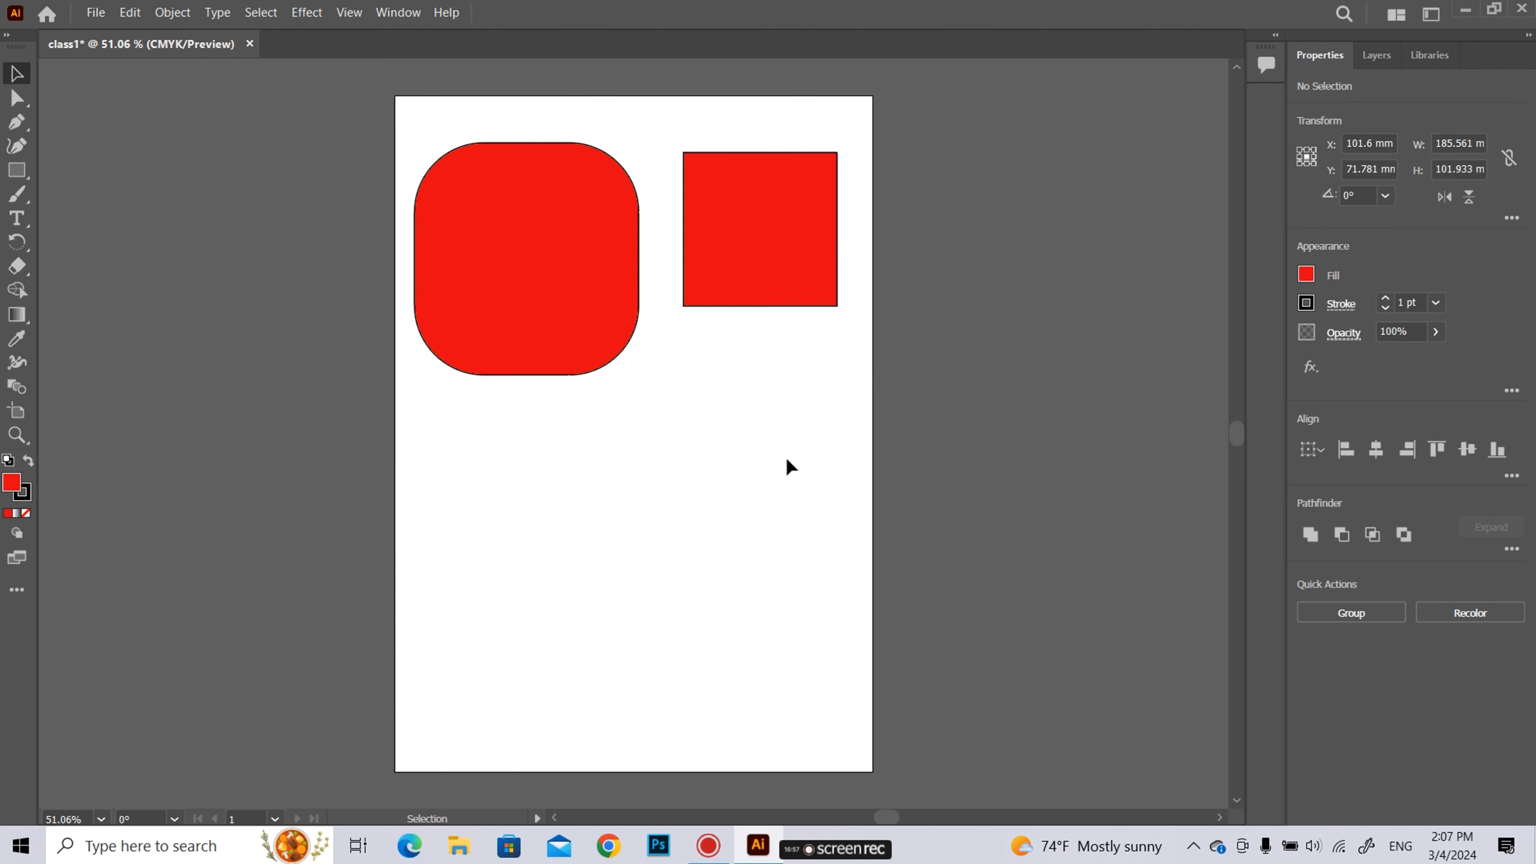
pyautogui.moveTo(786, 457); pyautogui.dragTo(506, 219)
pyautogui.press('Delete')
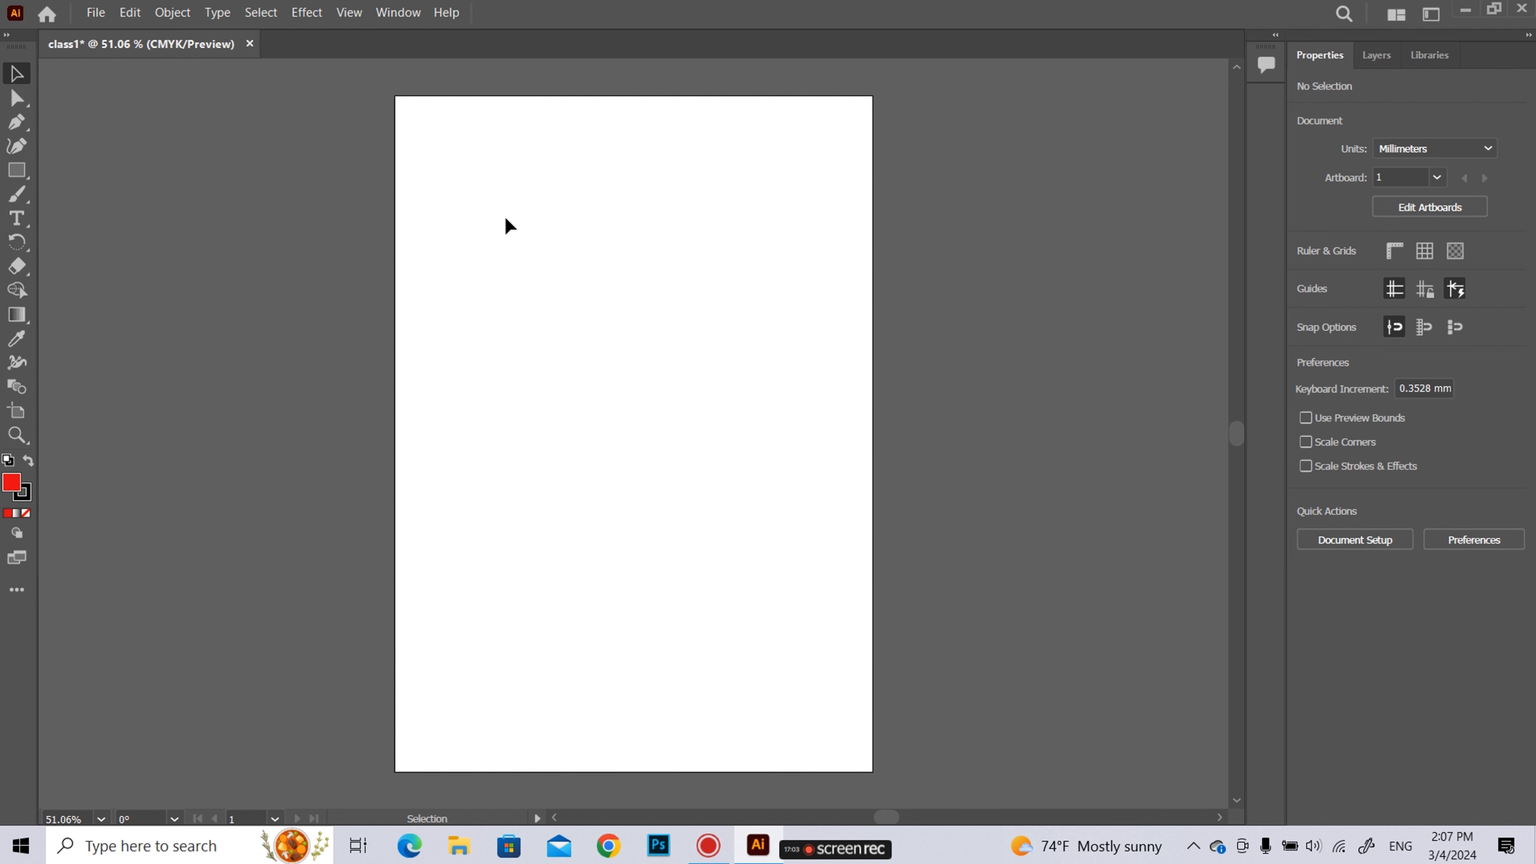
# Draw a small red square about 29 mm wide near the artboard's upper-left corner and deselect it
pyautogui.press('m')
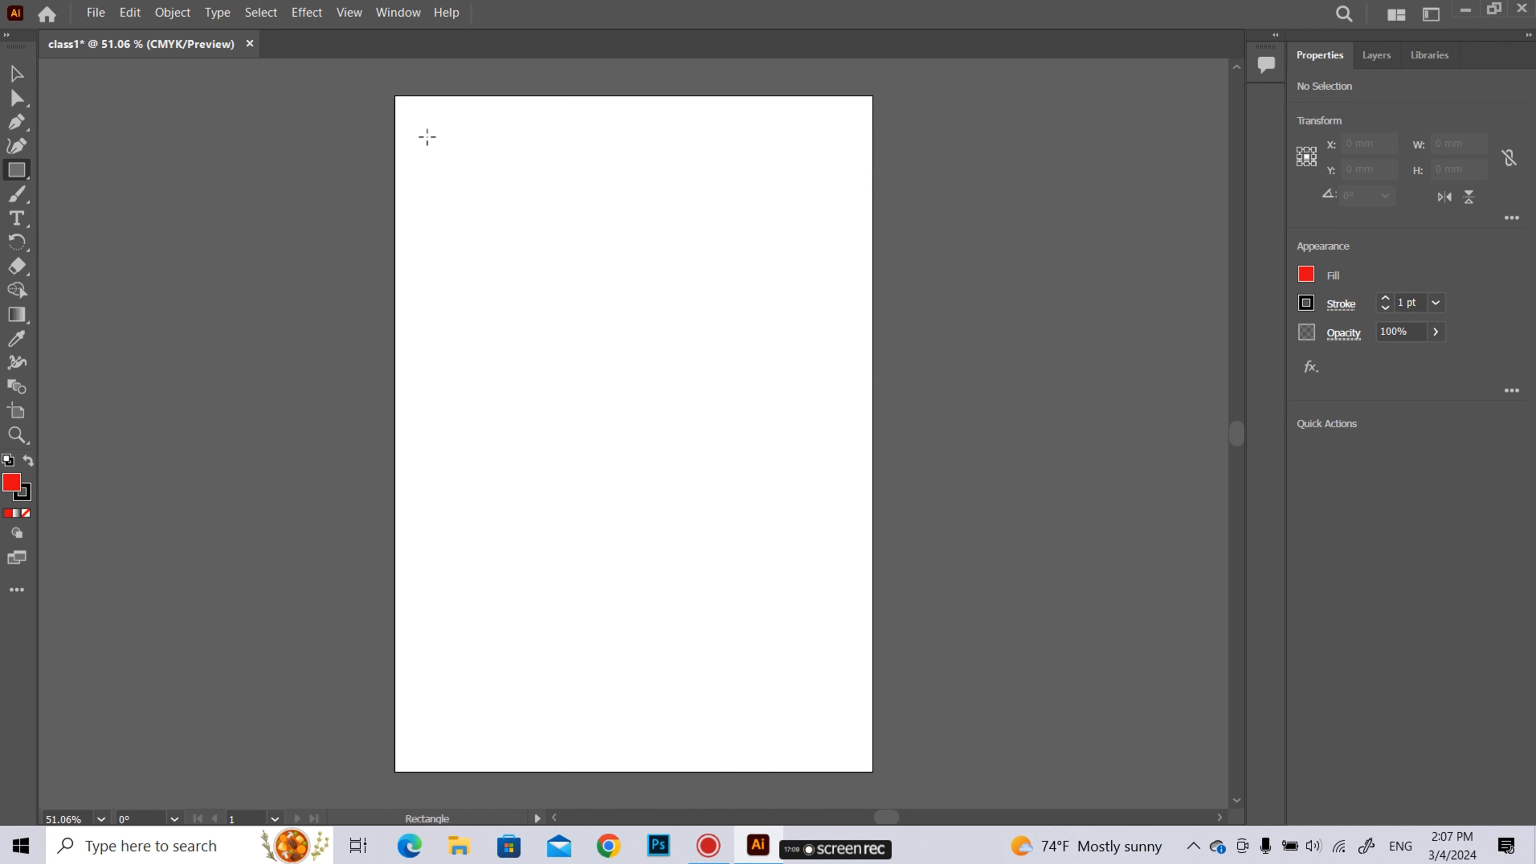
pyautogui.moveTo(426, 137)
pyautogui.mouseDown()
pyautogui.moveTo(508, 271)
pyautogui.moveTo(493, 202)
pyautogui.mouseUp()
pyautogui.press('shift')
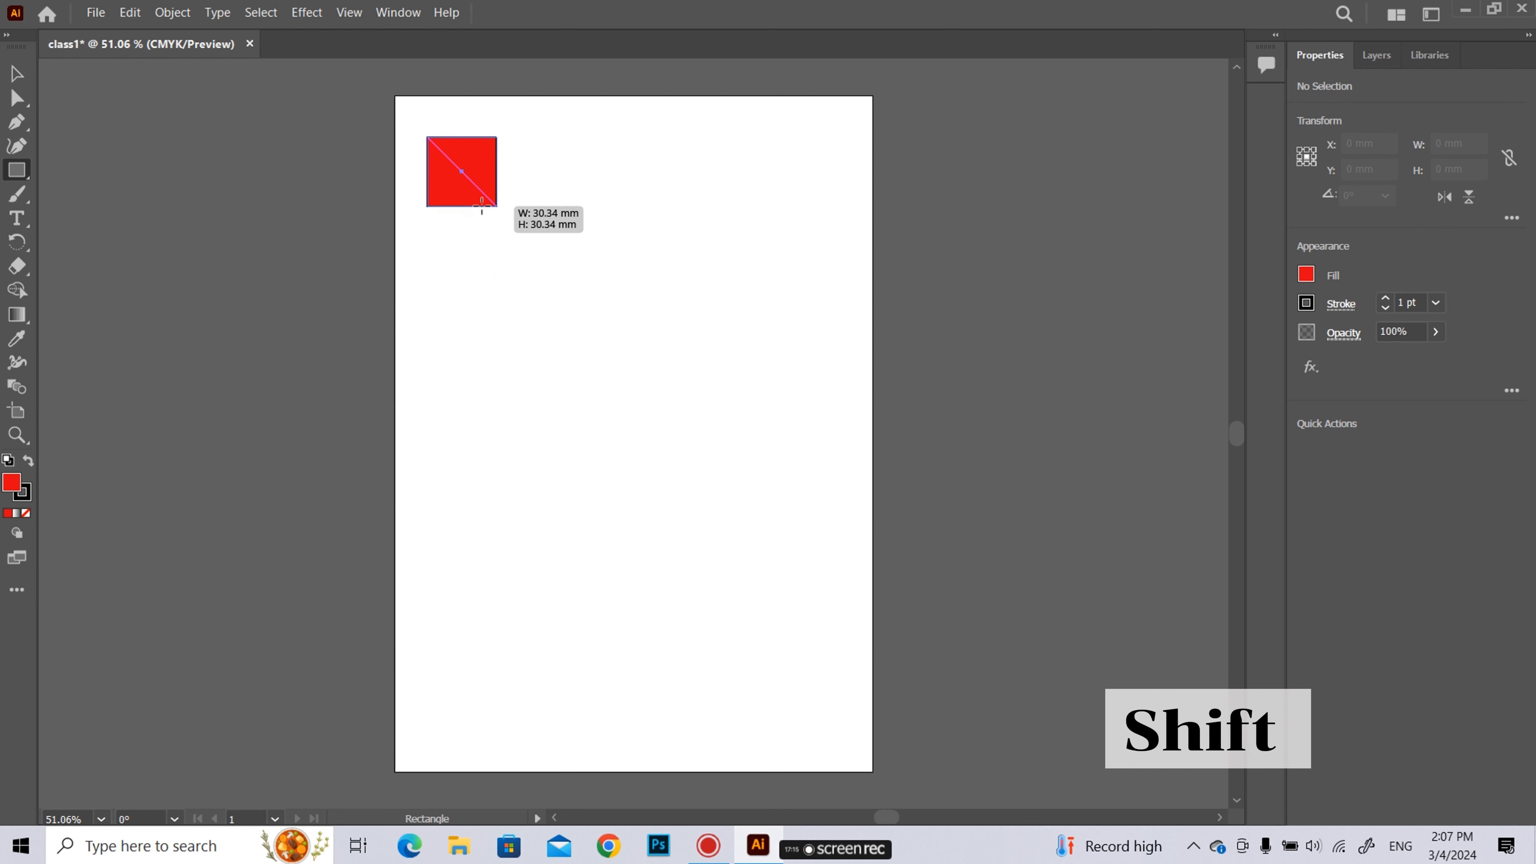
pyautogui.press('v')
pyautogui.click(519, 215)
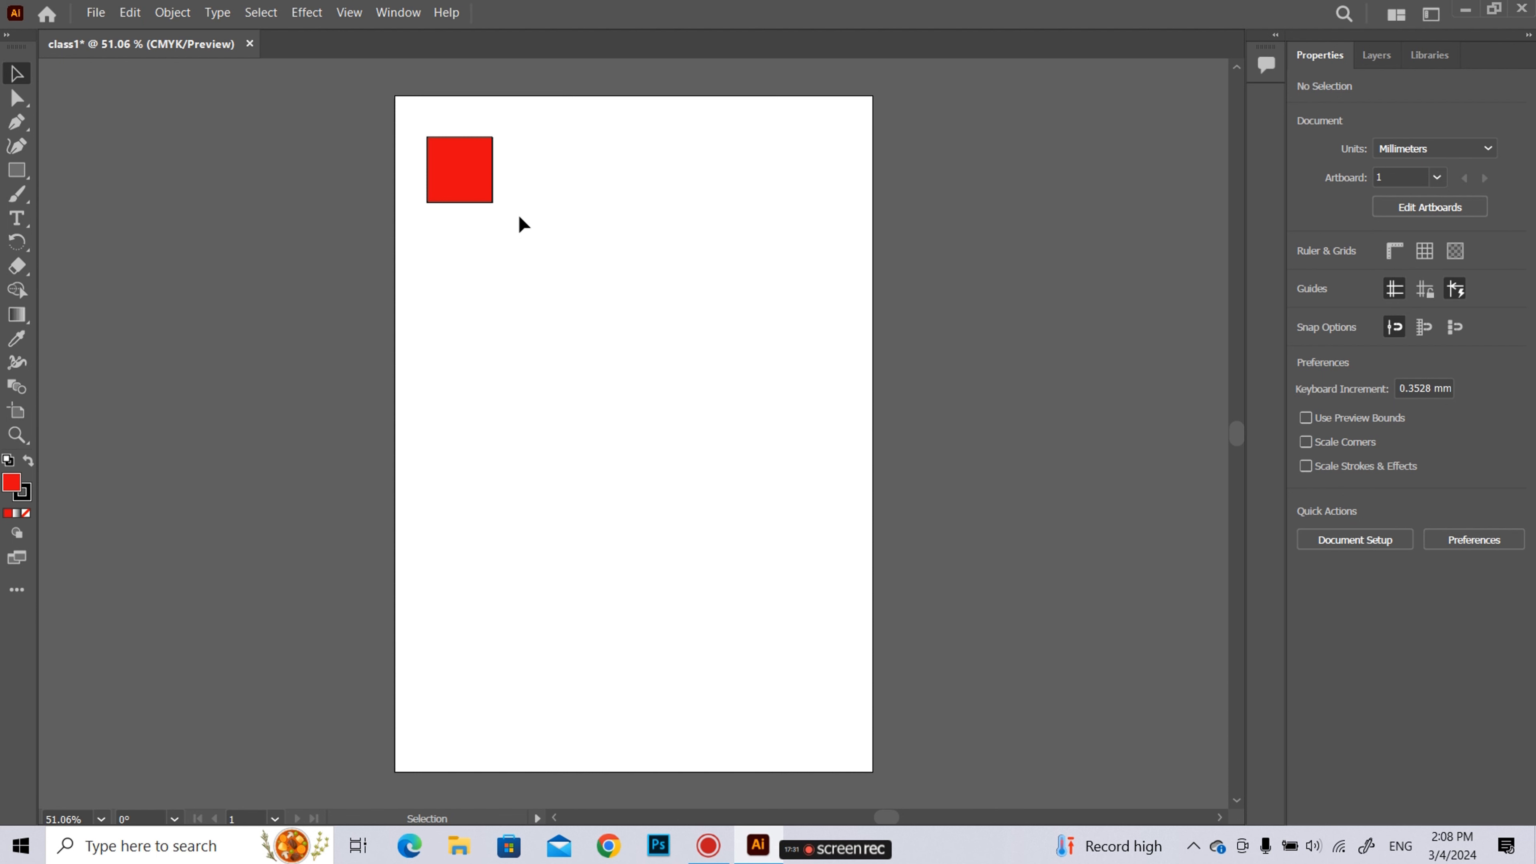
# Move the square about 34 mm straight down and repeat that transformation five times
pyautogui.moveTo(469, 170); pyautogui.dragTo(467, 246)
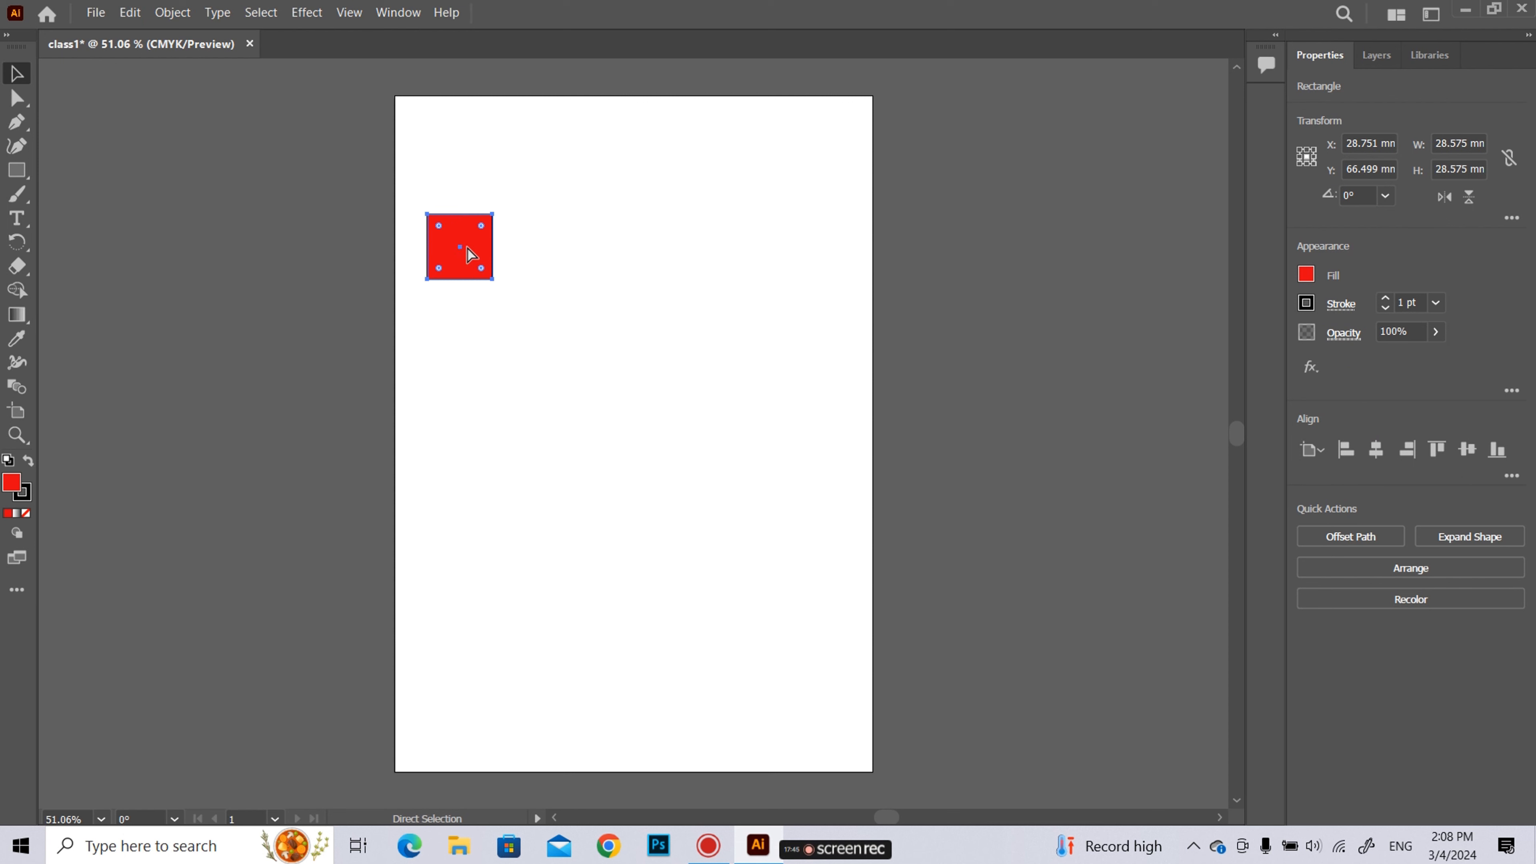
pyautogui.hotkey('ctrl', 'd')
pyautogui.hotkey('ctrl', 'd')
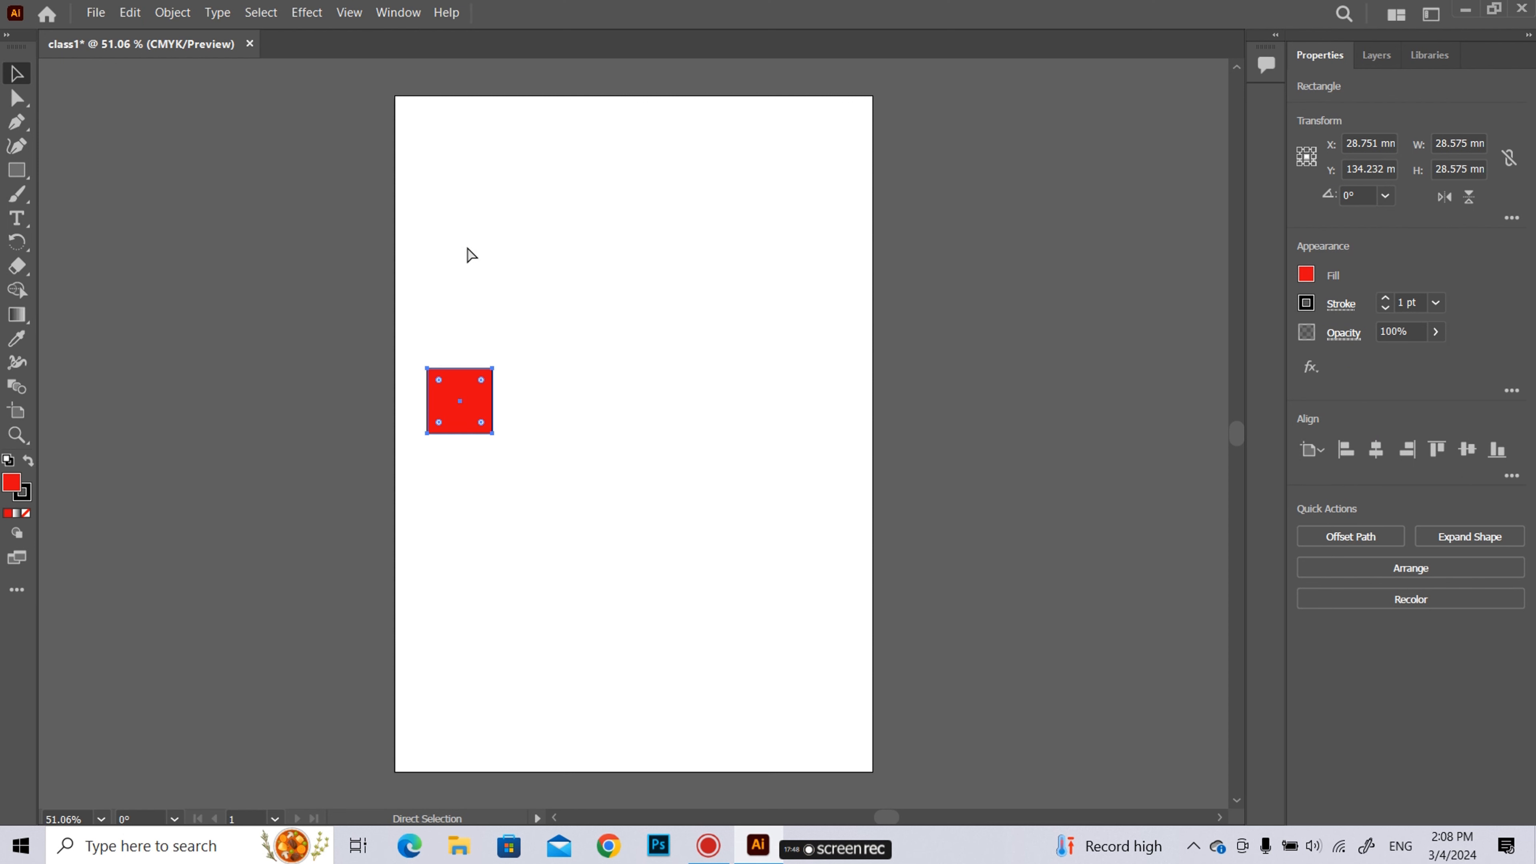
pyautogui.hotkey('ctrl', 'd')
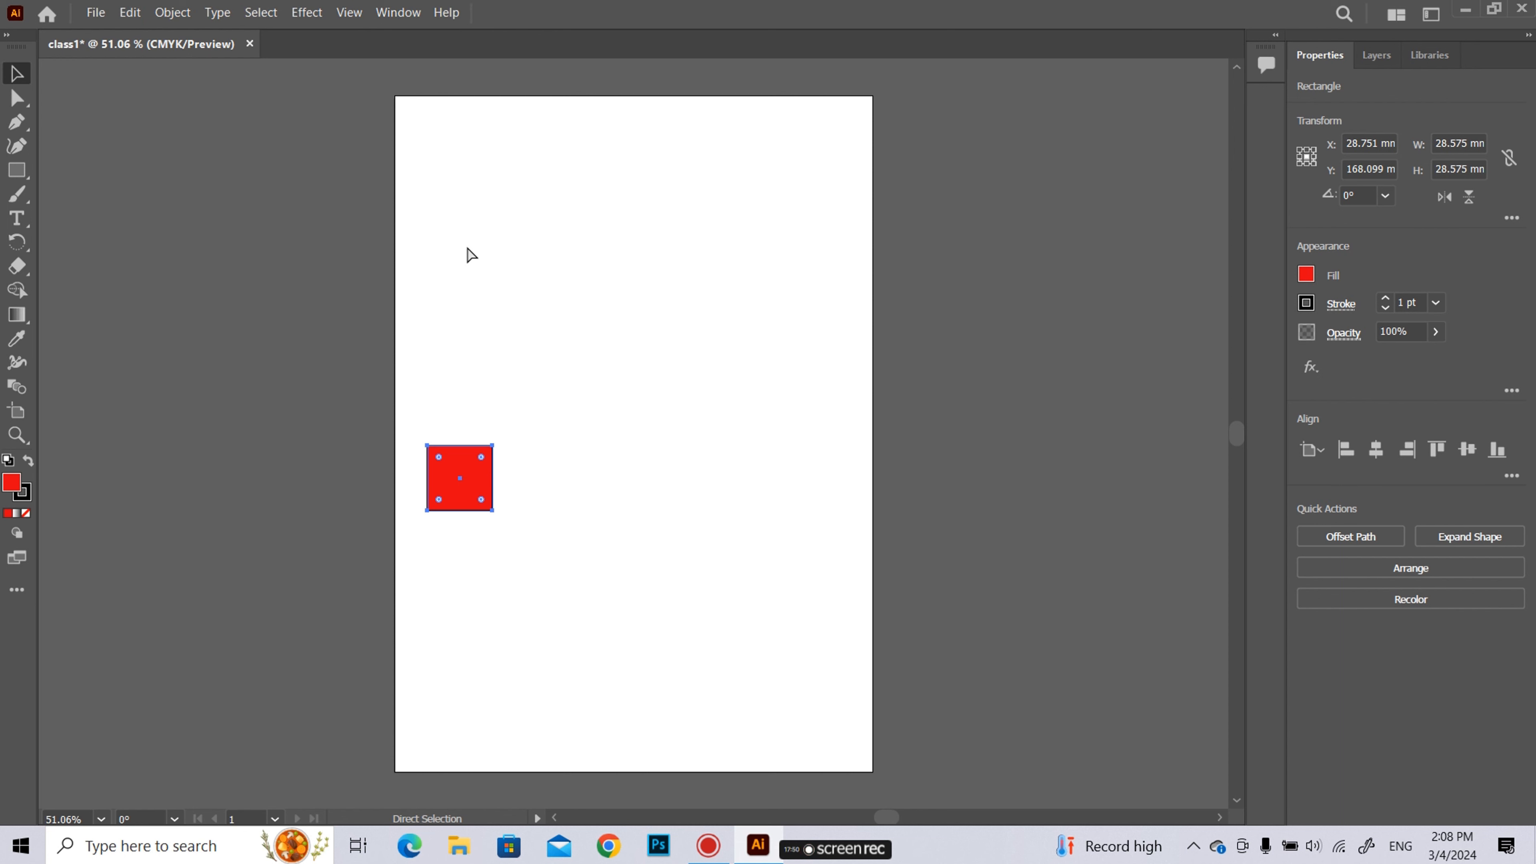
pyautogui.hotkey('ctrl', 'd')
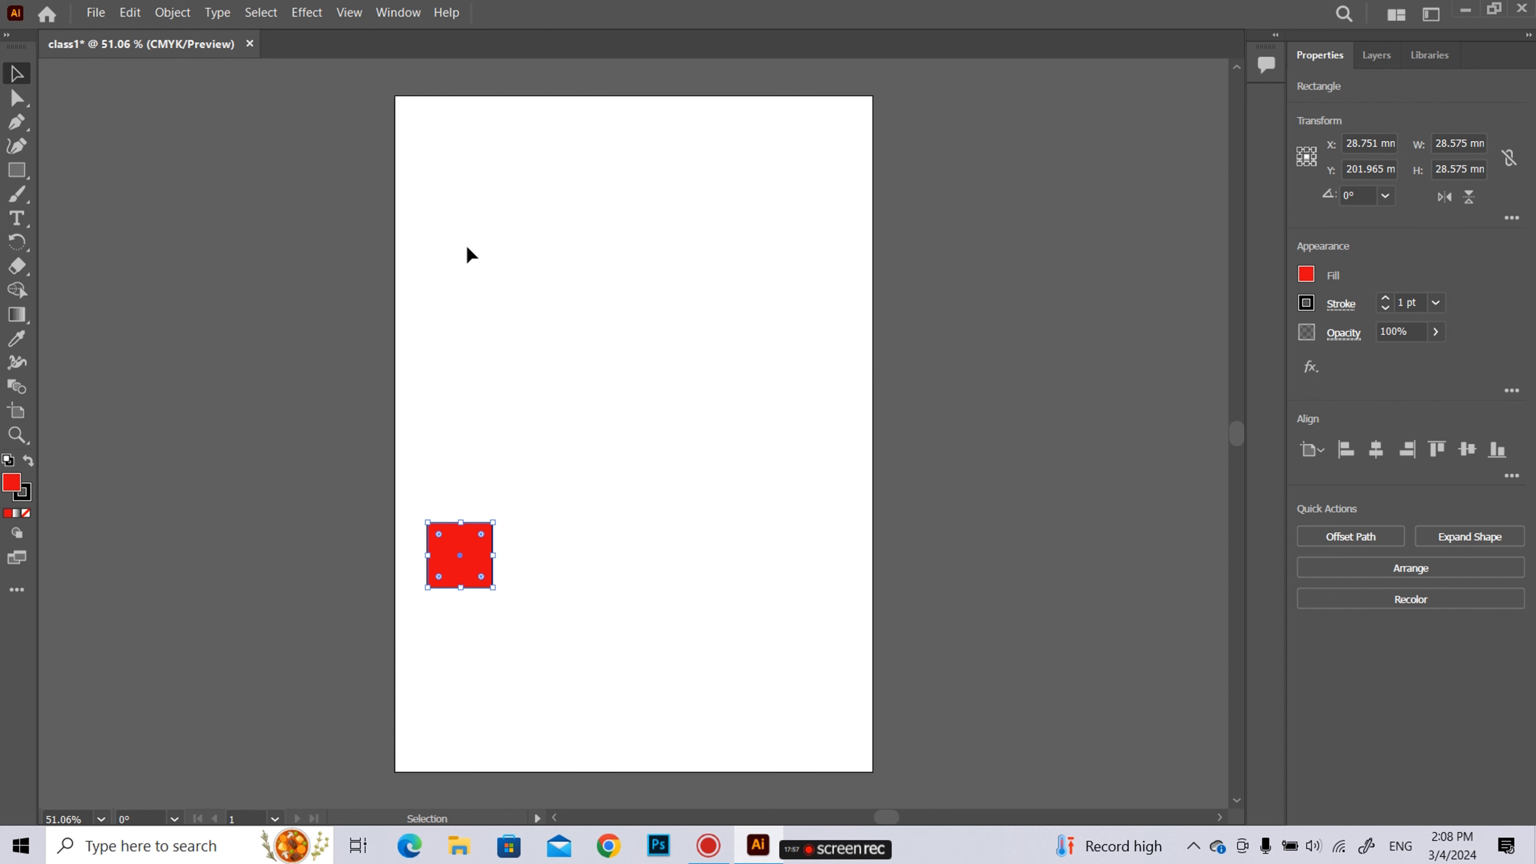
pyautogui.press('ctrl')
pyautogui.hotkey('ctrl', 'd')
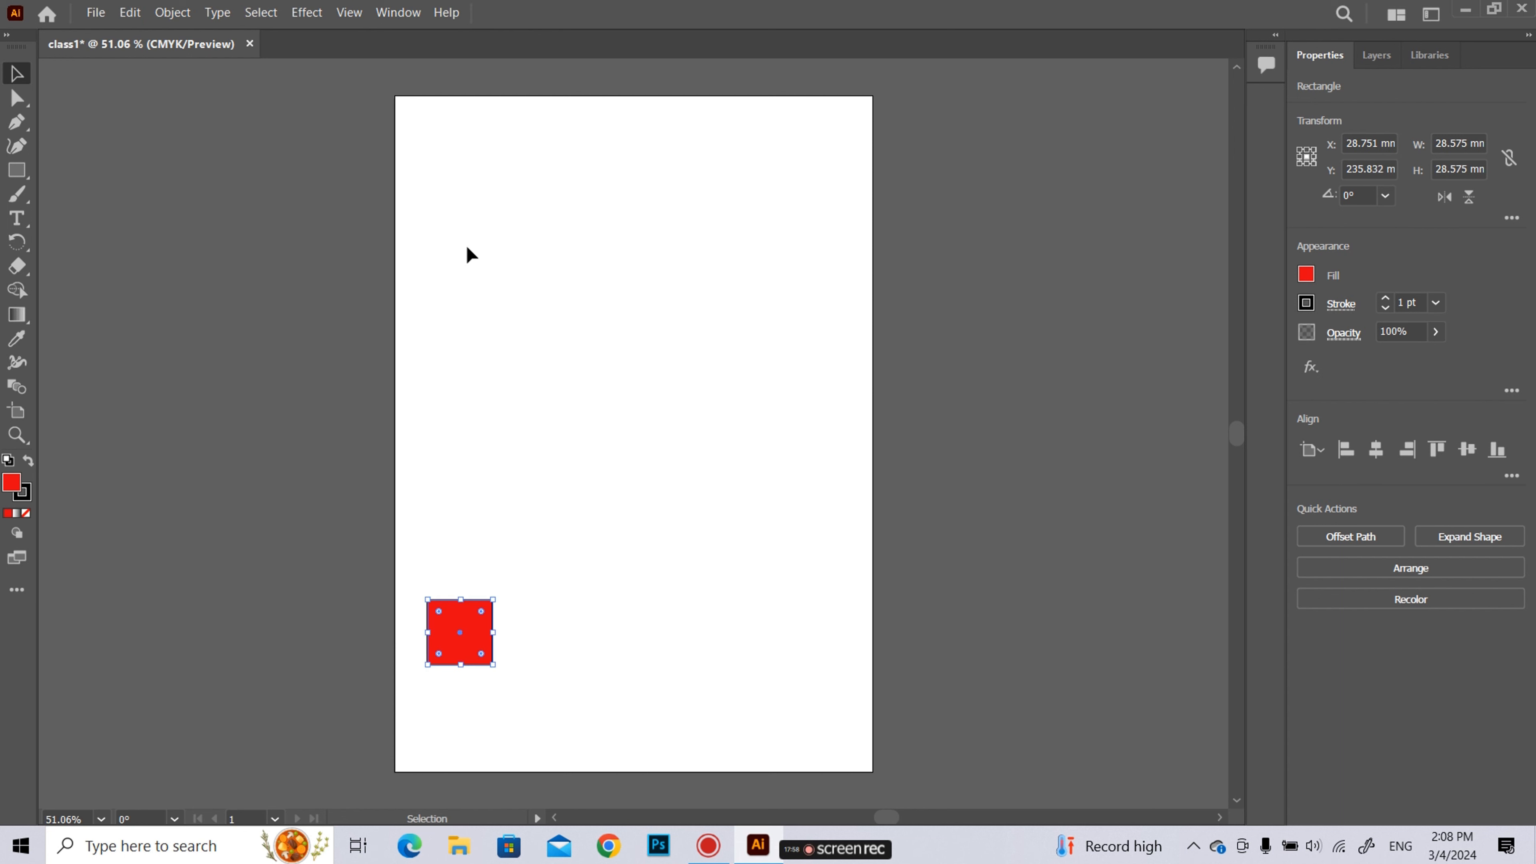
# Move the square to the artboard's upper-left corner, and place one copy directly below it and another to its right
pyautogui.moveTo(475, 633); pyautogui.dragTo(463, 149)
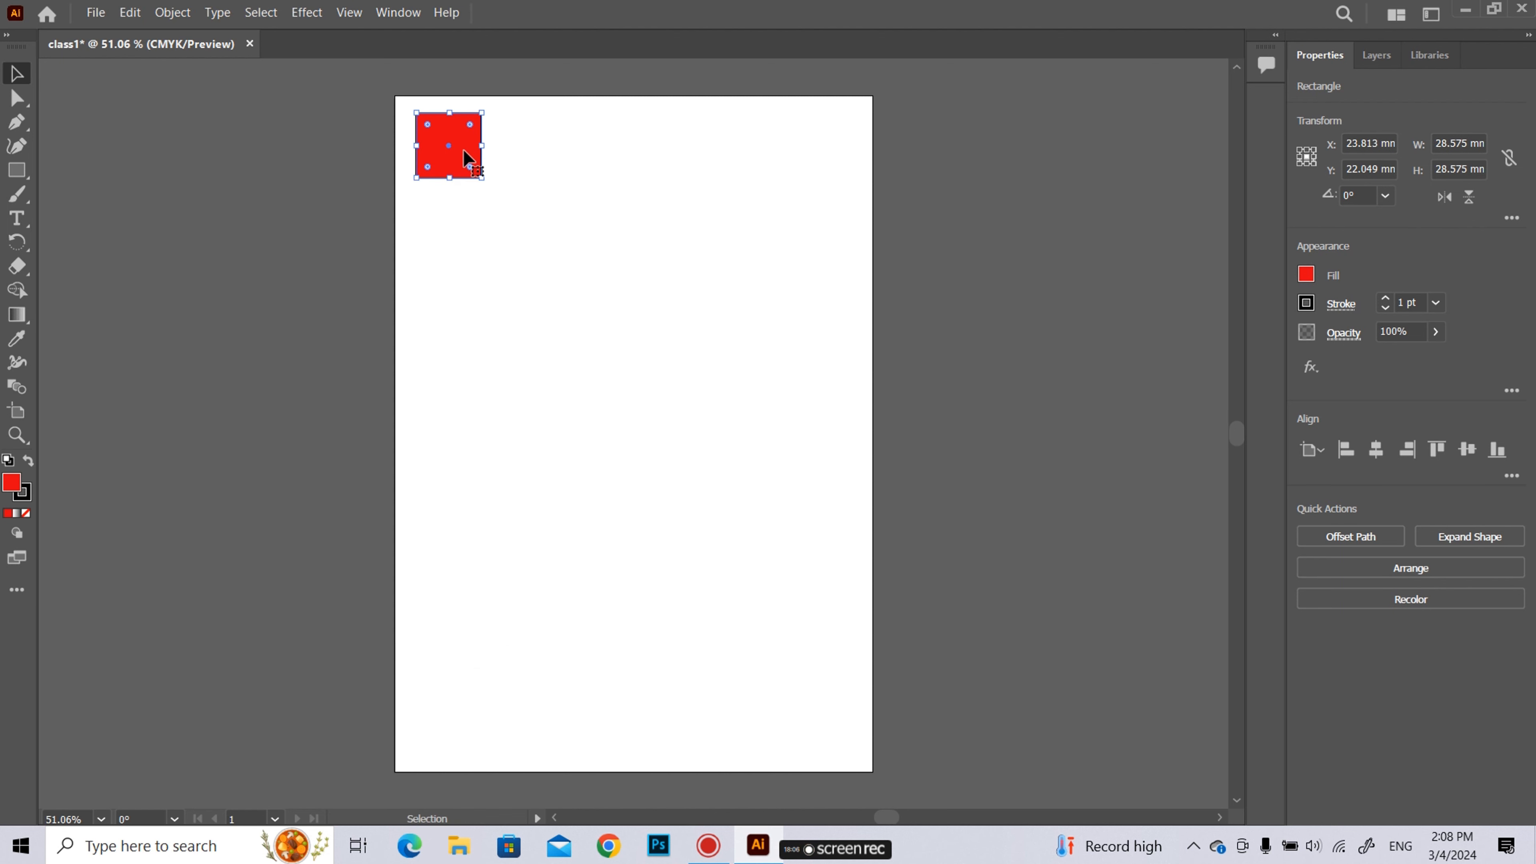
pyautogui.press('alt')
pyautogui.keyDown('alt'); pyautogui.moveTo(461, 140); pyautogui.dragTo(459, 216); pyautogui.keyUp('alt')
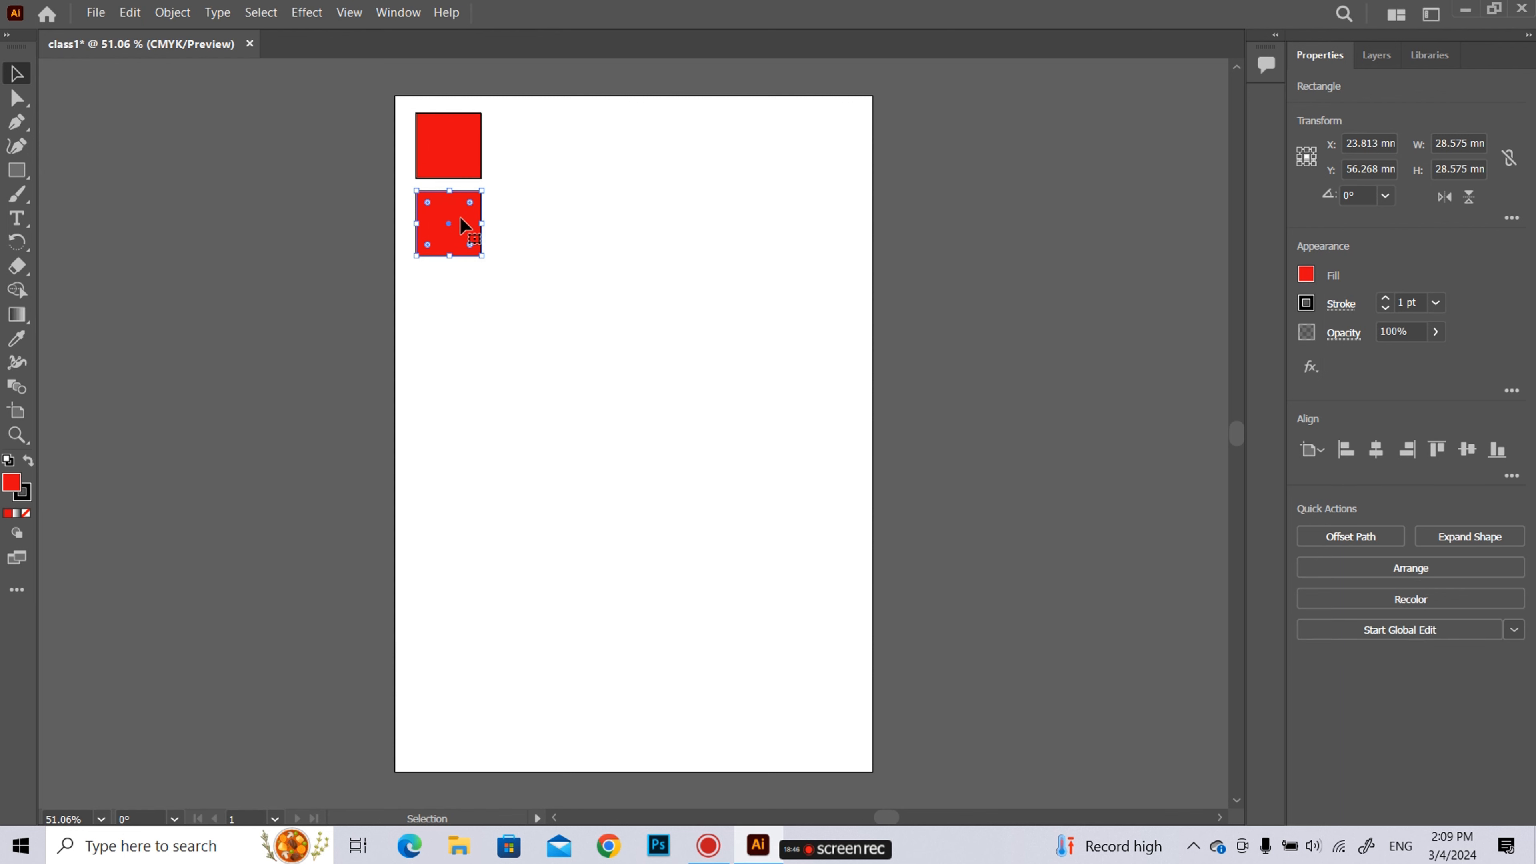
pyautogui.hotkey('ctrl', 'c')
pyautogui.moveTo(466, 224); pyautogui.dragTo(542, 141)
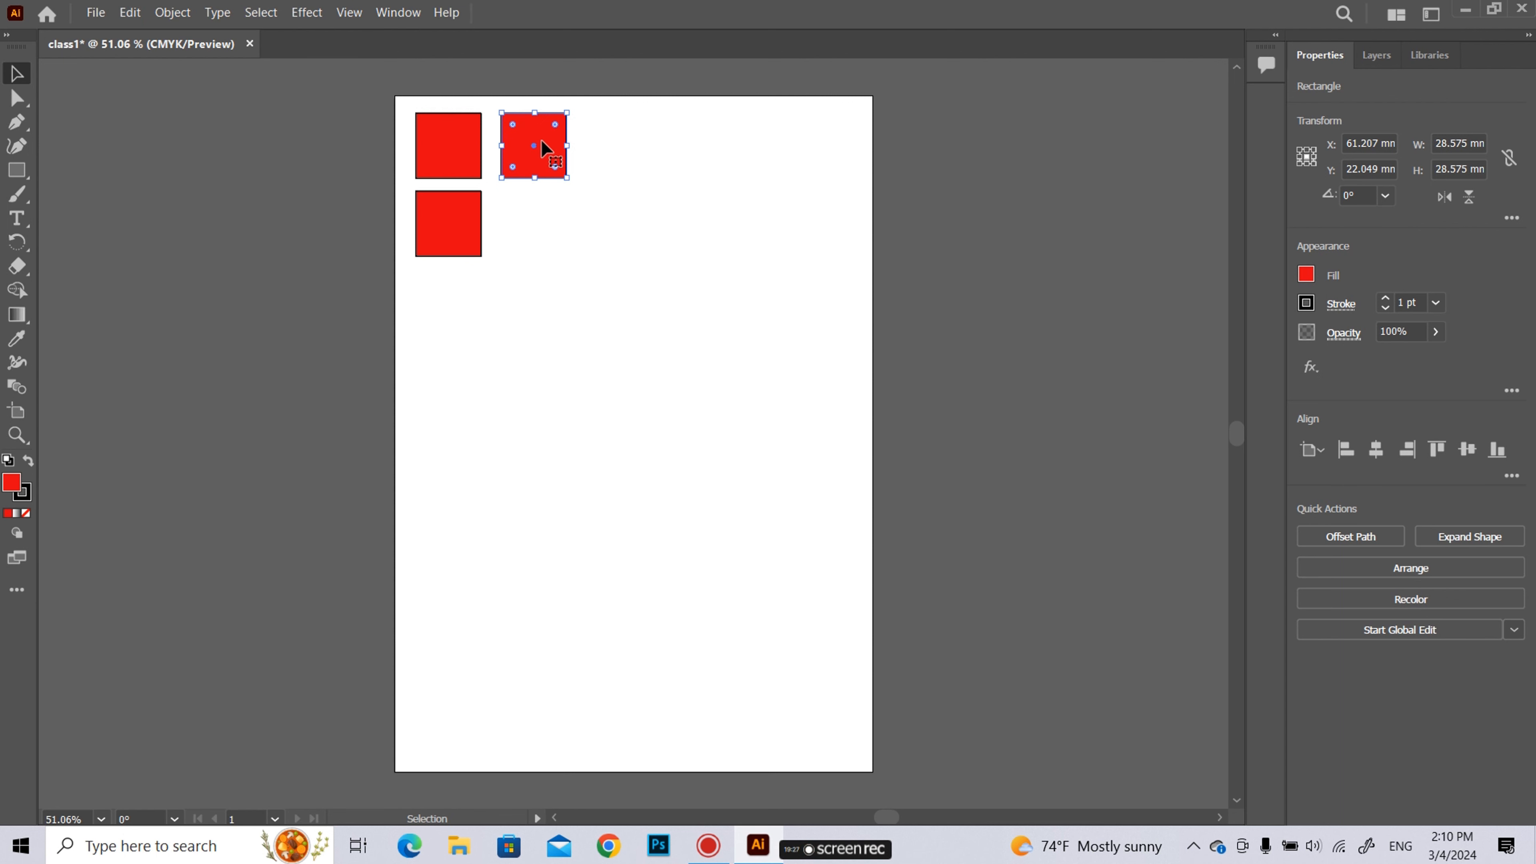
# Duplicate the right-hand square about 34 mm straight down and repeat the copy six times to form a column of eight
pyautogui.moveTo(542, 141); pyautogui.dragTo(540, 222)
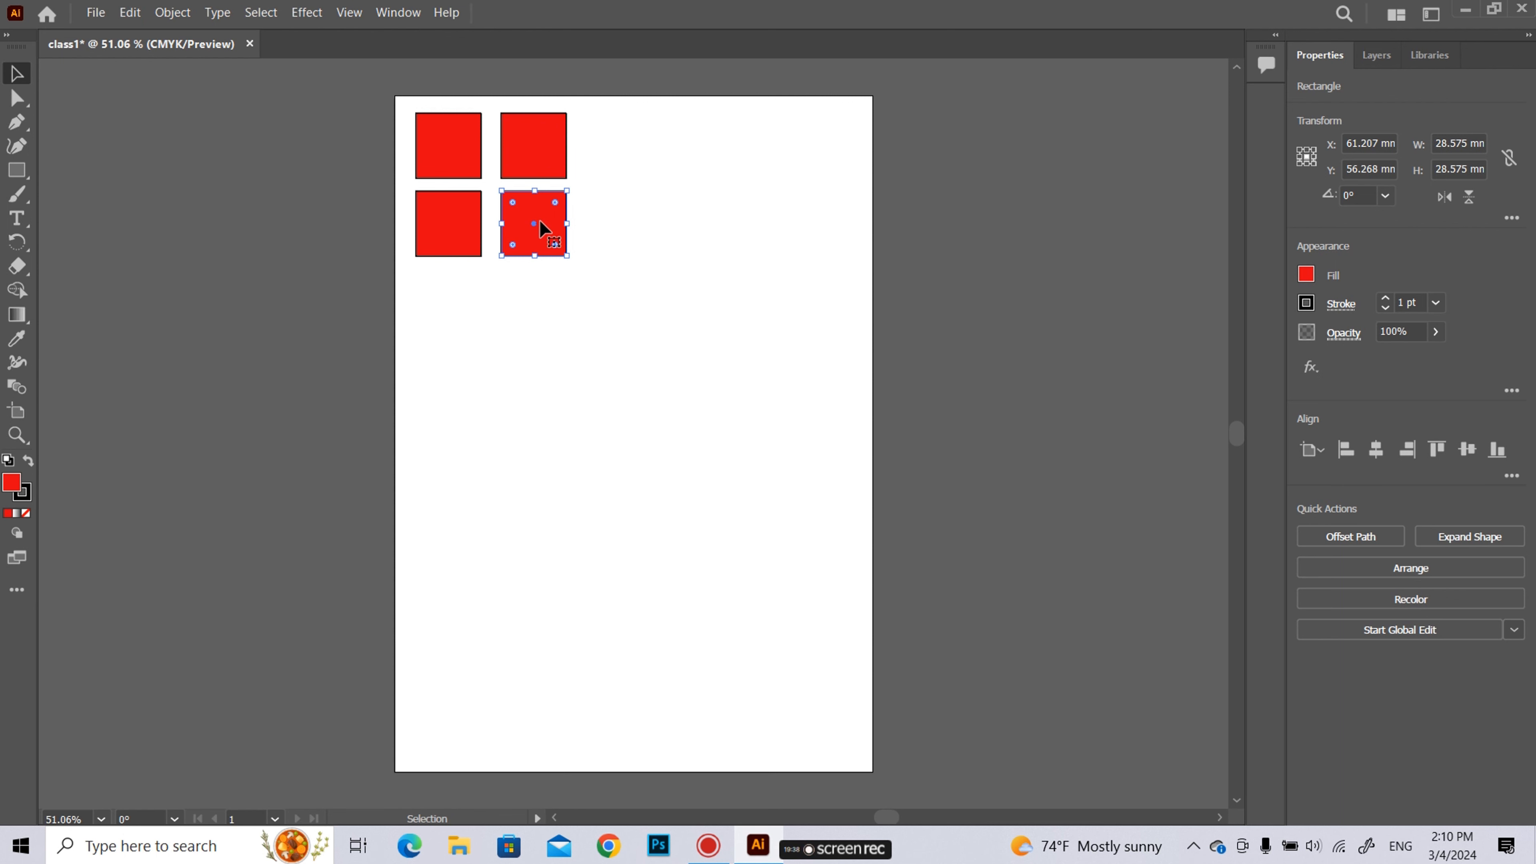
pyautogui.hotkey('ctrl', 'd')
pyautogui.hotkey('ctrl', 'd')
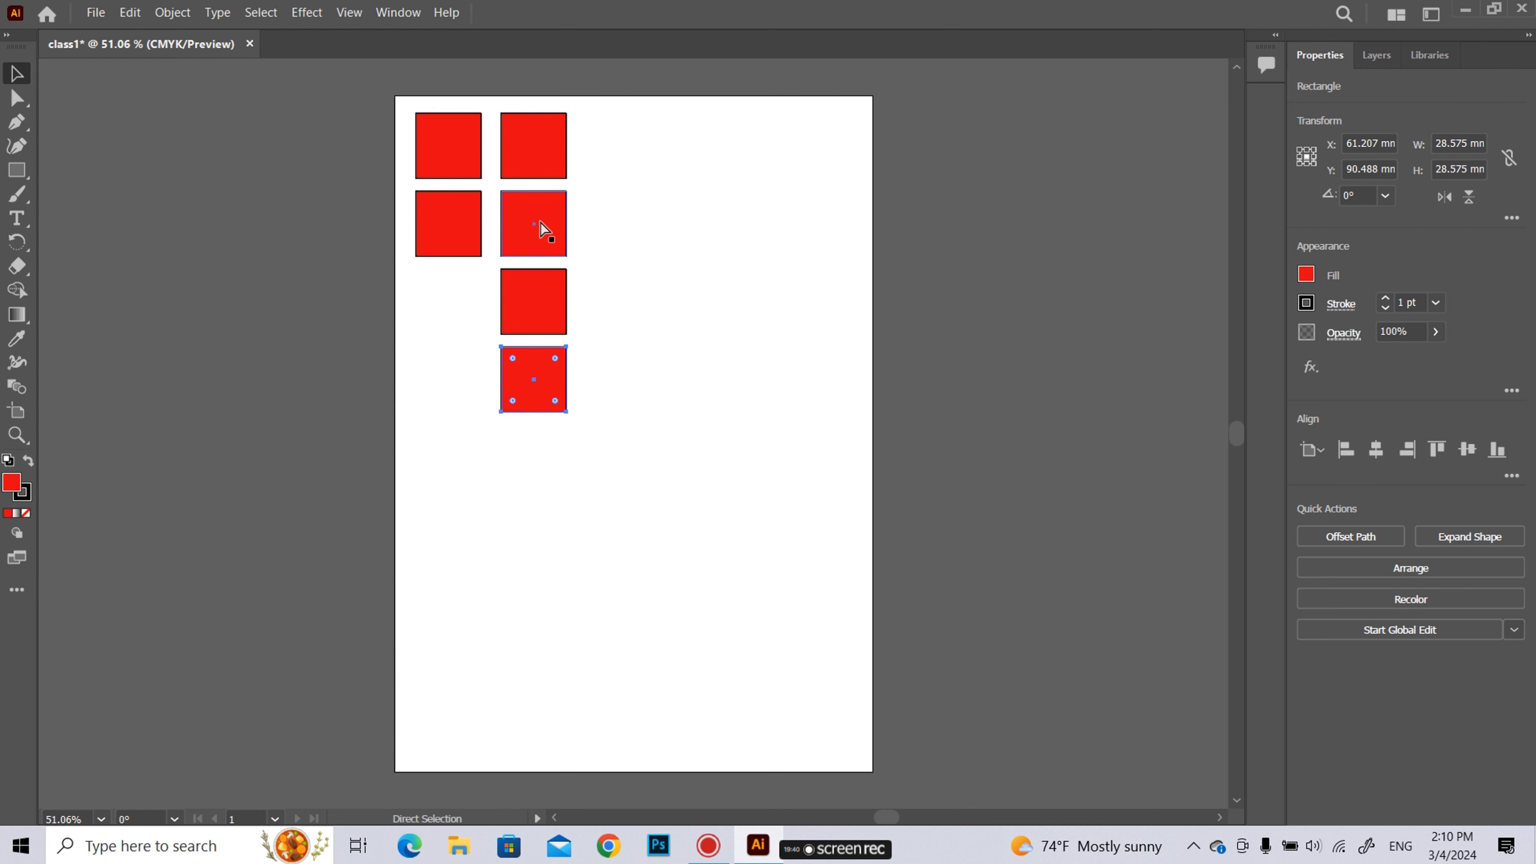
pyautogui.hotkey('ctrl', 'd')
pyautogui.hotkey('ctrl', 'd')
pyautogui.hotkey('ctrl', 'd')
pyautogui.hotkey('ctrl', 'd')
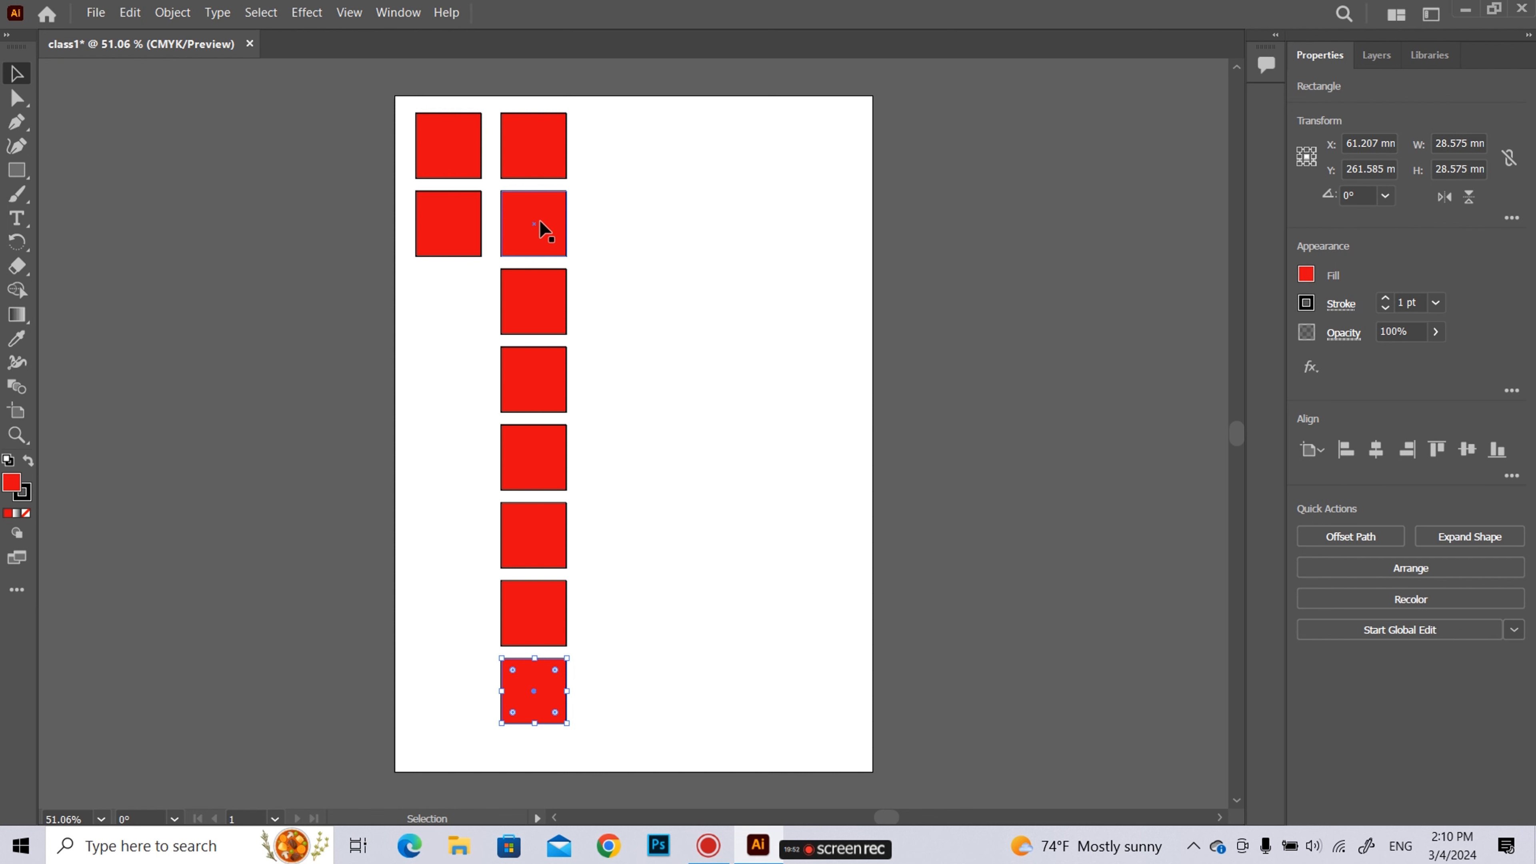
# Duplicate the column of eight squares about 31 mm to the right and repeat the copy three times
pyautogui.moveTo(584, 125); pyautogui.dragTo(498, 726)
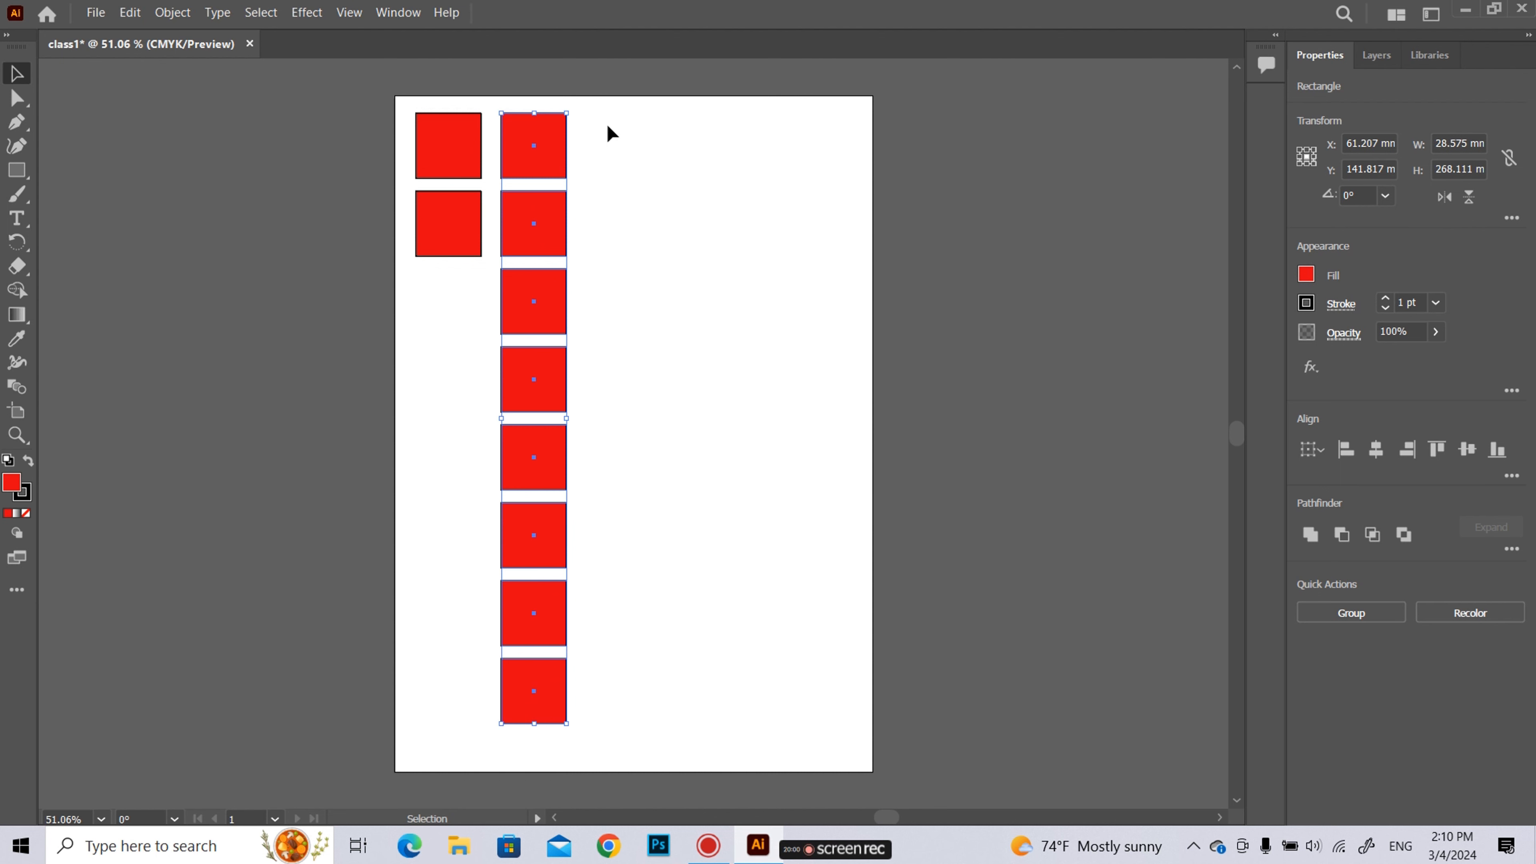
pyautogui.click(602, 121)
pyautogui.moveTo(602, 121); pyautogui.dragTo(534, 734)
pyautogui.moveTo(545, 630); pyautogui.dragTo(613, 629)
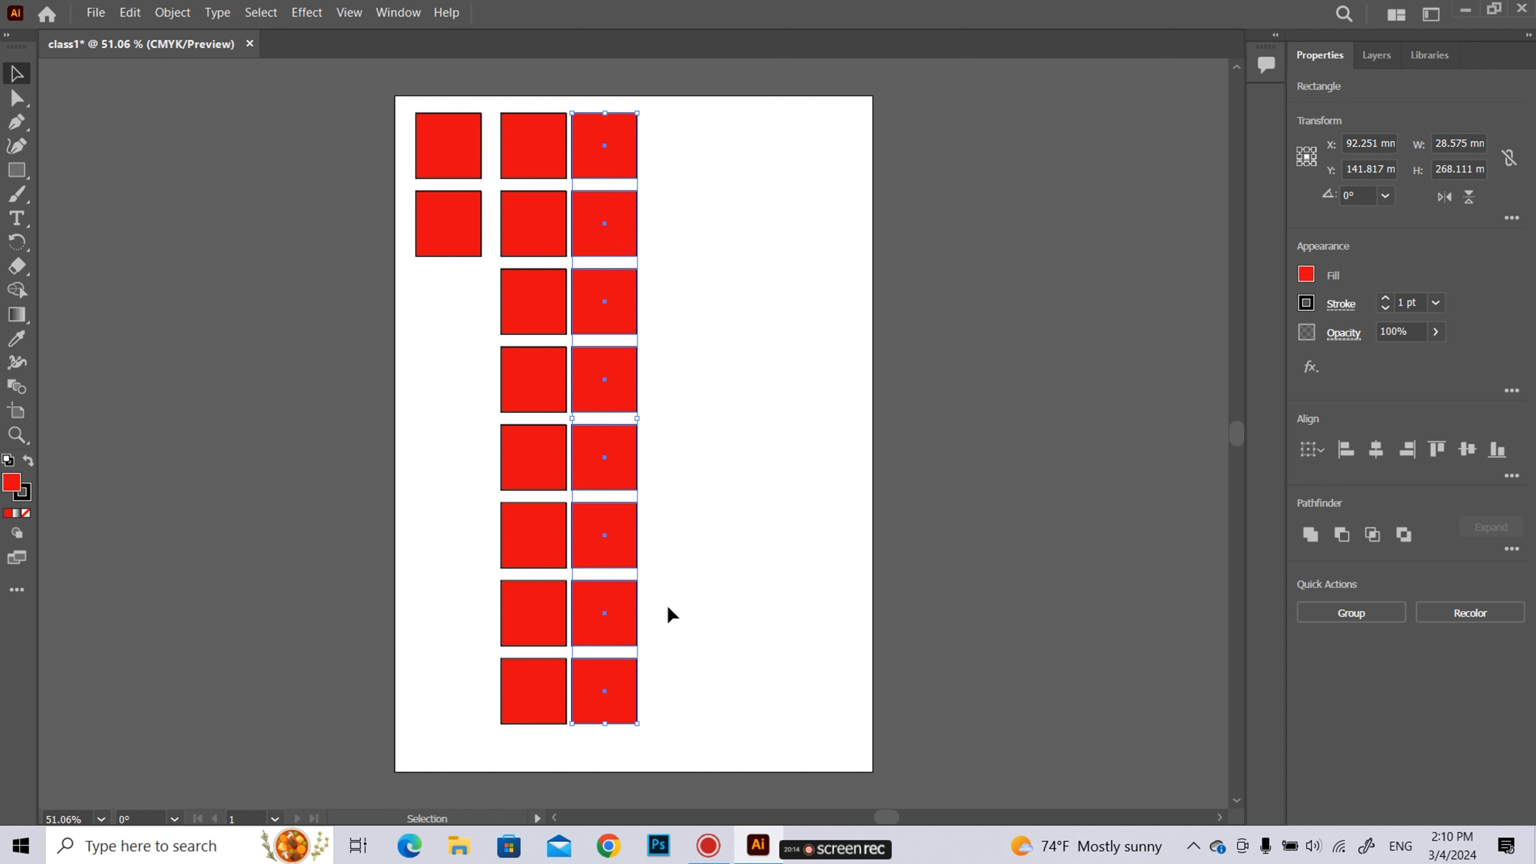
pyautogui.hotkey('ctrl', 'd')
pyautogui.hotkey('ctrl', 'd')
pyautogui.hotkey('ctrl', 'd')
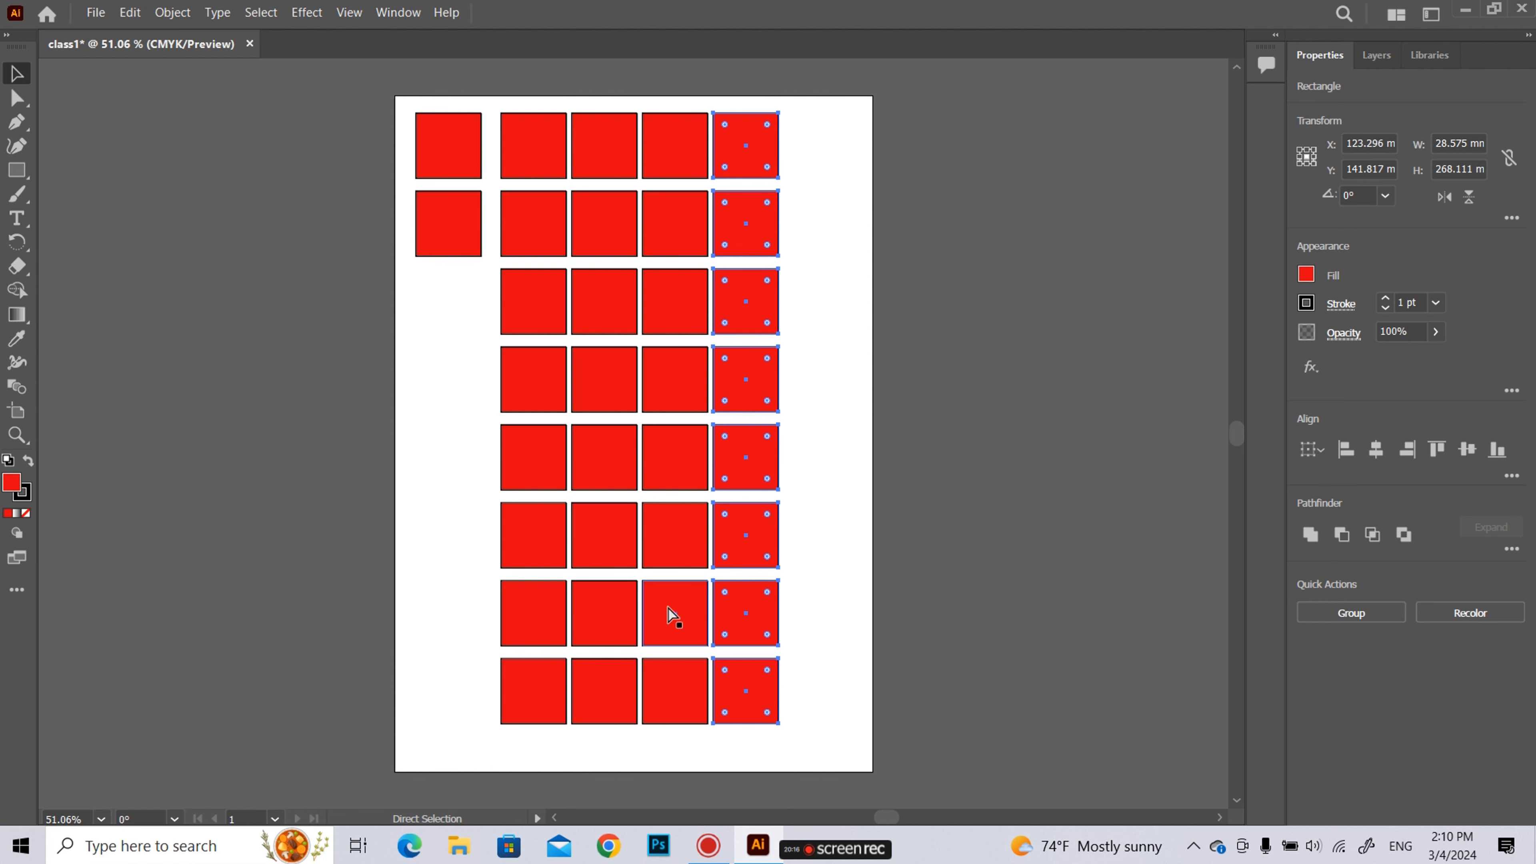
# Select all the squares on the artboard and delete them
pyautogui.click(837, 756)
pyautogui.moveTo(836, 755); pyautogui.dragTo(400, 137)
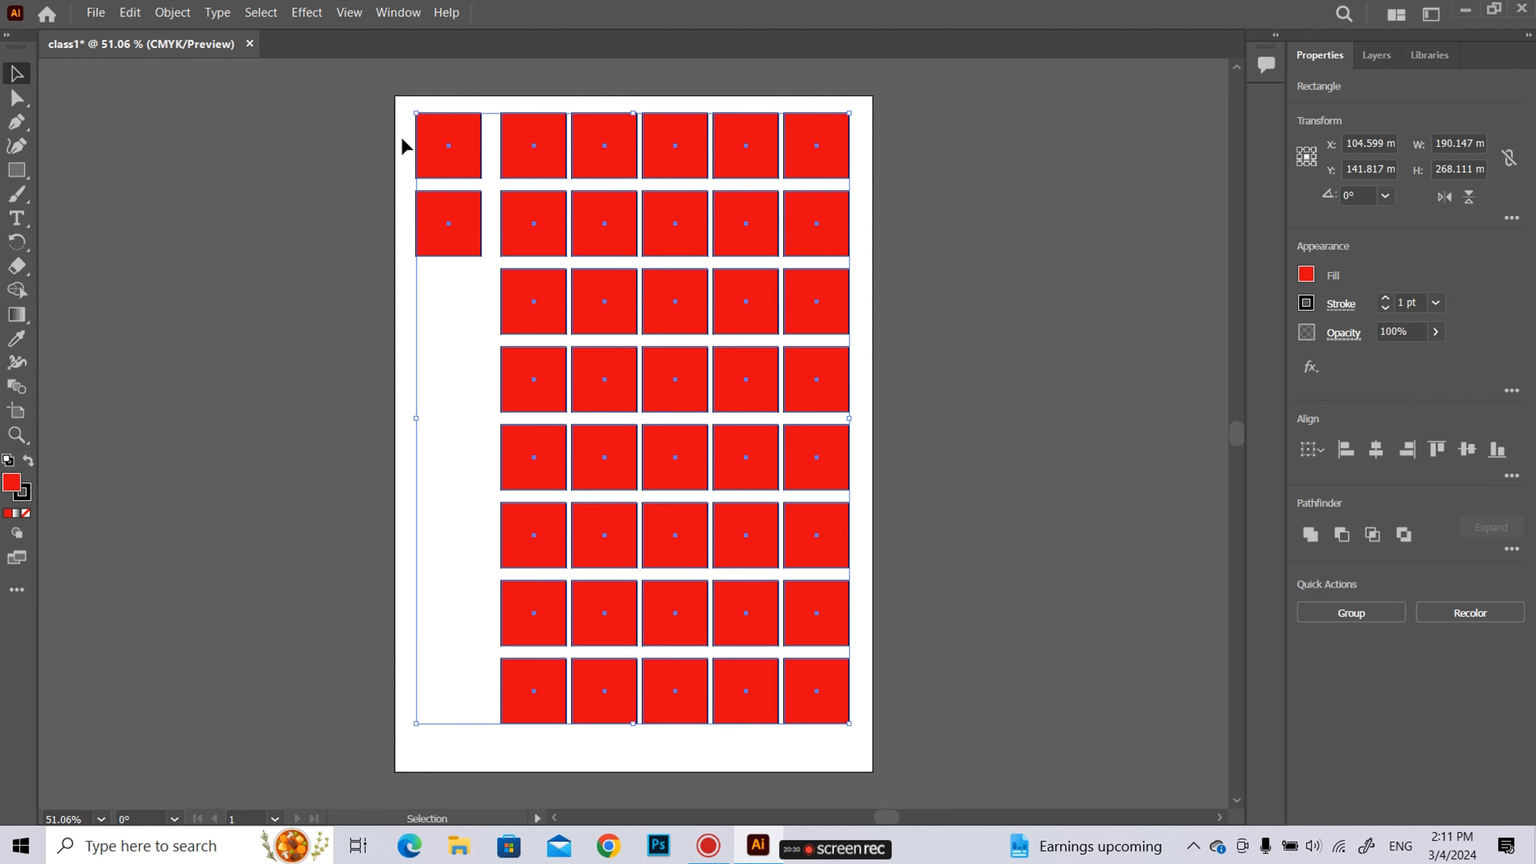
pyautogui.press('Delete')
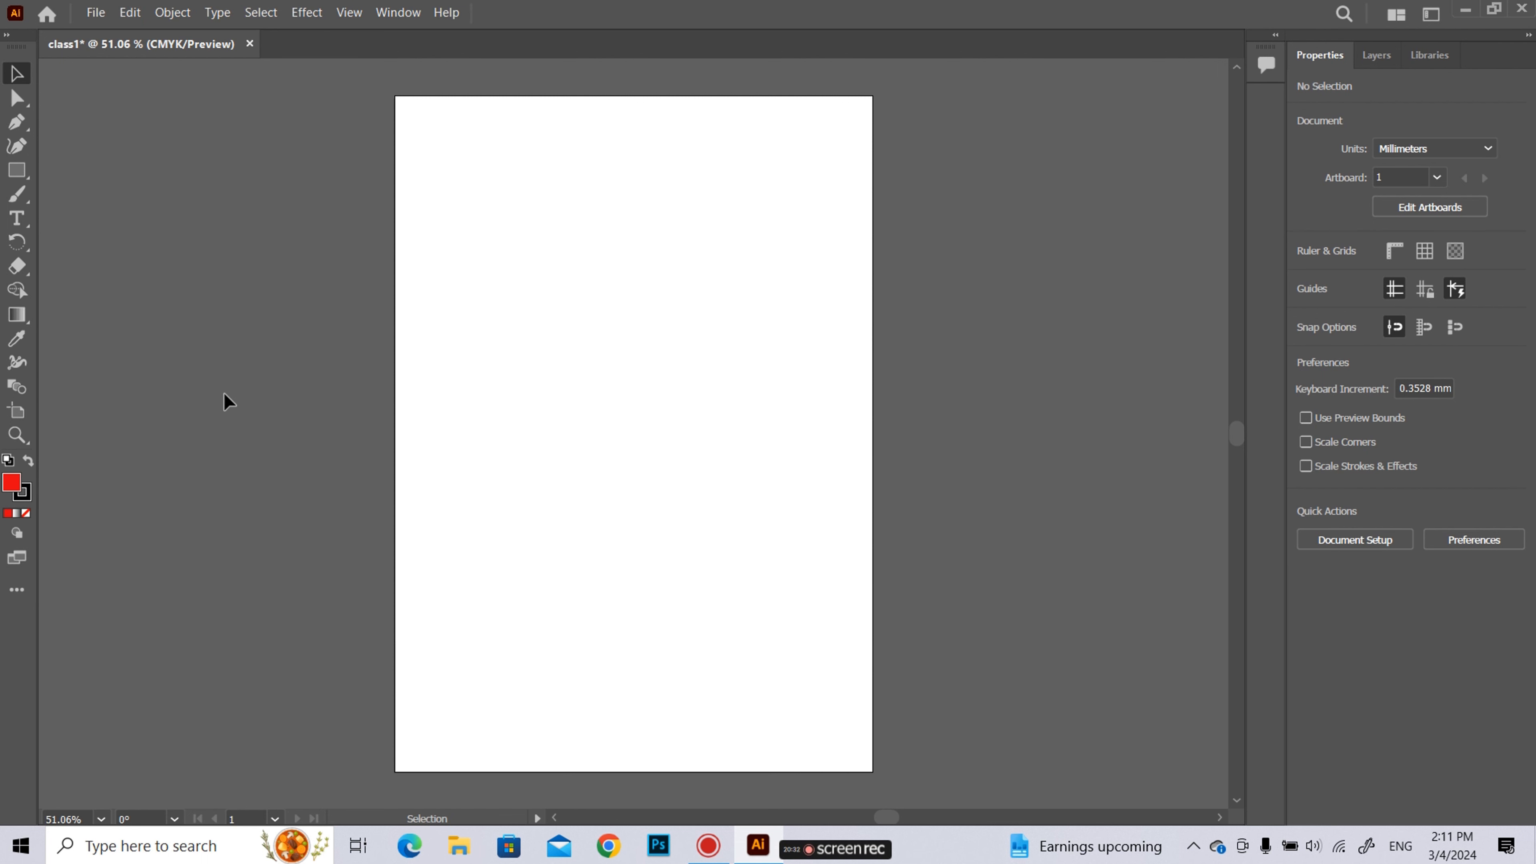
# Draw a five-pointed star about 57 x 54 mm and move it fully inside the artboard's upper-left corner
pyautogui.click(28, 171)
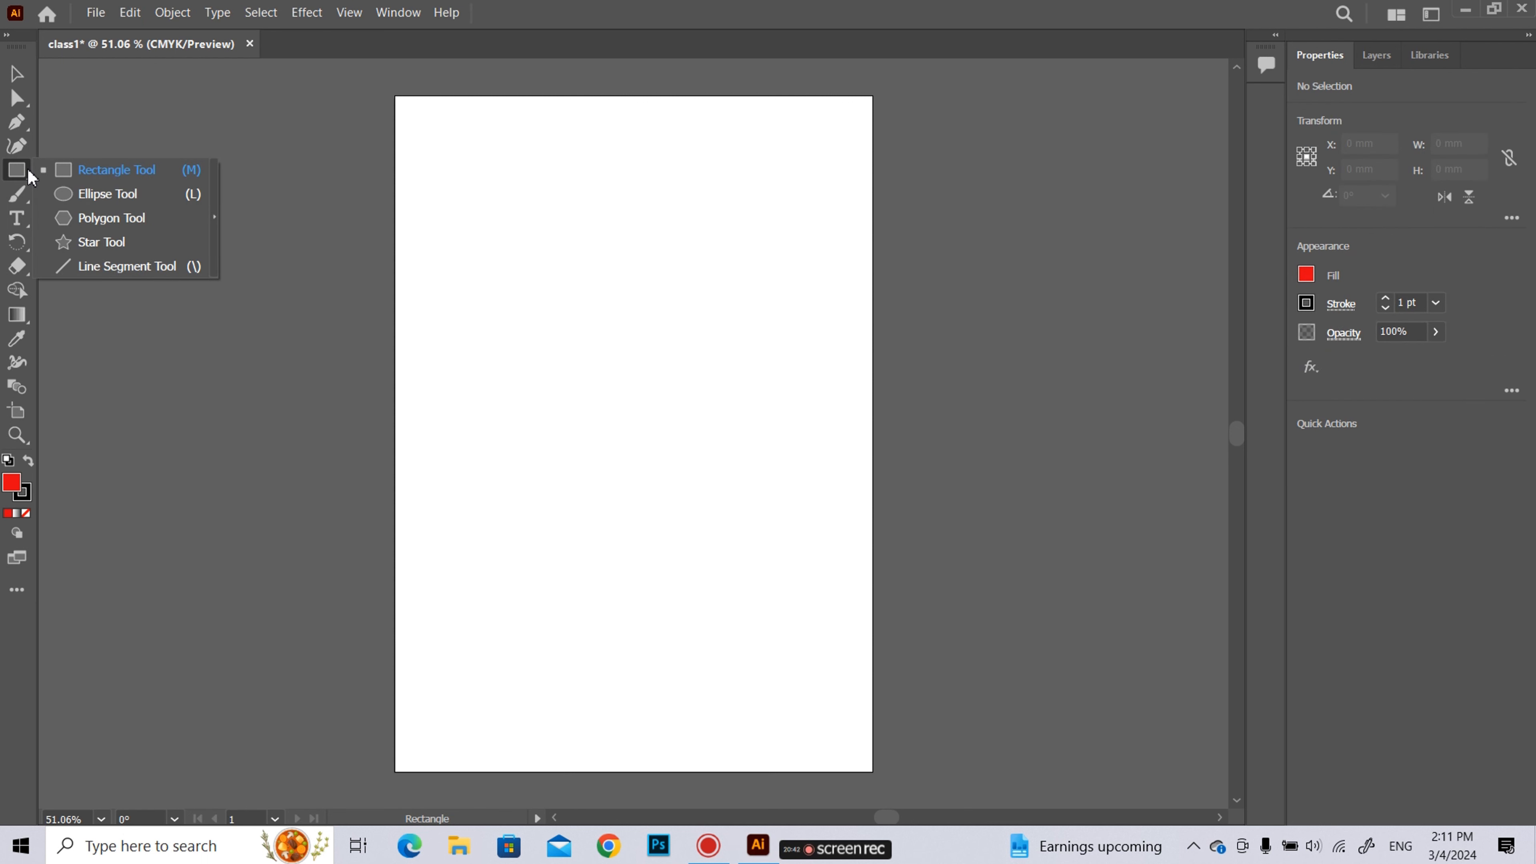
pyautogui.click(149, 248)
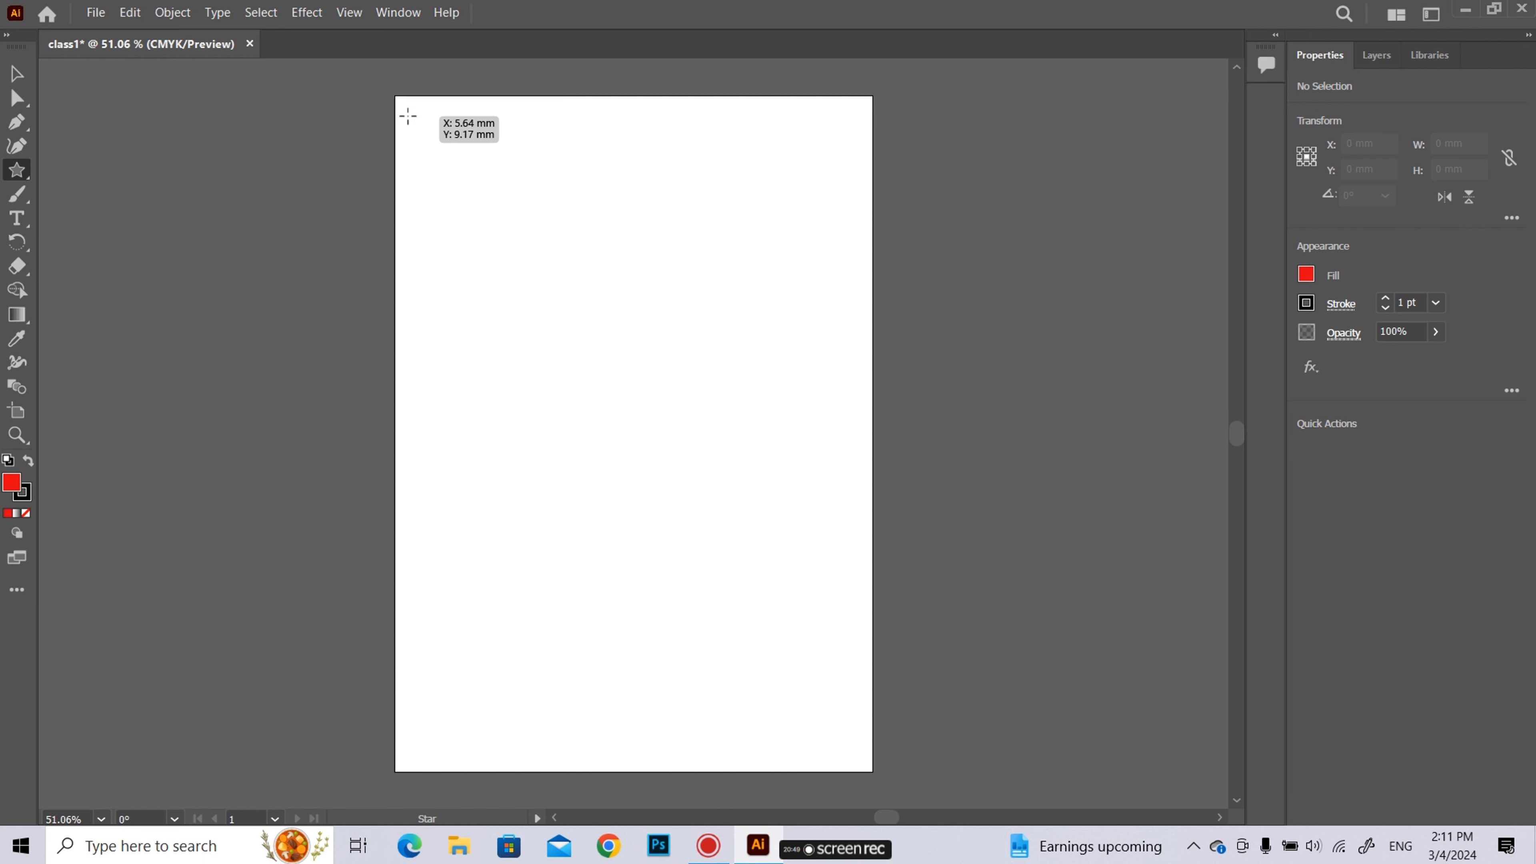
pyautogui.moveTo(418, 116); pyautogui.dragTo(459, 170)
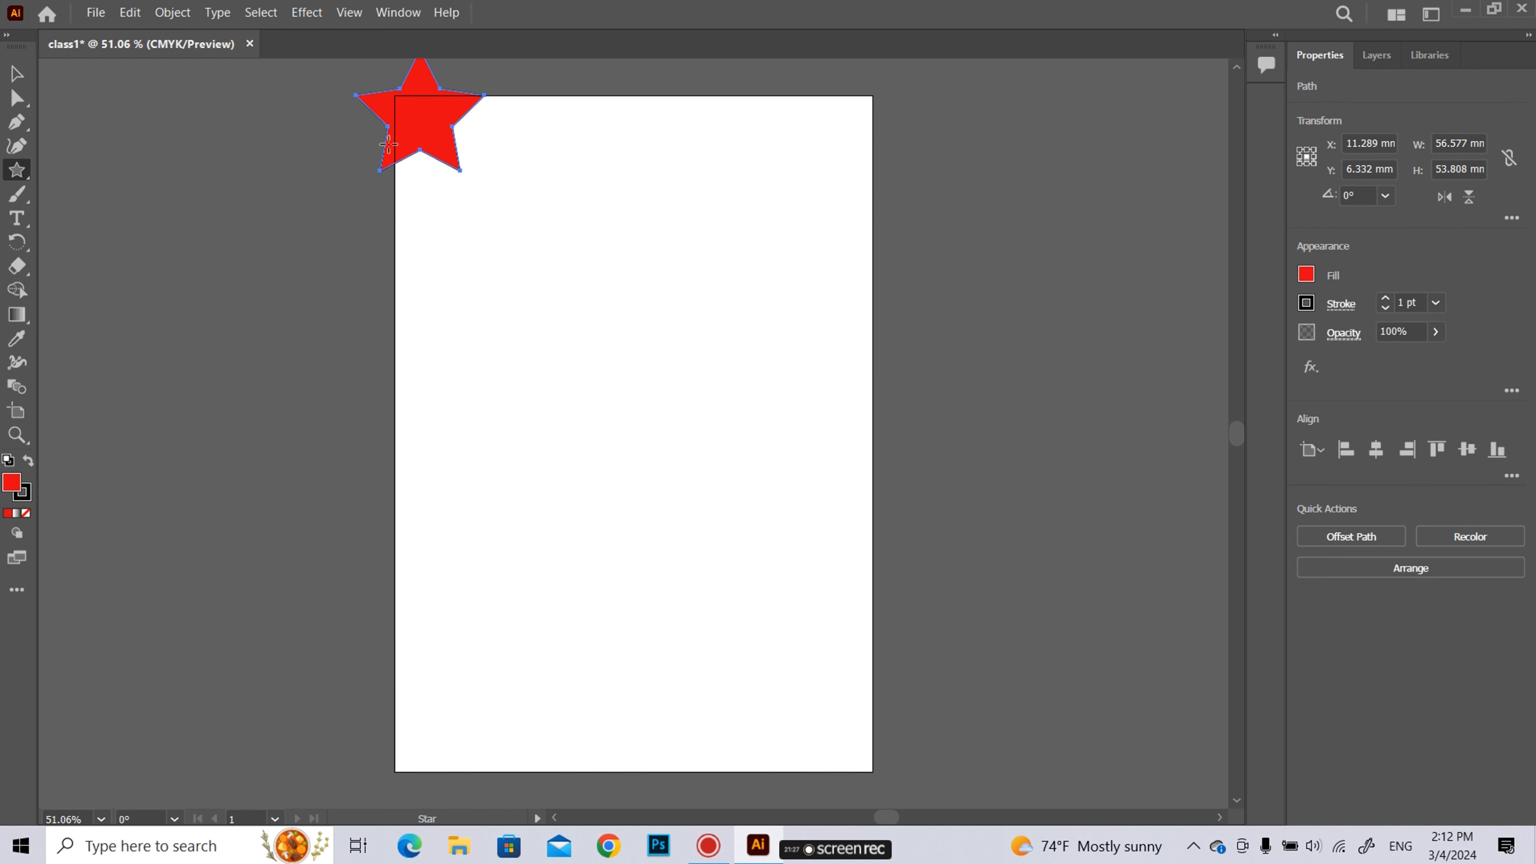
pyautogui.press('v')
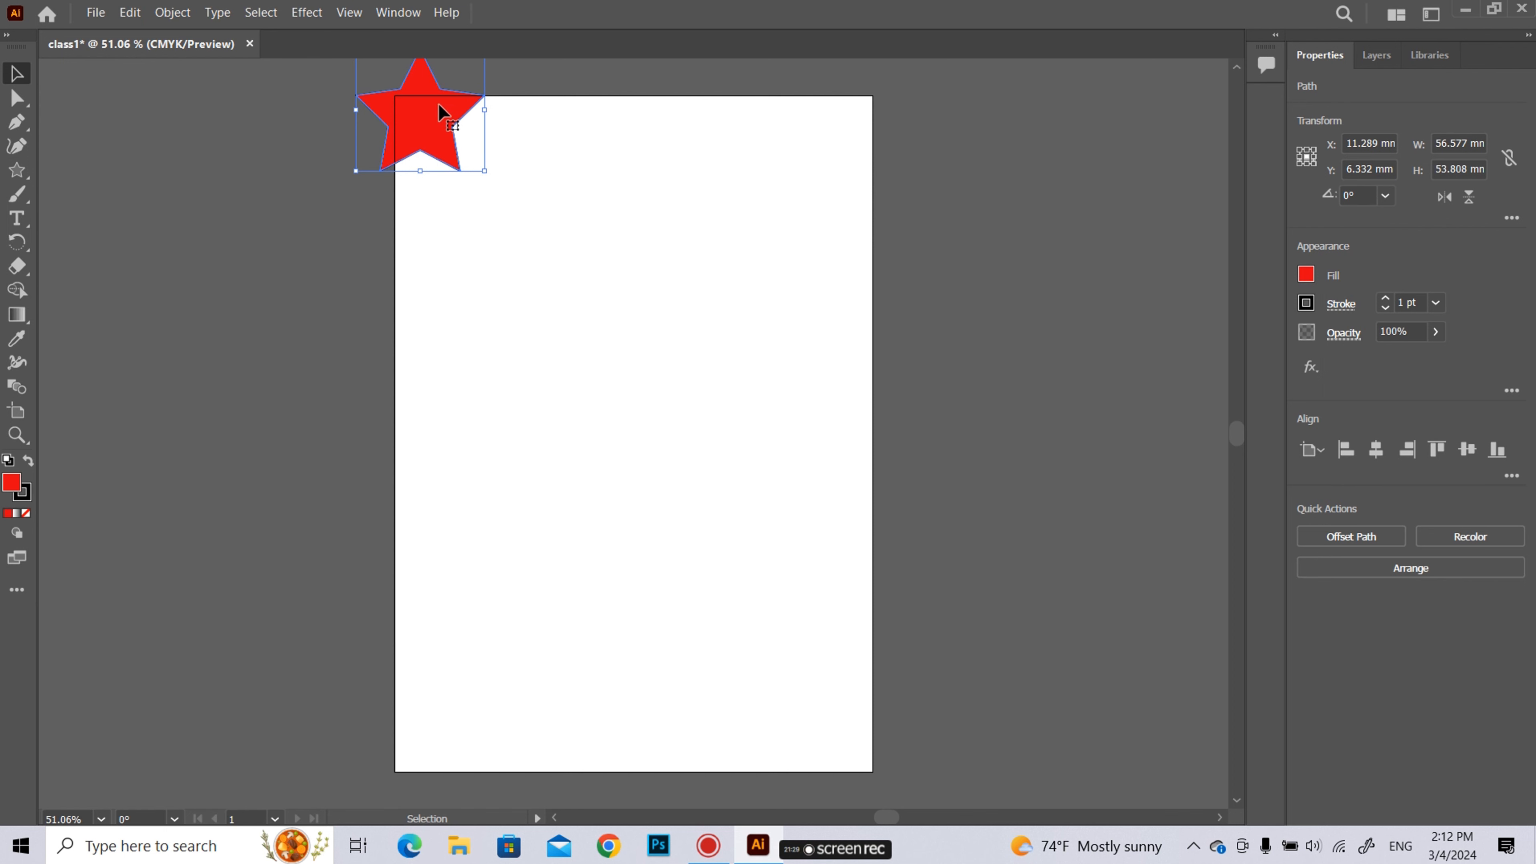
pyautogui.moveTo(429, 117); pyautogui.dragTo(483, 176)
pyautogui.scroll(1, 510, 208)
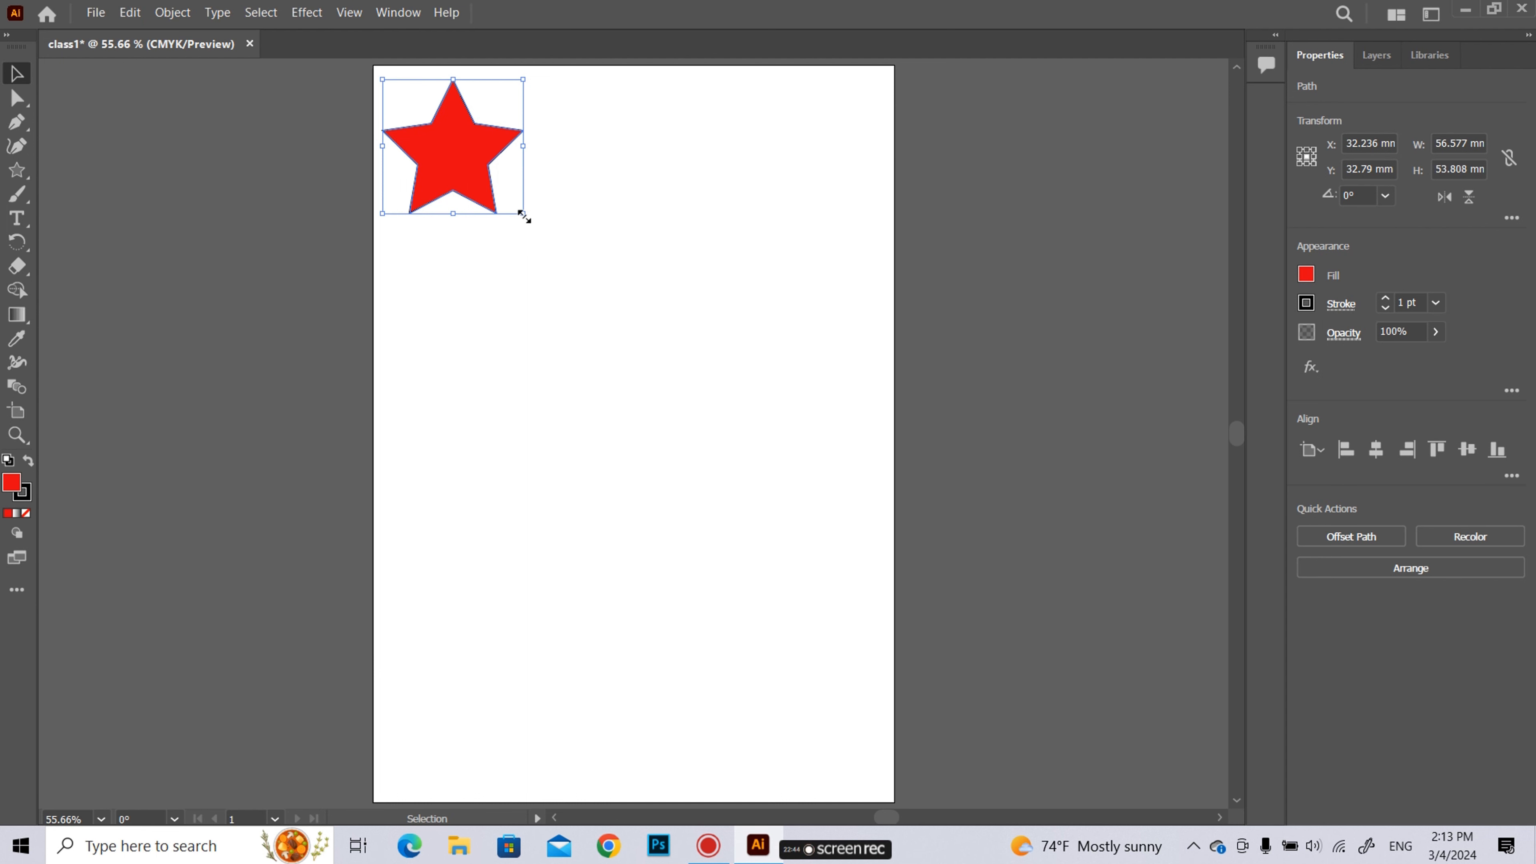
# Stretch the star without keeping its proportions to about 54 x 63 mm
pyautogui.moveTo(524, 215)
pyautogui.mouseDown()
pyautogui.moveTo(517, 234)
pyautogui.moveTo(666, 409)
pyautogui.moveTo(527, 238)
pyautogui.mouseUp()
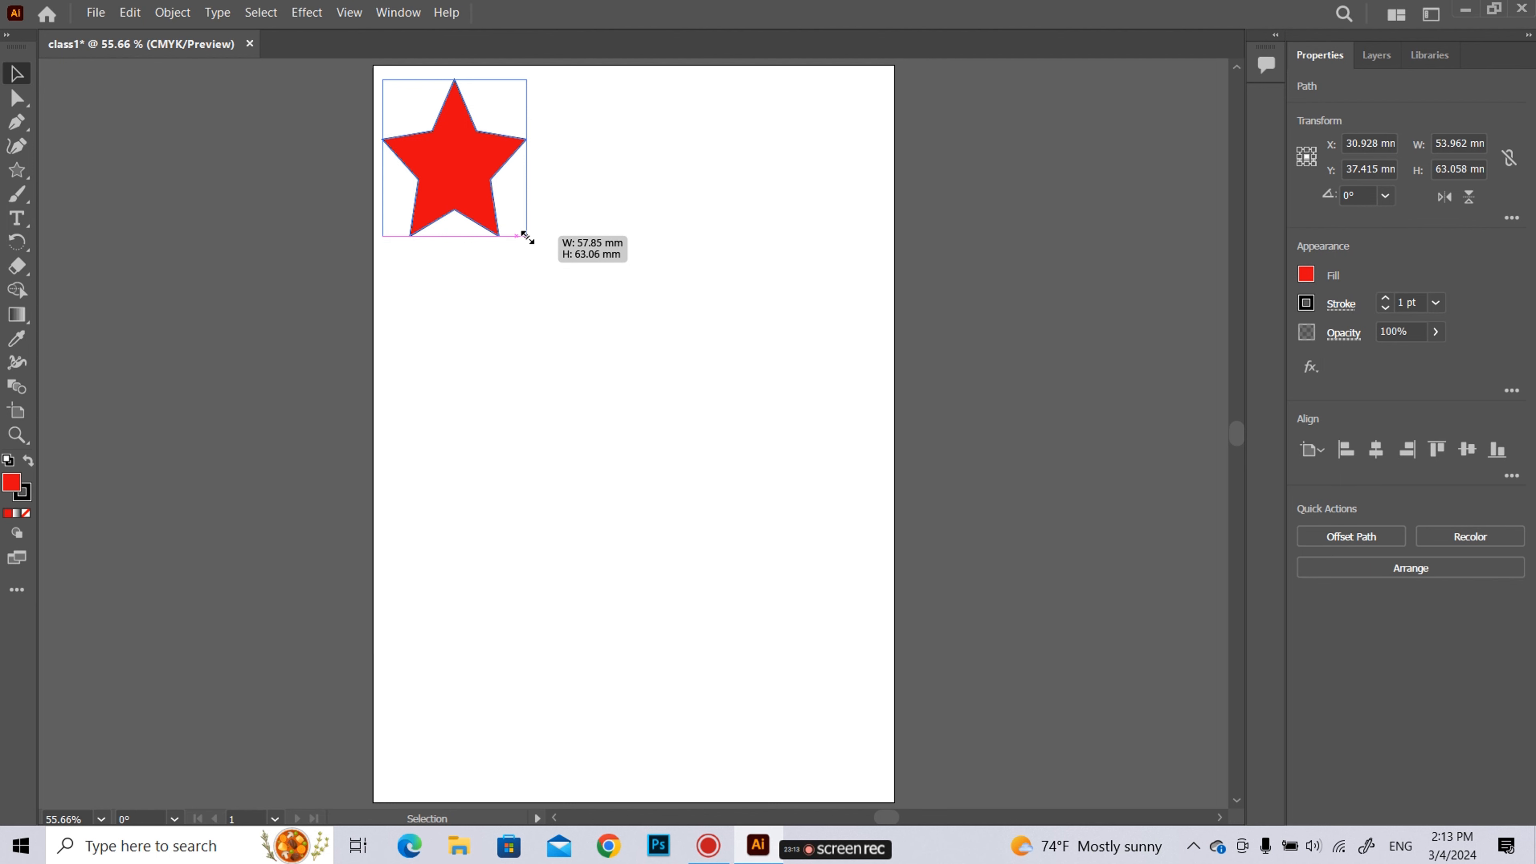
# Try stretching the star to about 62 x 203 mm and to about 127 x 55 mm, and undo both changes
pyautogui.moveTo(527, 237); pyautogui.dragTo(538, 584)
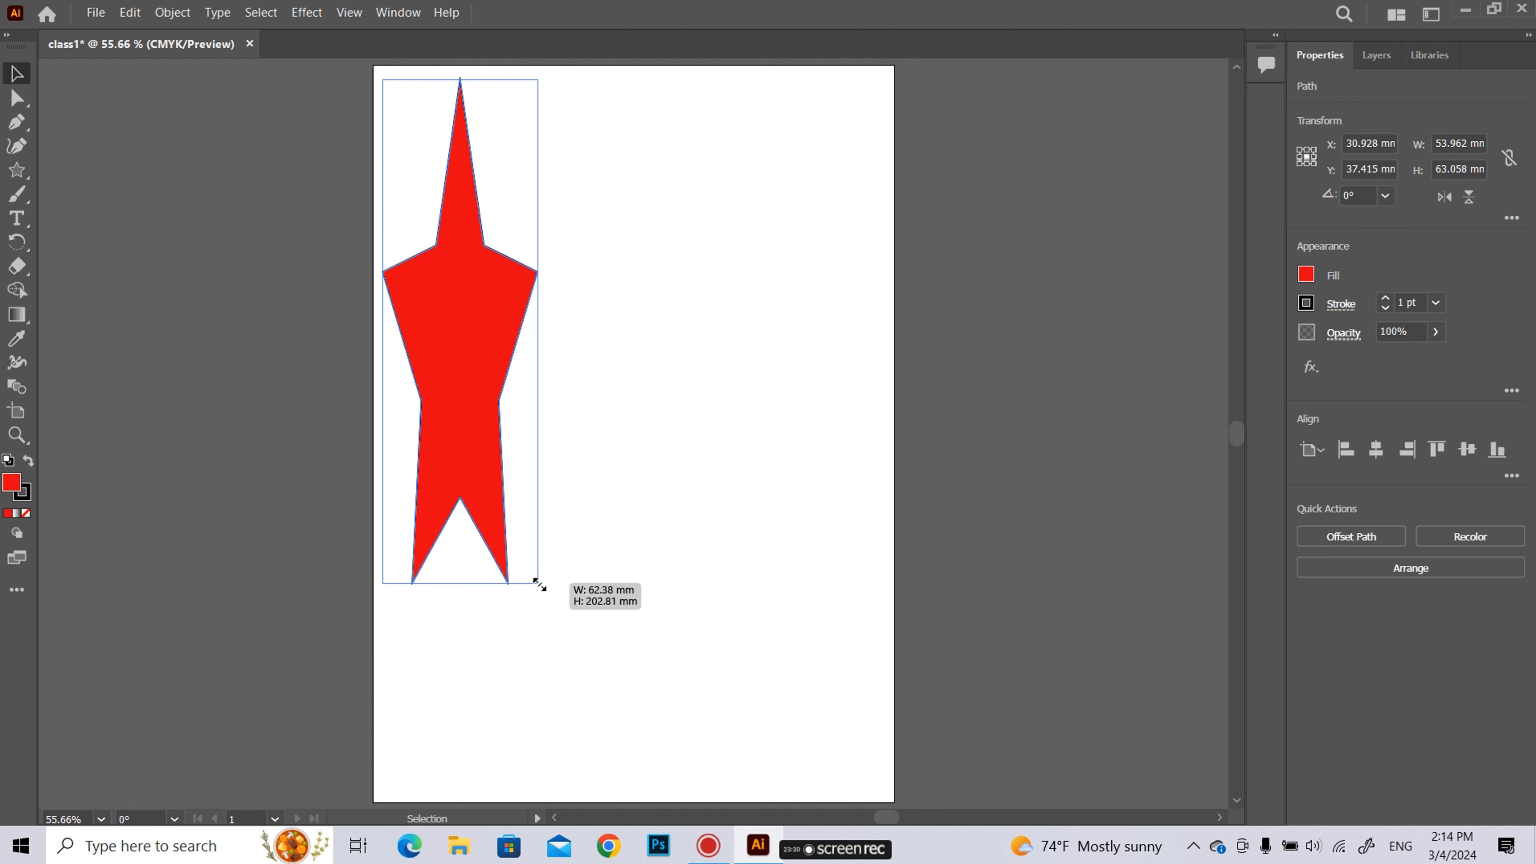
pyautogui.moveTo(539, 585); pyautogui.dragTo(700, 216)
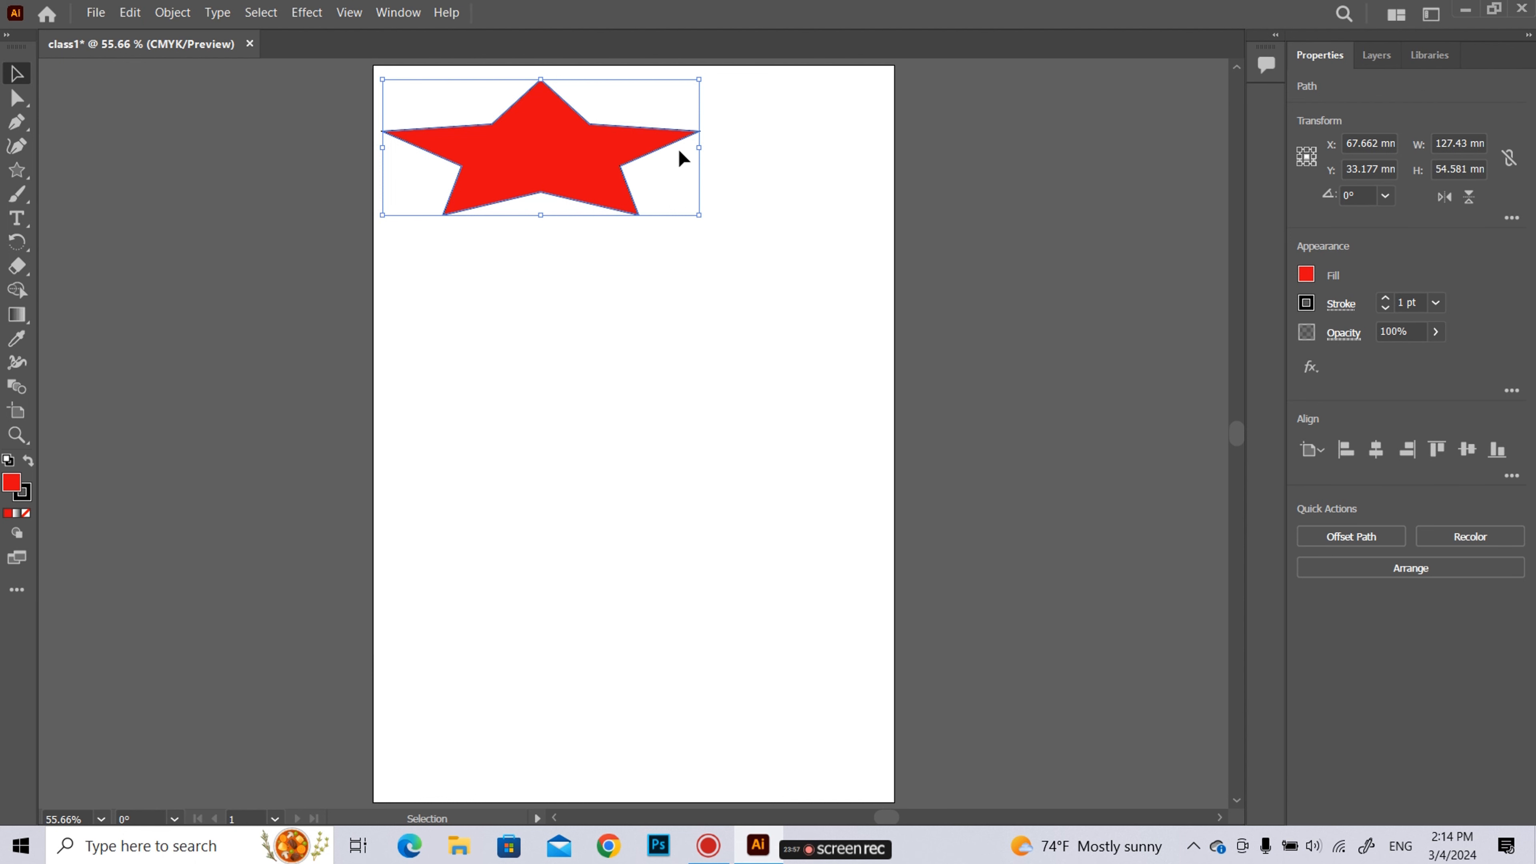
pyautogui.hotkey('ctrl', 'z')
pyautogui.hotkey('ctrl', 'z')
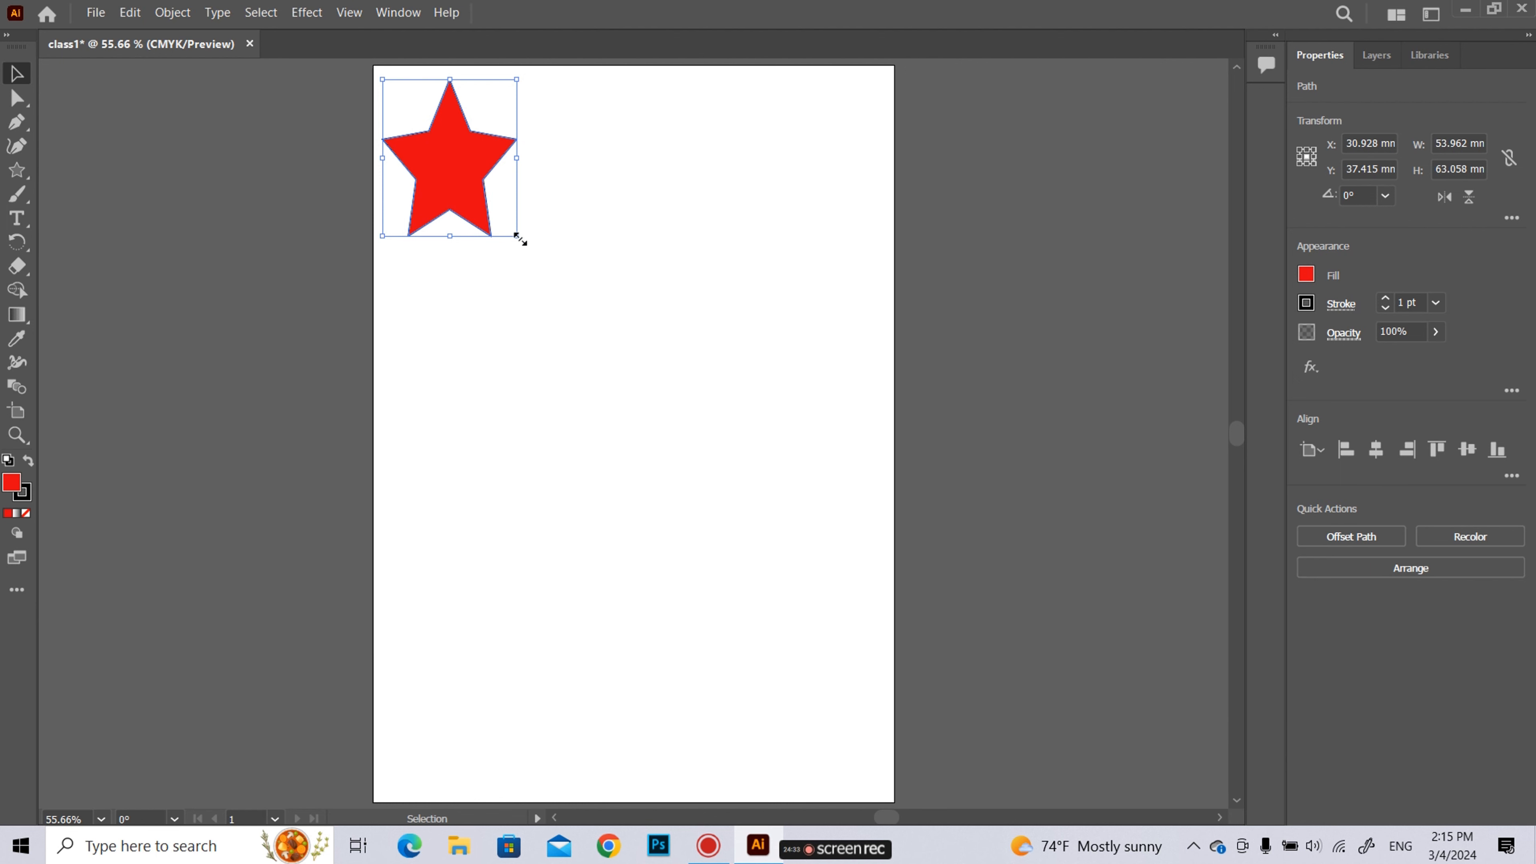
# Scale the star down proportionally to about 30 x 35 mm from its upper-left corner and deselect it
pyautogui.moveTo(518, 237); pyautogui.dragTo(459, 170)
pyautogui.click(525, 153)
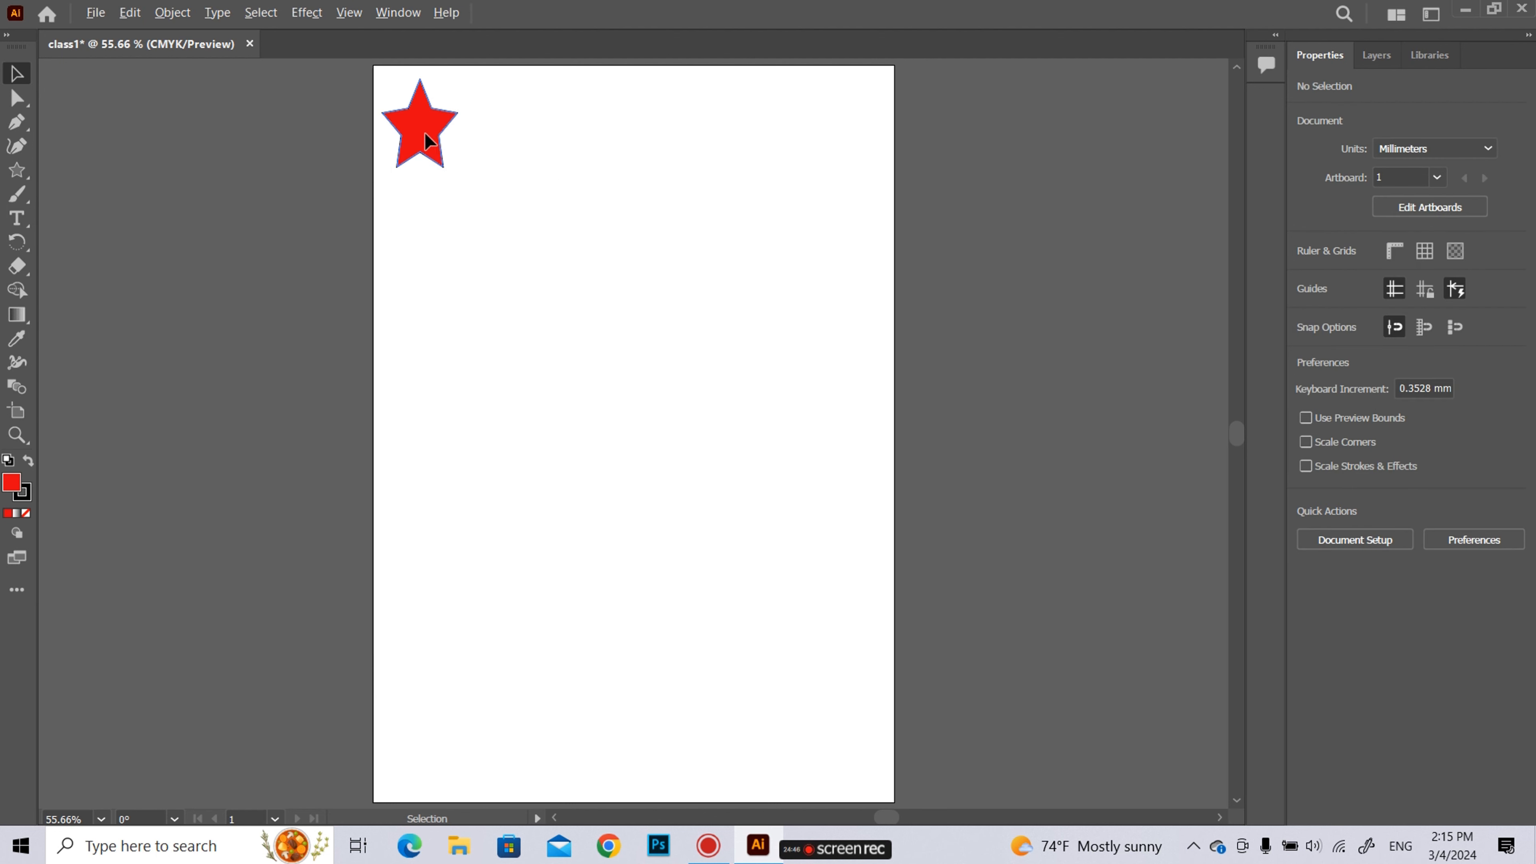
# Duplicate the star about 39 mm straight down and repeat the copy six times to form a column of eight
pyautogui.moveTo(424, 139); pyautogui.dragTo(424, 226)
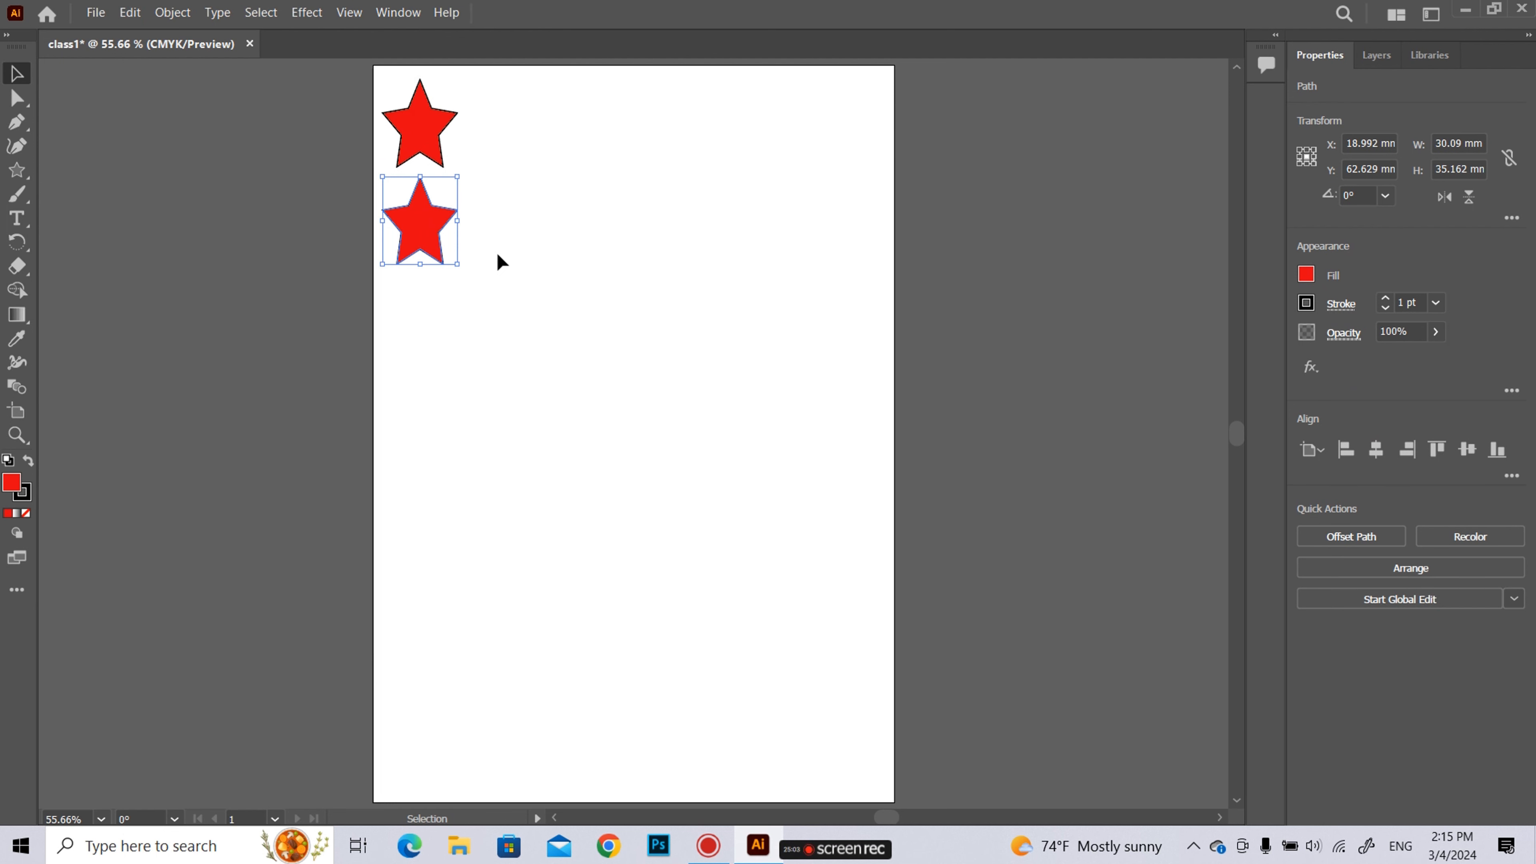
pyautogui.press('a')
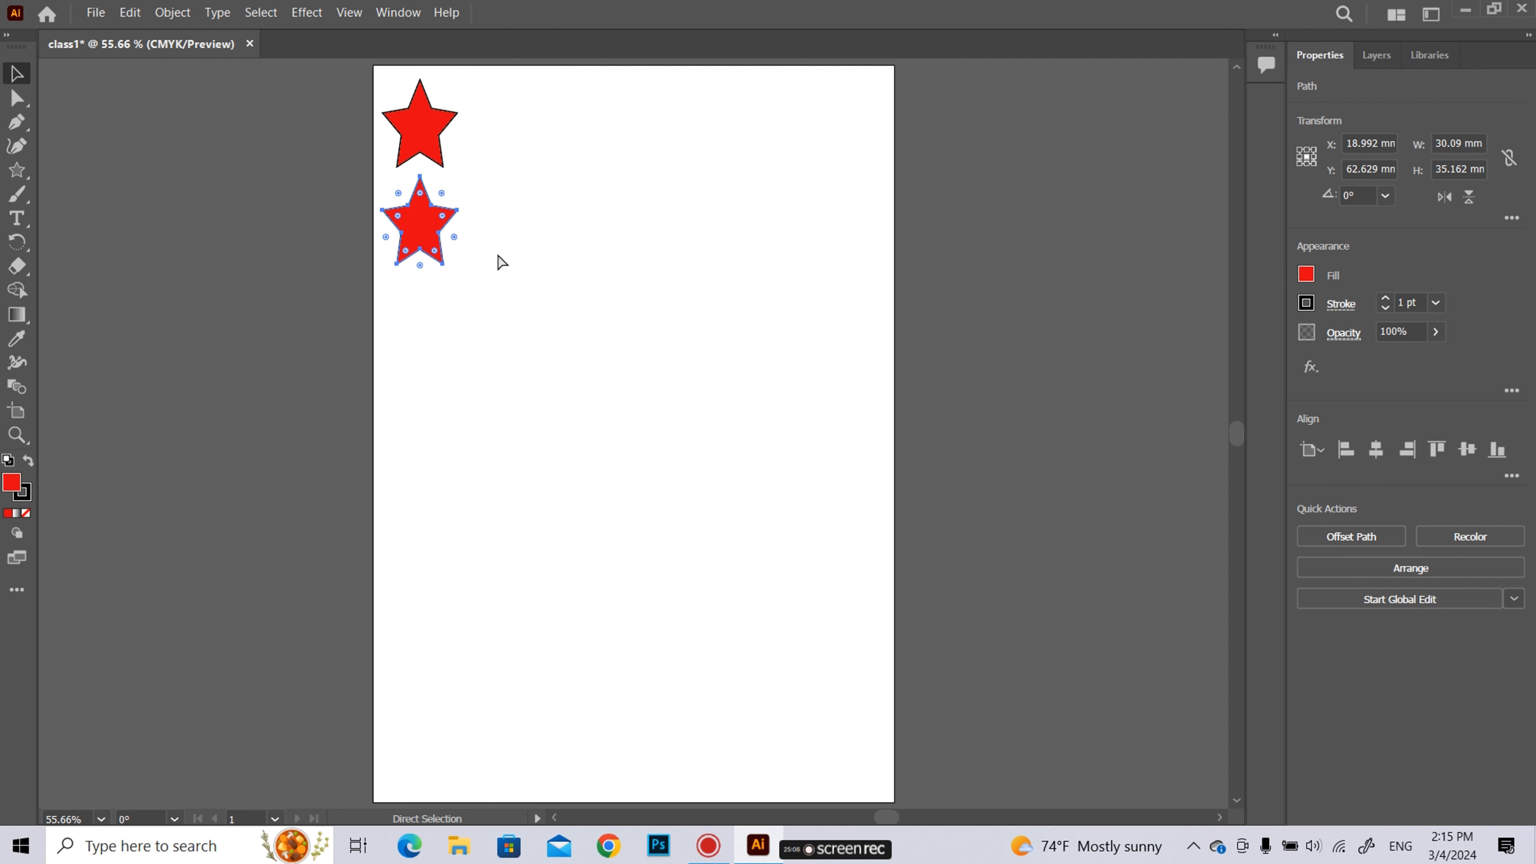
pyautogui.hotkey('ctrl', 'd')
pyautogui.hotkey('ctrl', 'd')
pyautogui.hotkey('ctrl', 'd')
pyautogui.hotkey('ctrl', 'd')
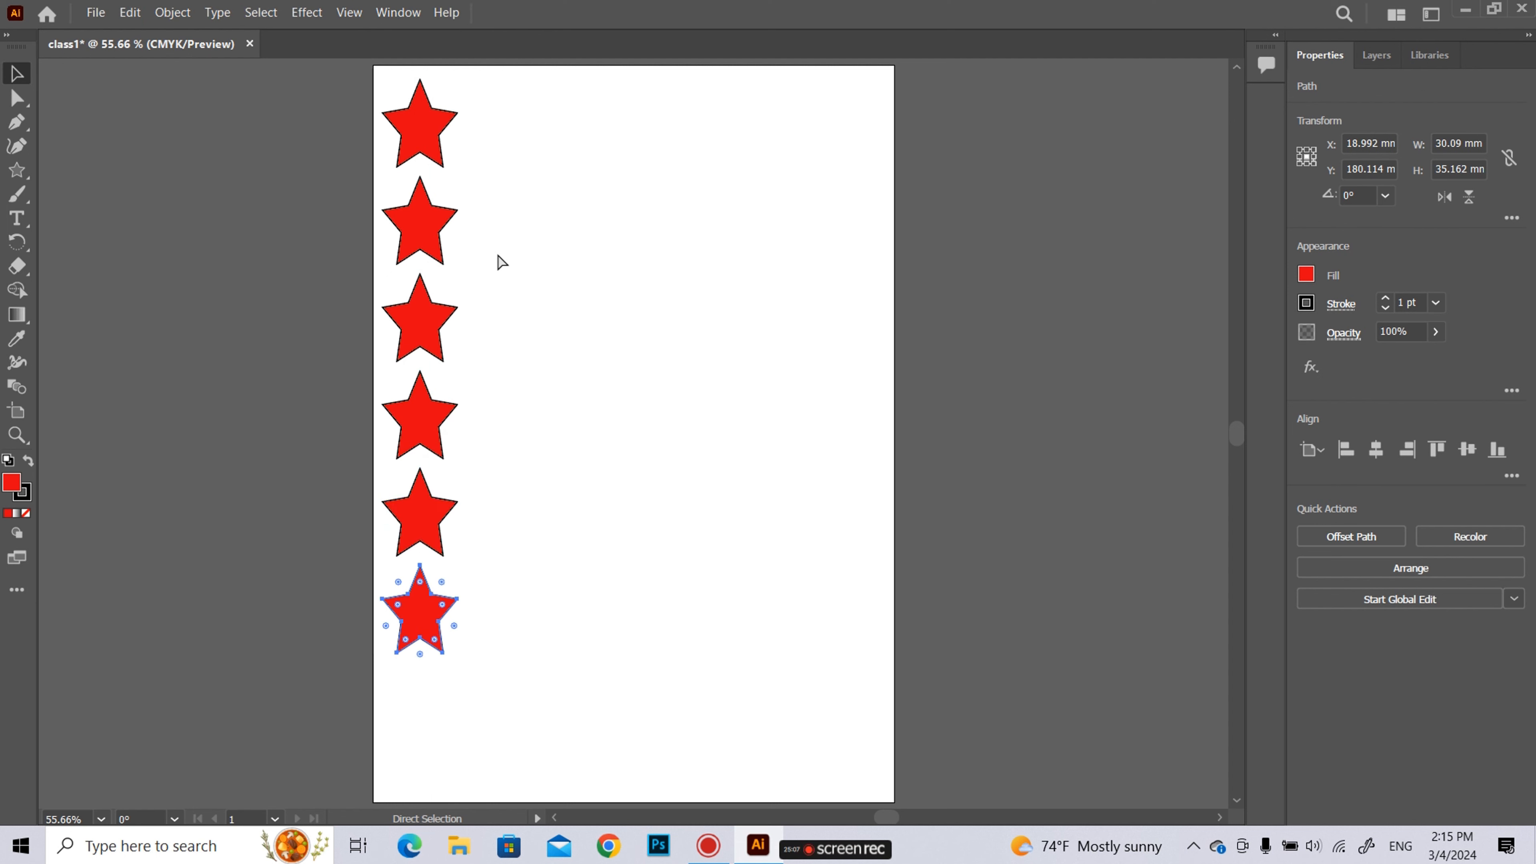
pyautogui.press('v')
pyautogui.hotkey('ctrl', 'd')
pyautogui.hotkey('ctrl', 'd')
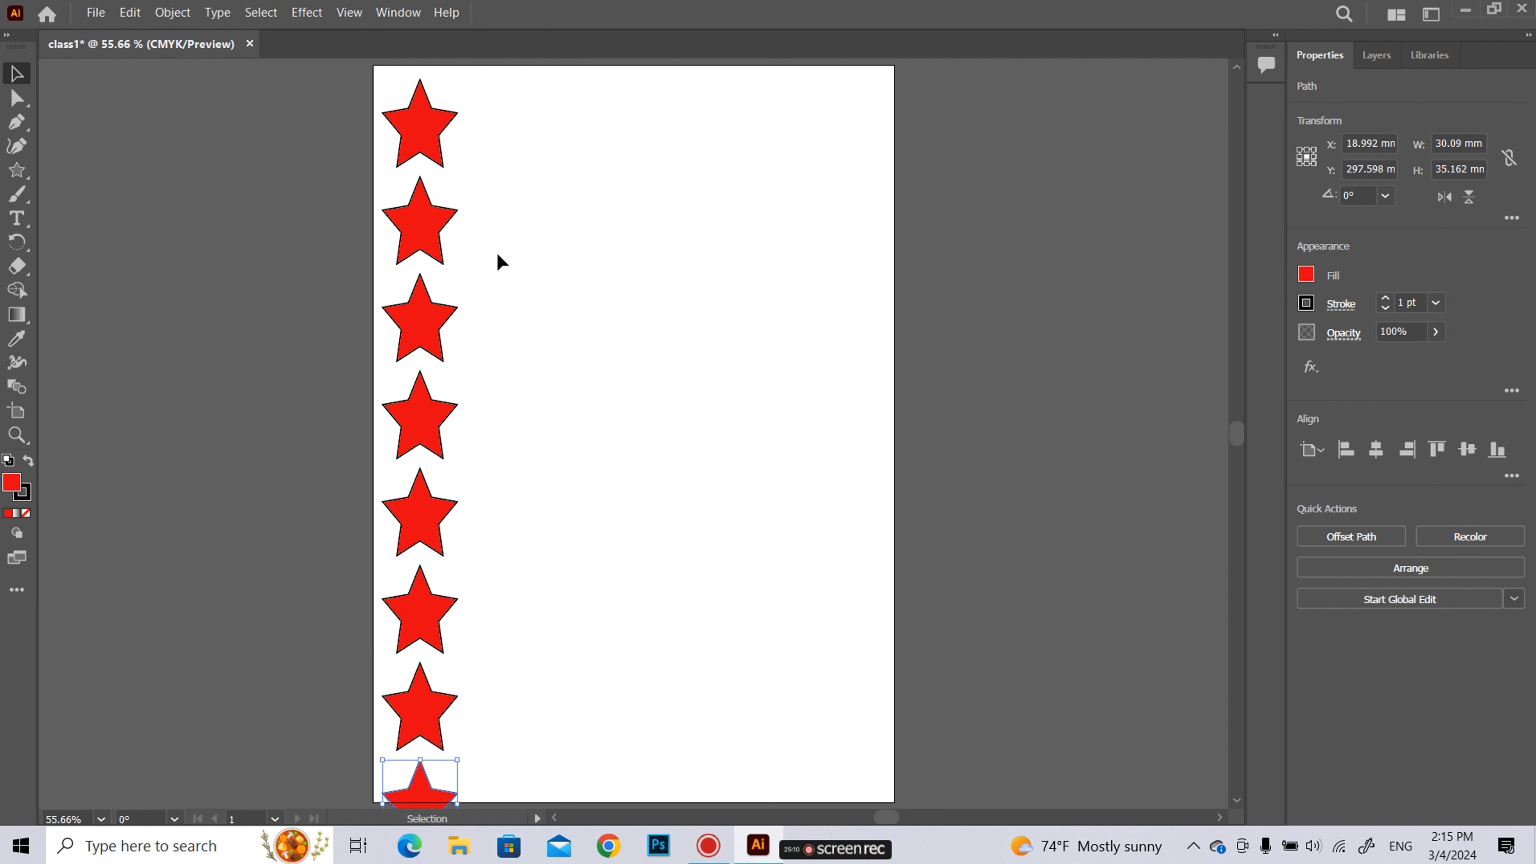
# Select the column of eight stars, duplicate it about 34 mm to the right and repeat the copy four times to make six columns
pyautogui.moveTo(506, 115); pyautogui.dragTo(366, 795)
pyautogui.scroll(2, 486, 497)
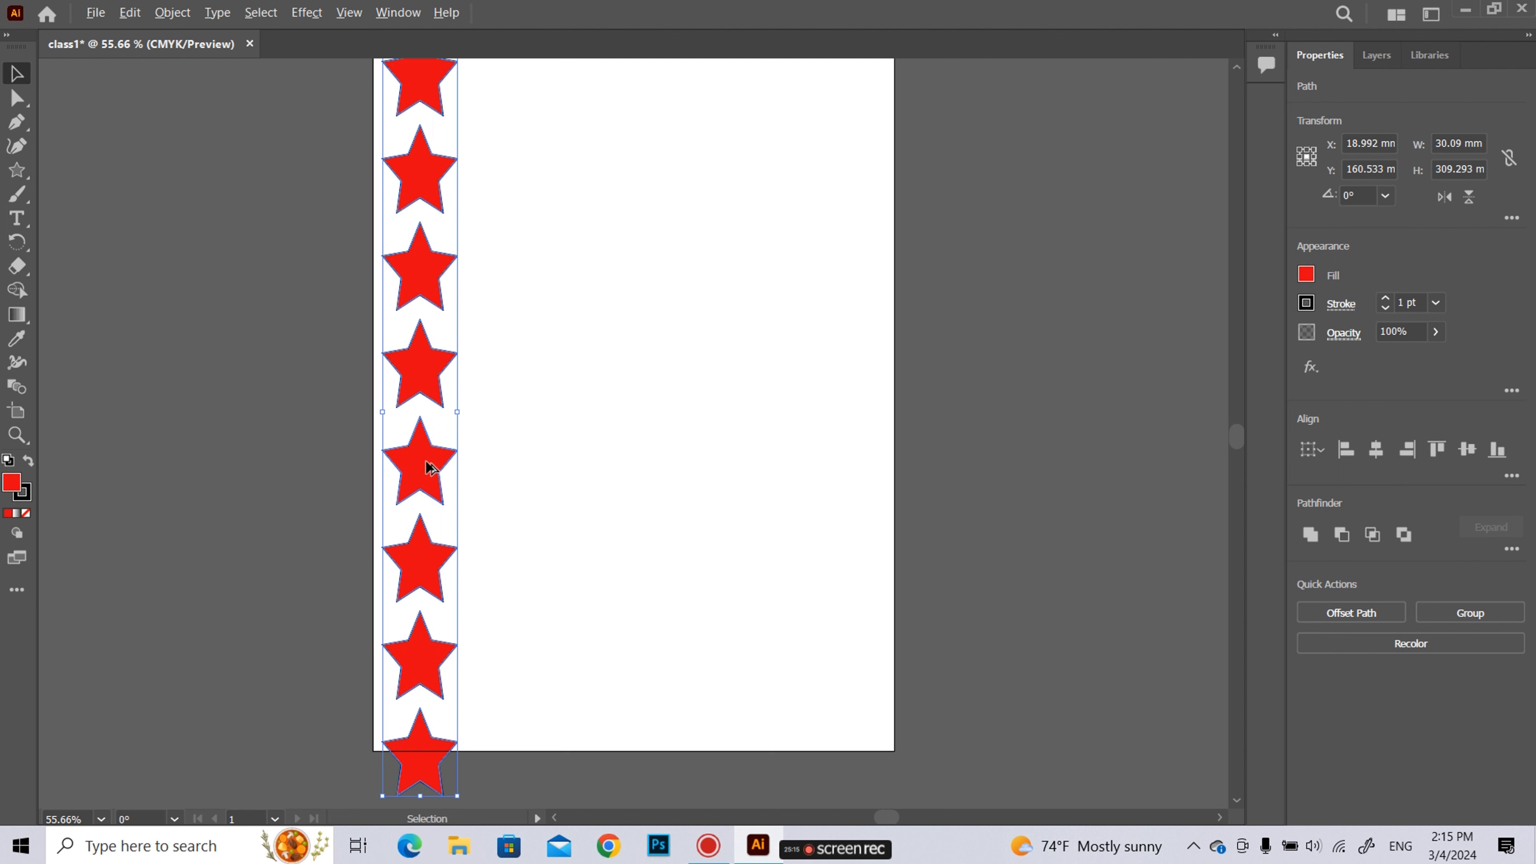
pyautogui.moveTo(424, 467); pyautogui.dragTo(546, 461)
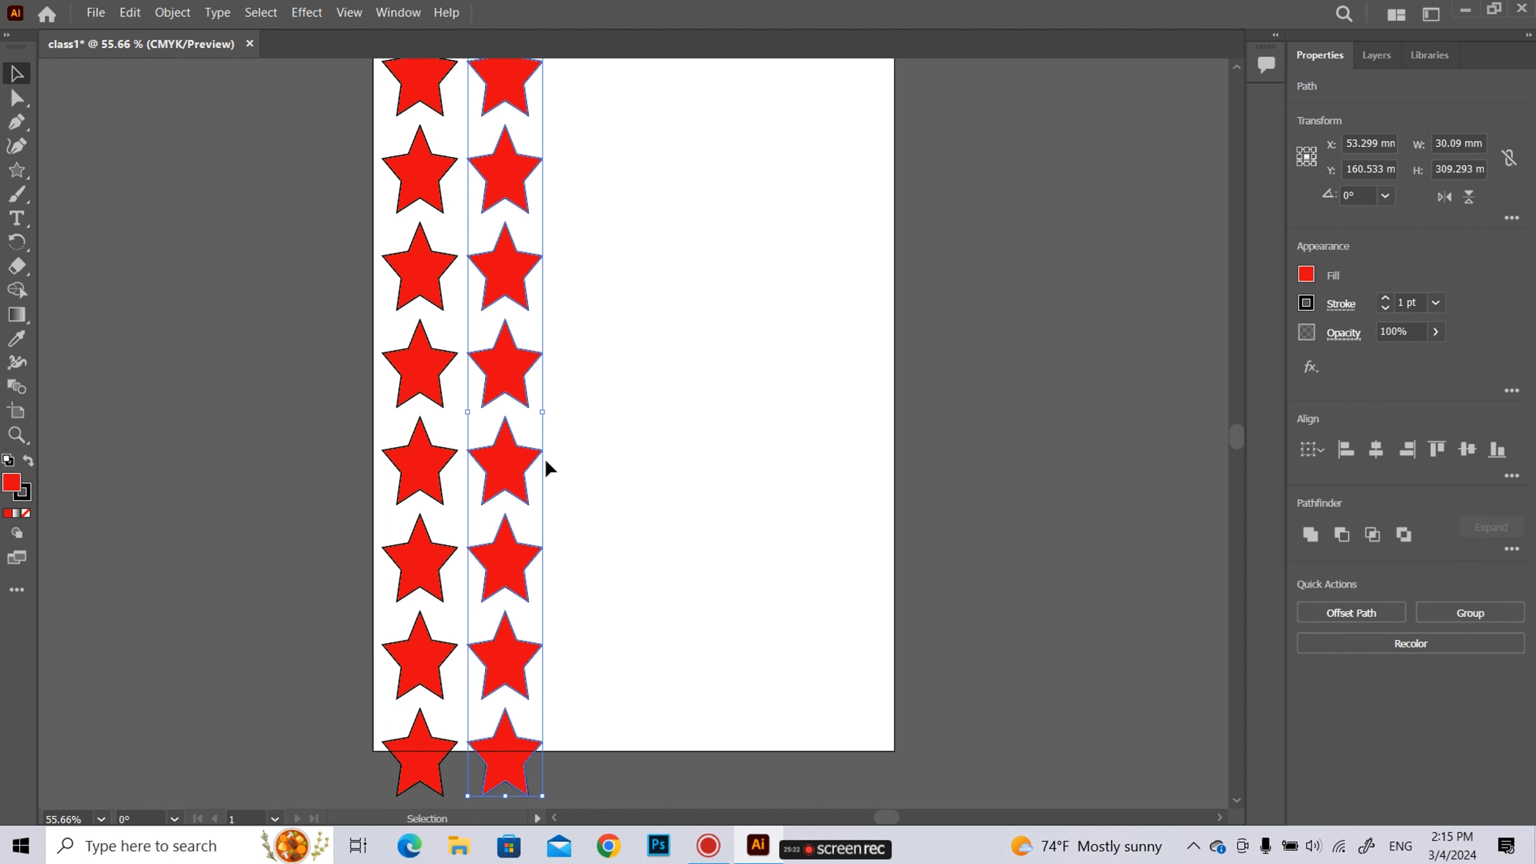
pyautogui.scroll(1, 545, 461)
pyautogui.press('a')
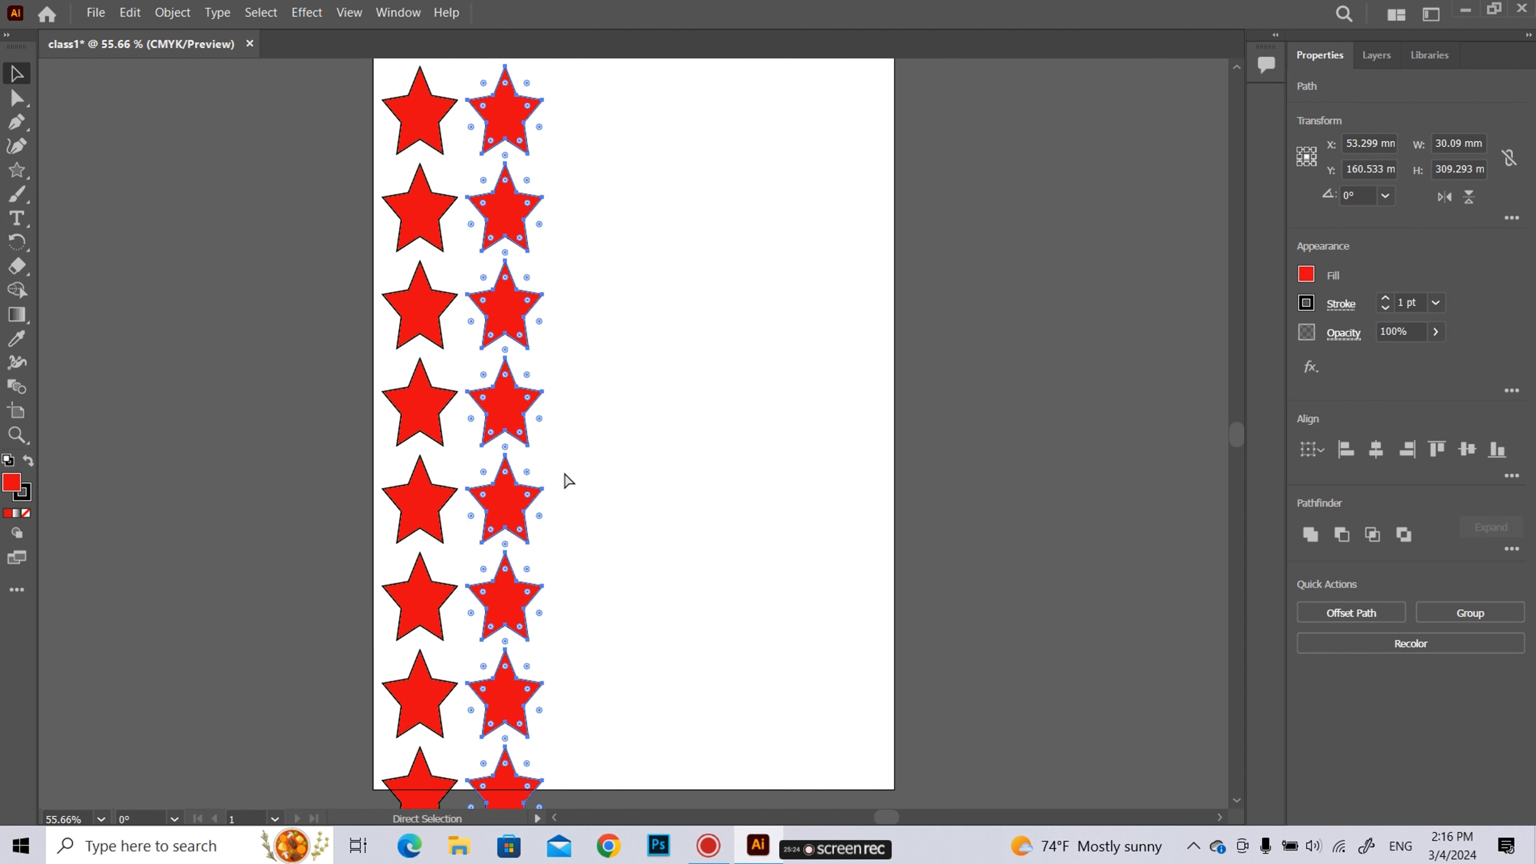
pyautogui.hotkey('ctrl', 'd')
pyautogui.hotkey('ctrl', 'd')
pyautogui.hotkey('ctrl', 'd')
pyautogui.hotkey('ctrl', 'd')
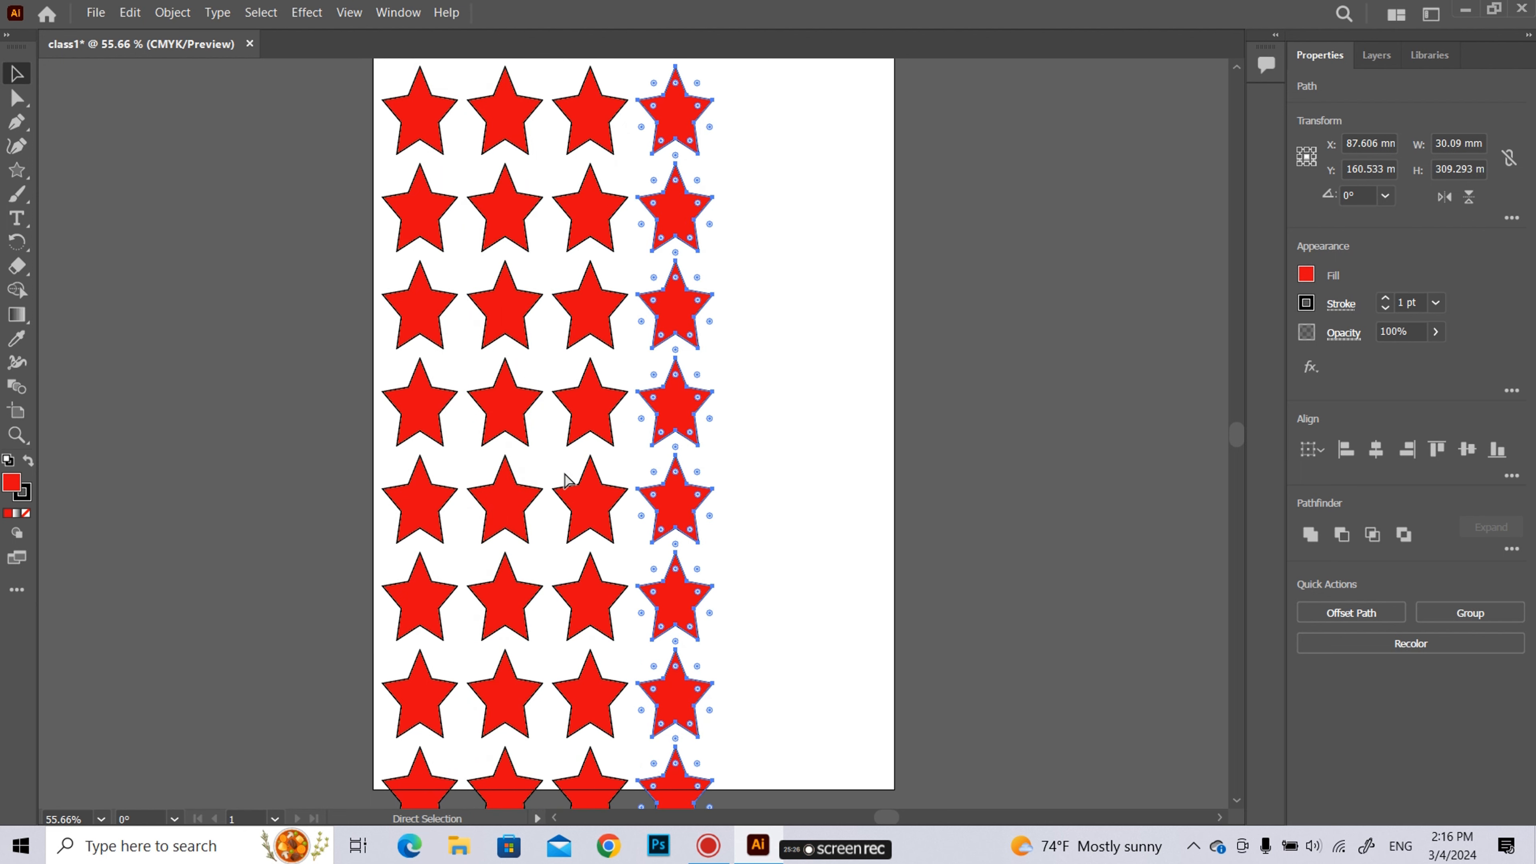
pyautogui.press('v')
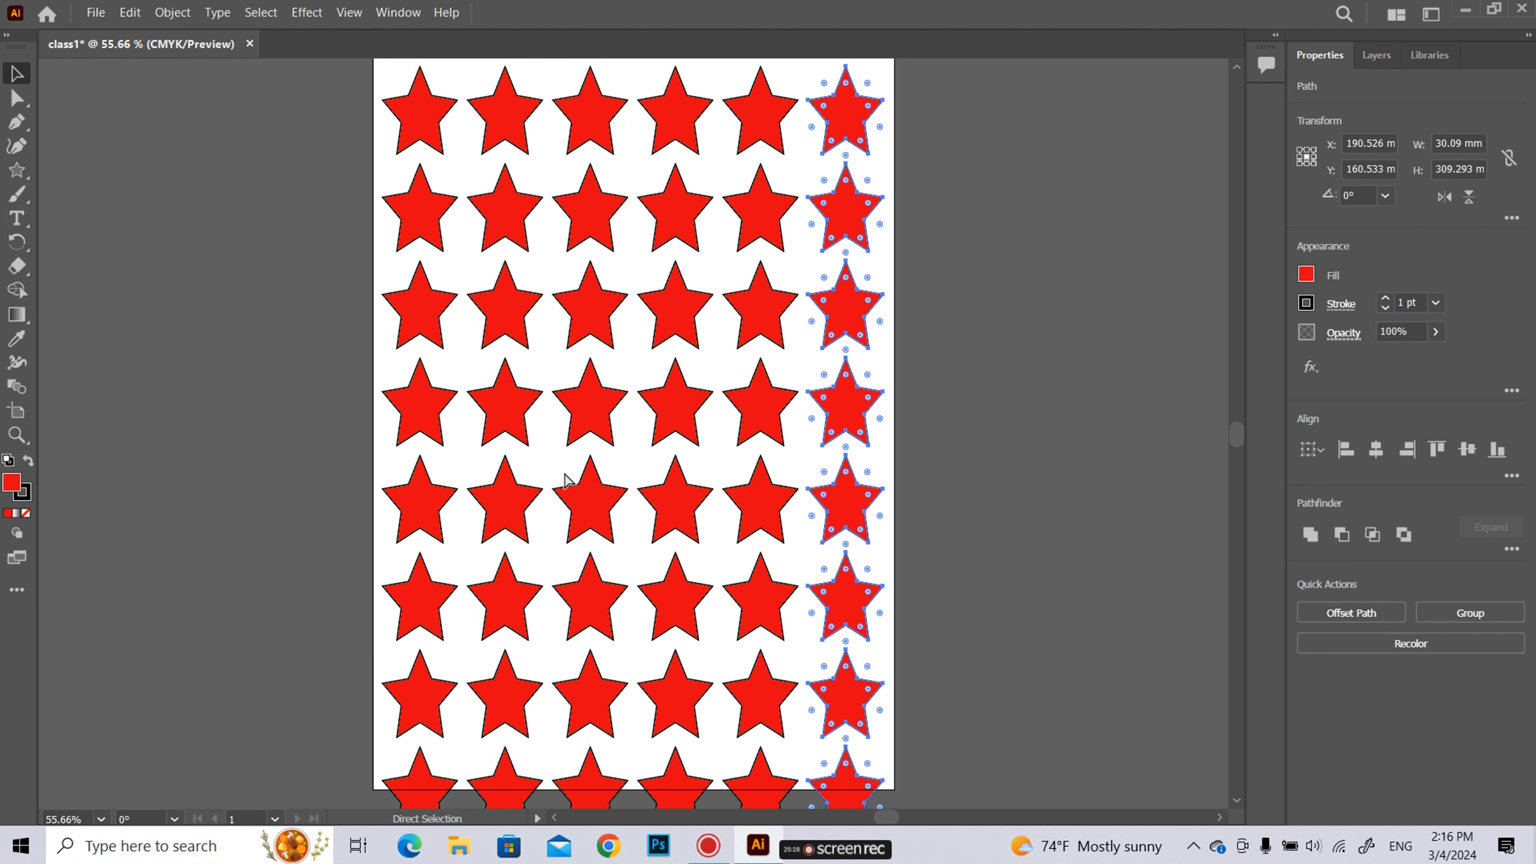